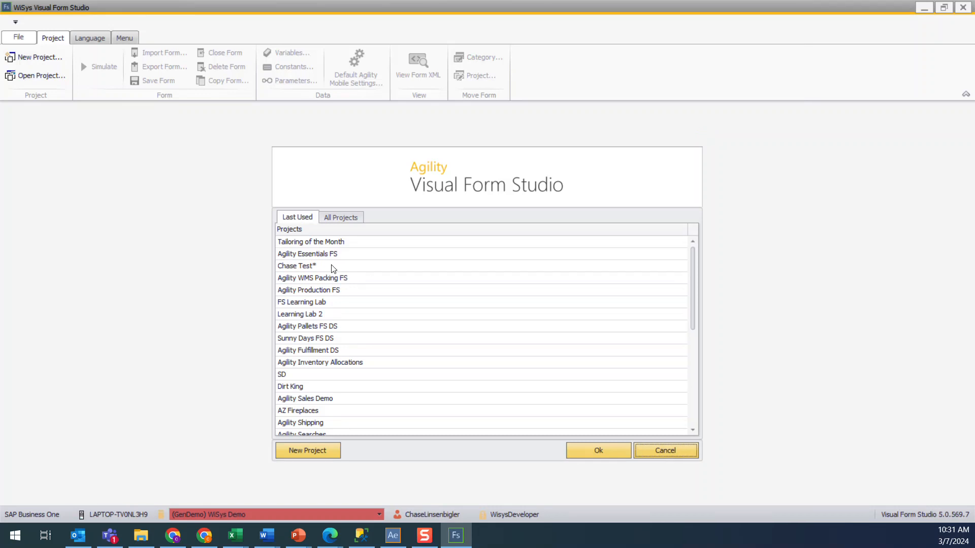
- Open the Agility Essentials FS project and its Put Away form
{"action": "double_click", "coordinate": [301, 256]}
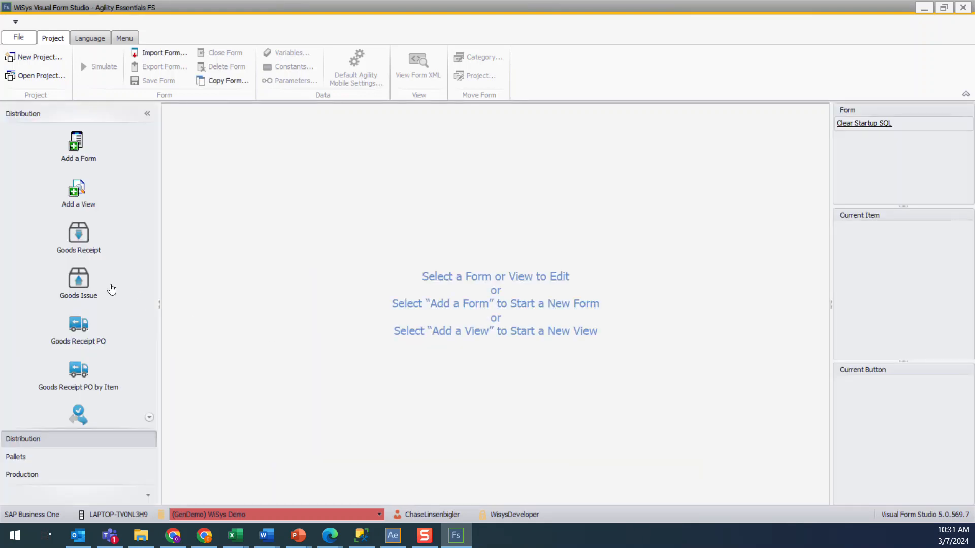
{"action": "scroll", "coordinate": [105, 340], "scroll_direction": "down", "scroll_amount": 2}
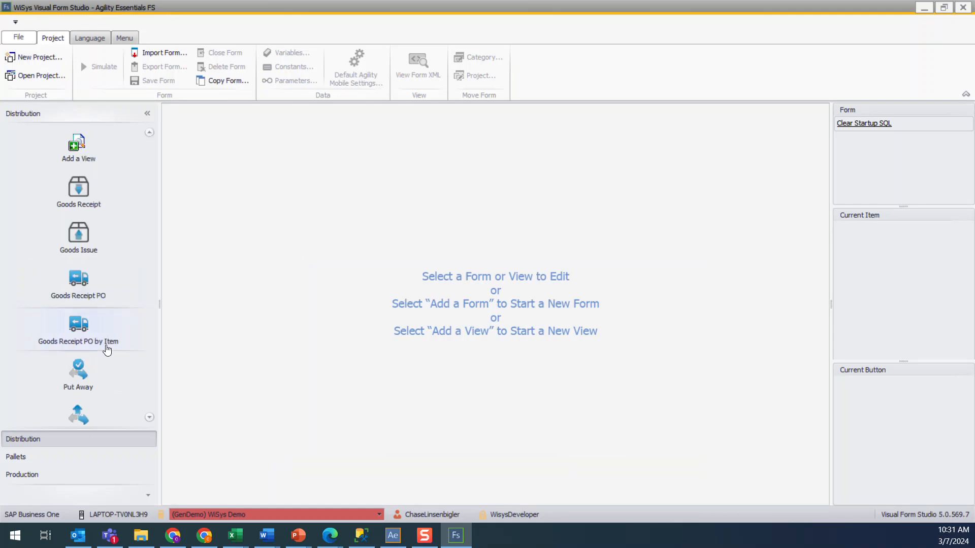
{"action": "left_click", "coordinate": [95, 323]}
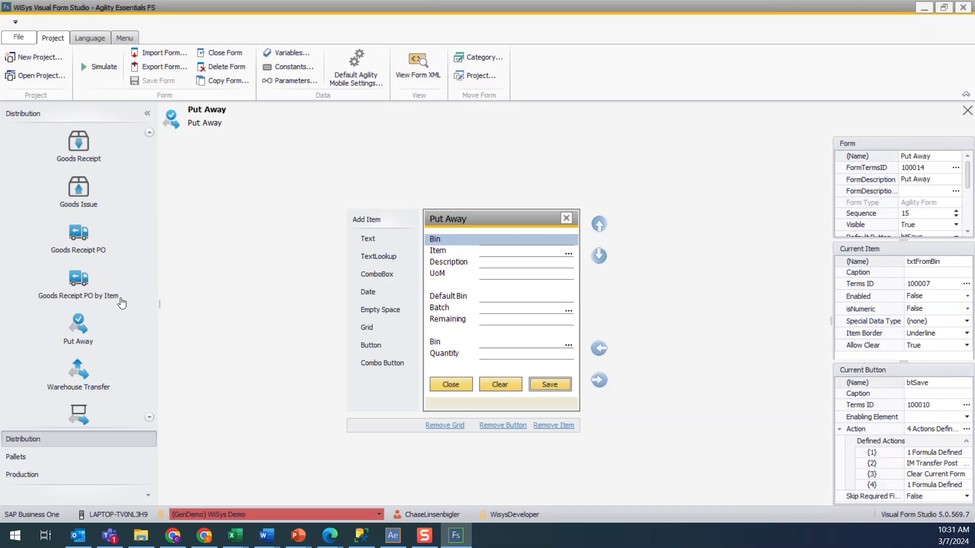
- Look at the Bin Transfer form, then return to Put Away and run it in the simulator
{"action": "scroll", "coordinate": [116, 312], "scroll_direction": "down", "scroll_amount": 2}
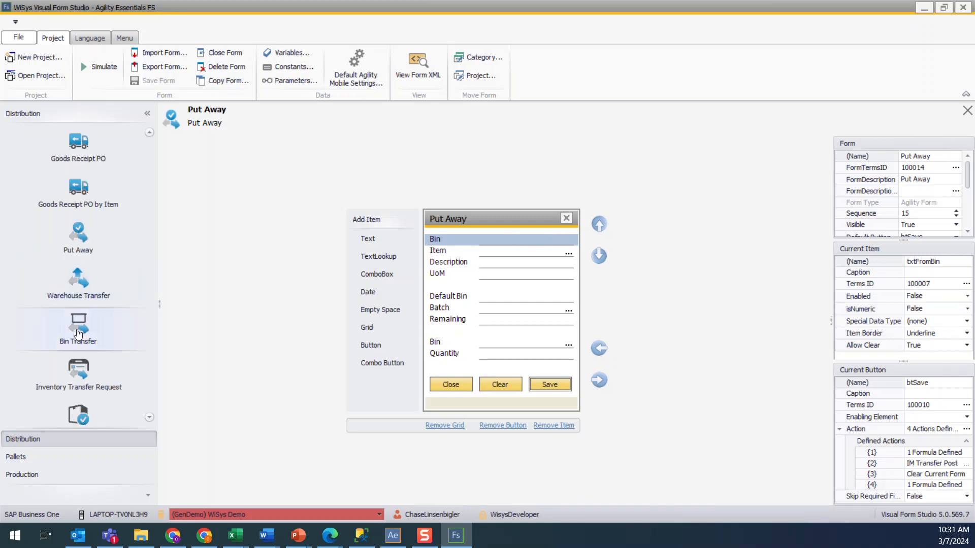
{"action": "left_click", "coordinate": [79, 333]}
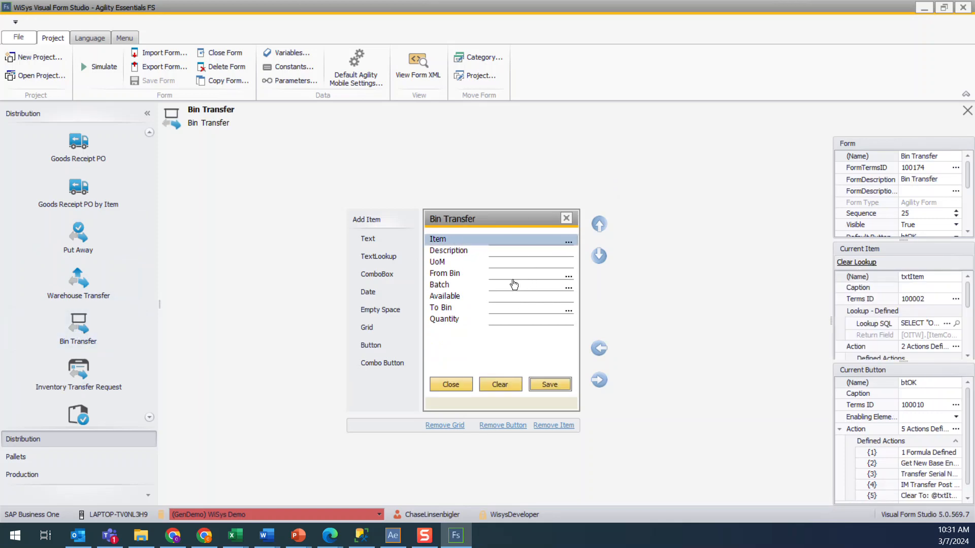
{"action": "left_click", "coordinate": [97, 240]}
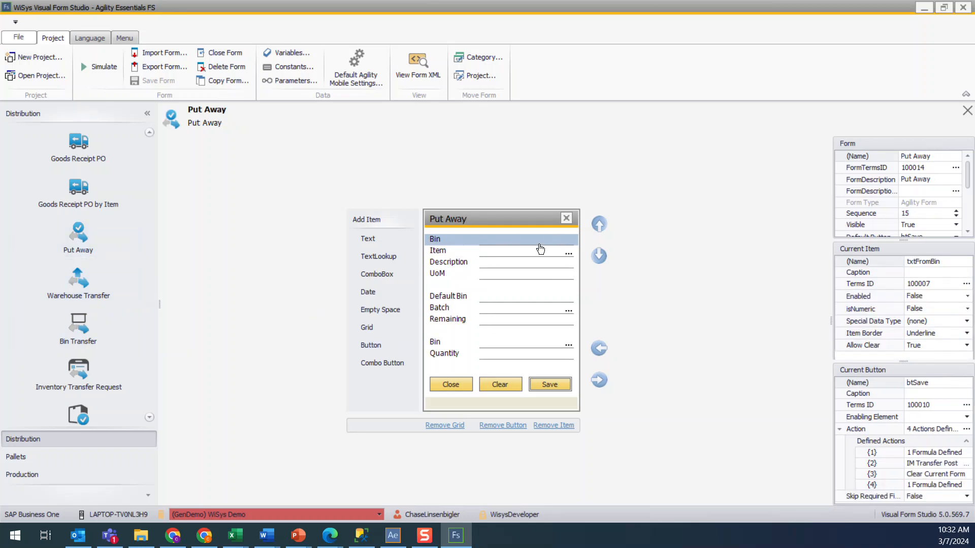
{"action": "left_click", "coordinate": [100, 66]}
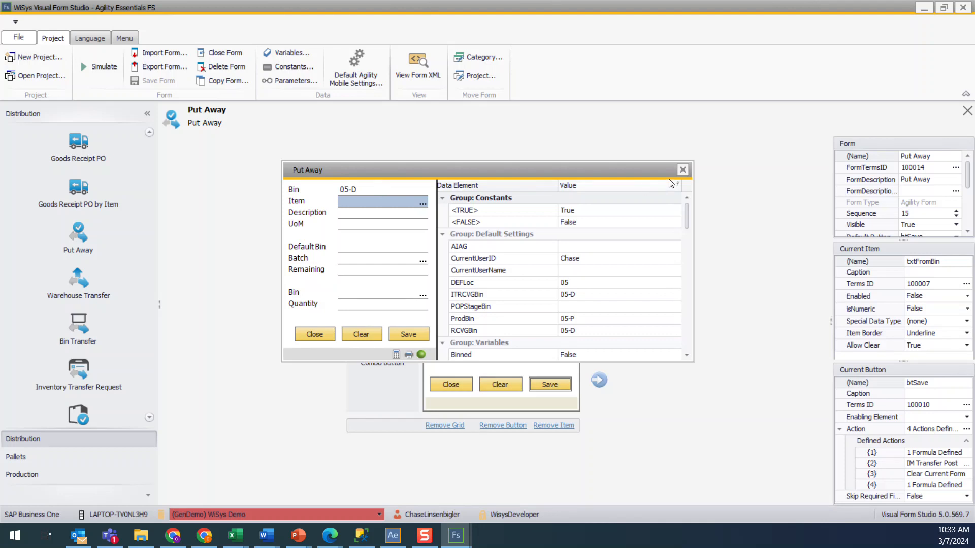
{"action": "left_click", "coordinate": [682, 172]}
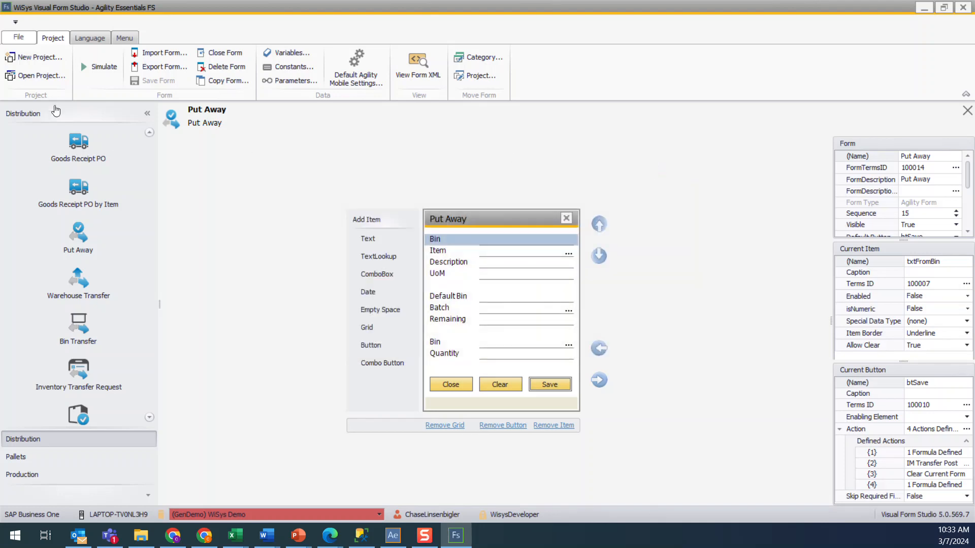
- Close the Put Away form and bring up the project picker with recent projects
{"action": "left_click", "coordinate": [41, 76]}
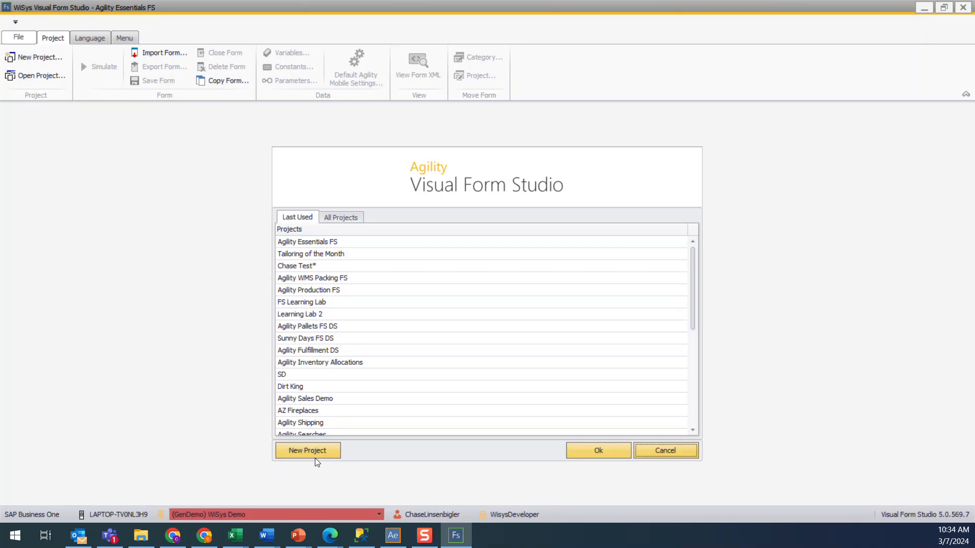
- Open the Tailoring of the Month project and bring up the Copy Form dialog
{"action": "left_click", "coordinate": [314, 257]}
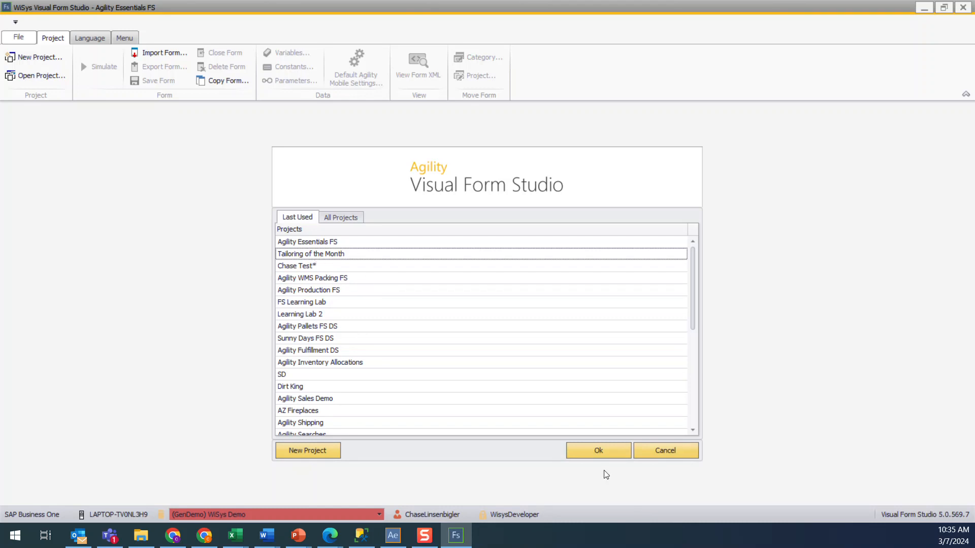
{"action": "left_click", "coordinate": [598, 455]}
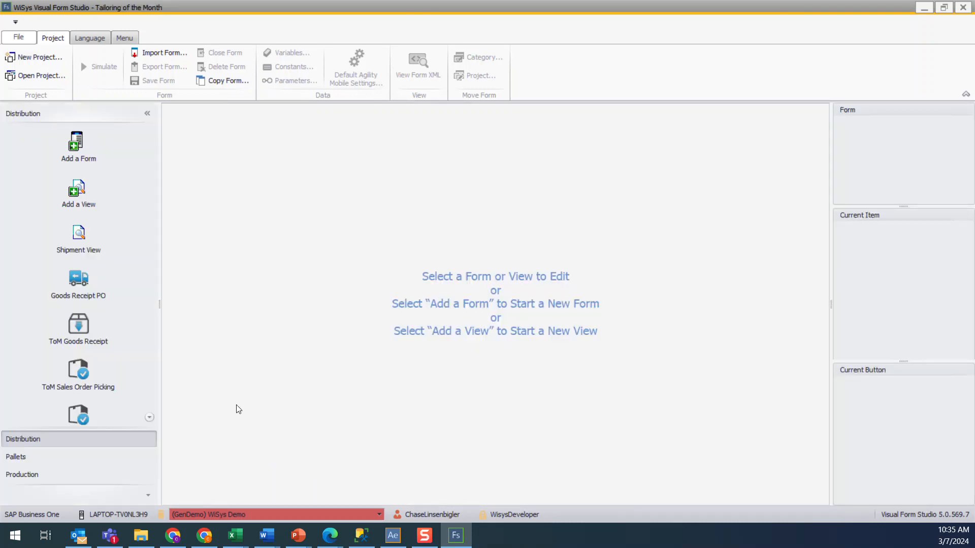
{"action": "left_click", "coordinate": [362, 535]}
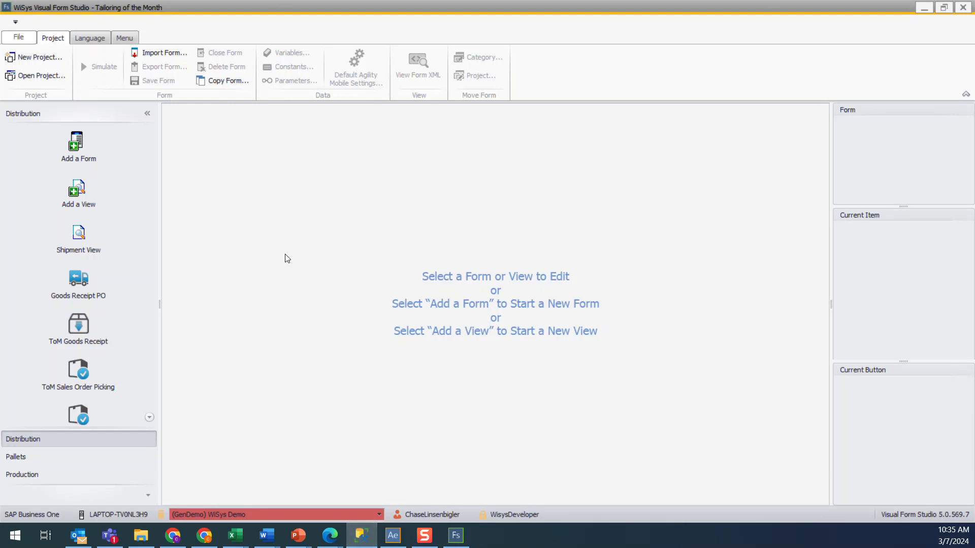
{"action": "left_click", "coordinate": [217, 83]}
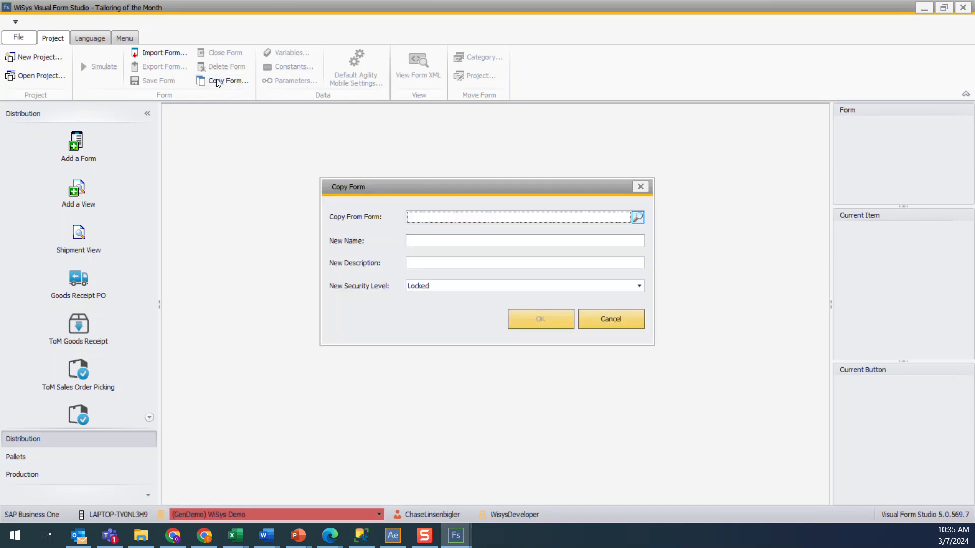
- Filter the form list by Name 'goods iss' and pick Goods Issue as the source form
{"action": "left_click", "coordinate": [637, 217]}
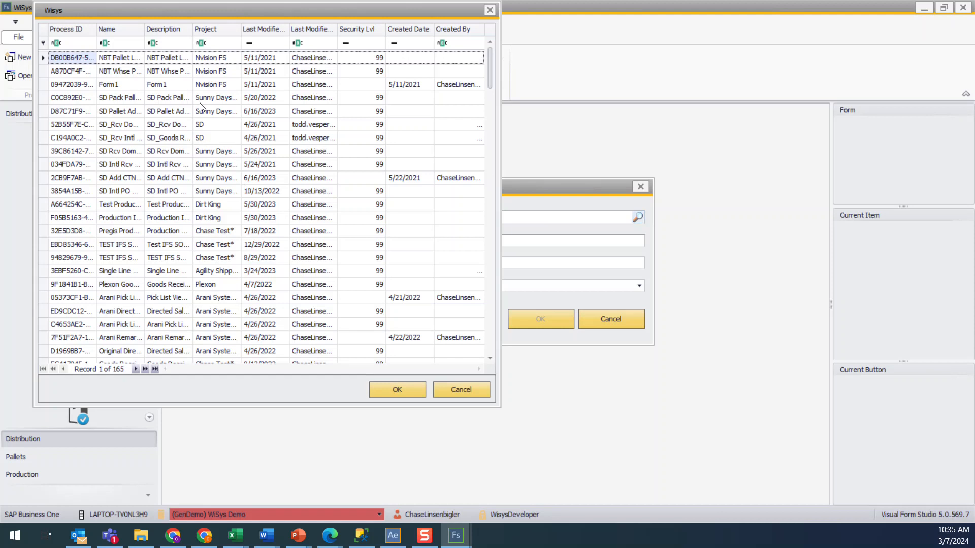
{"action": "left_click", "coordinate": [134, 45]}
{"action": "type", "text": "good"}
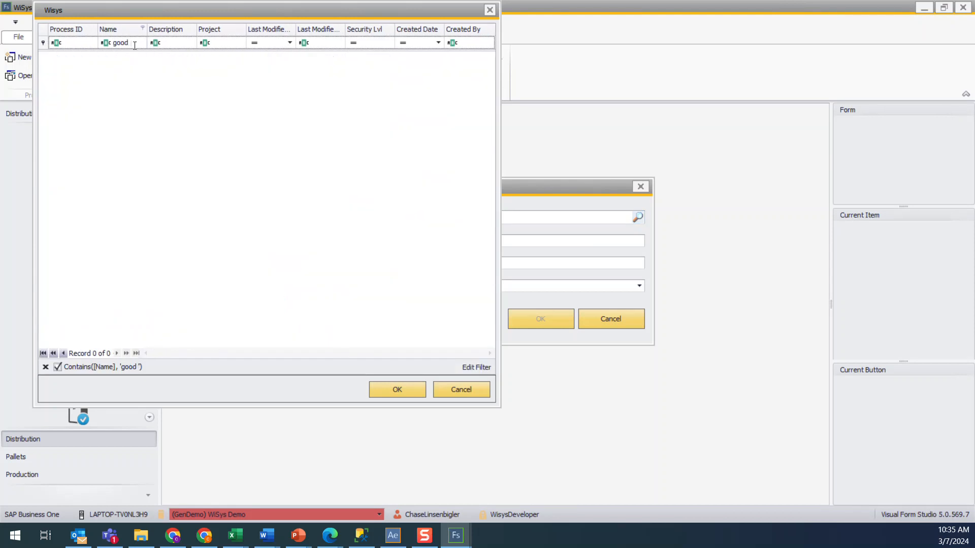
{"action": "key", "text": "BackSpace"}
{"action": "type", "text": "s iss"}
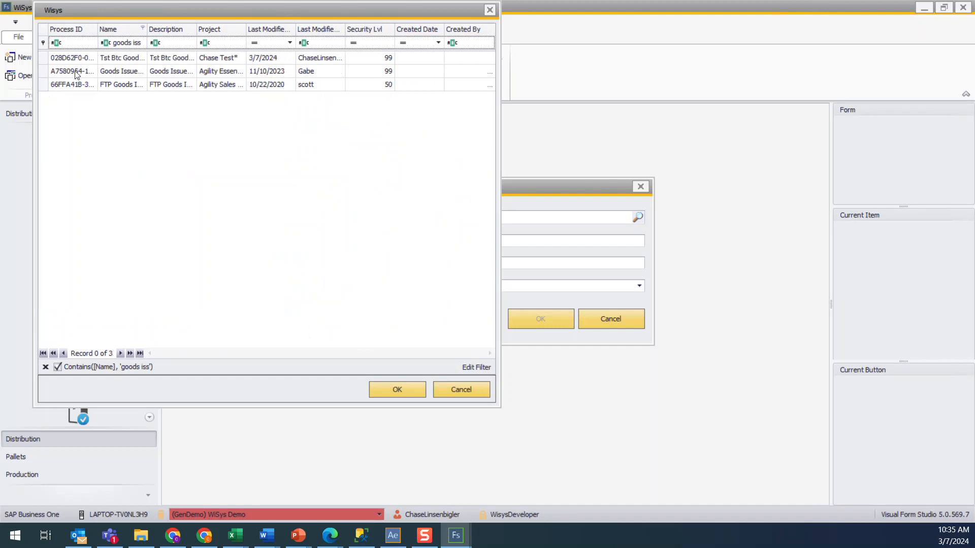
{"action": "left_click_drag", "start_coordinate": [149, 31], "coordinate": [176, 31]}
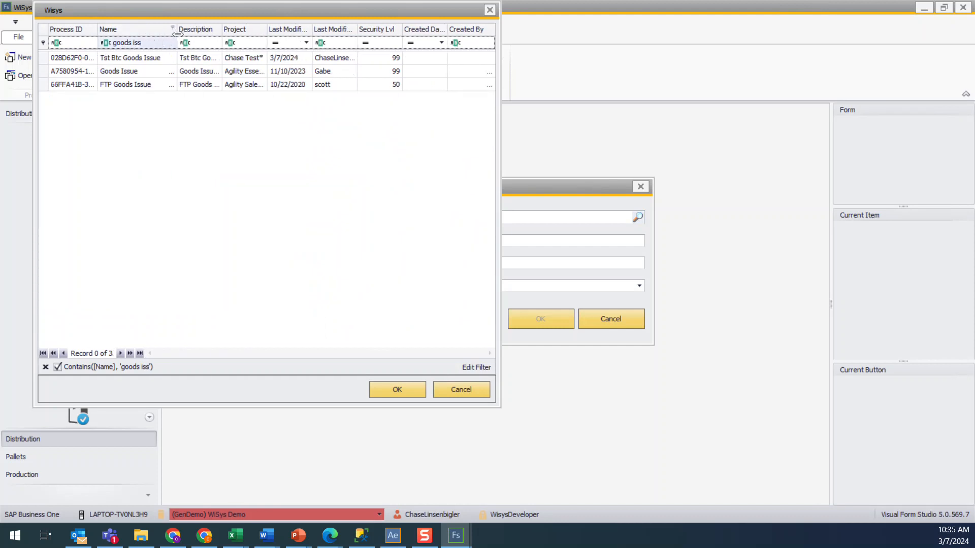
{"action": "left_click", "coordinate": [138, 70]}
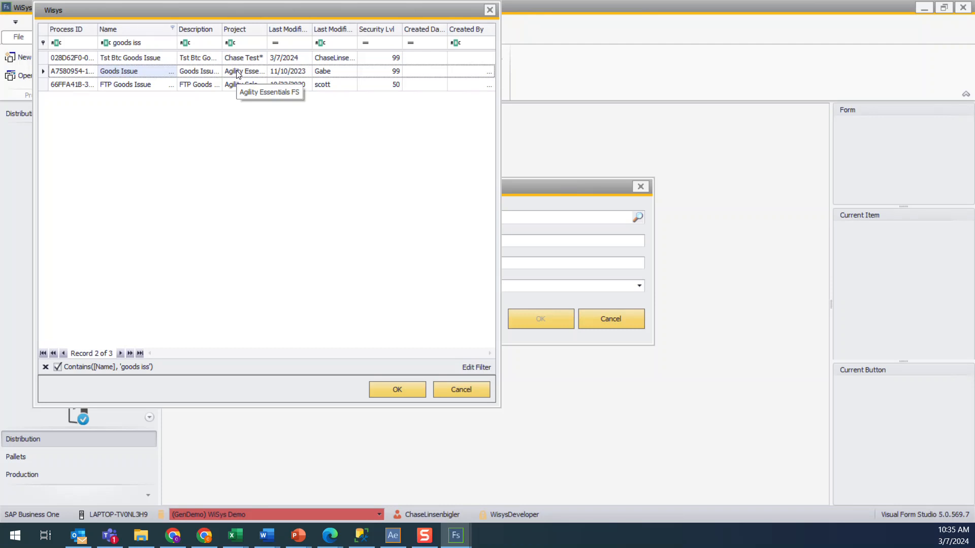
{"action": "double_click", "coordinate": [136, 75]}
- Rename the copy's name and description to 'Exp Batch Issue' and create it
{"action": "left_click", "coordinate": [418, 240]}
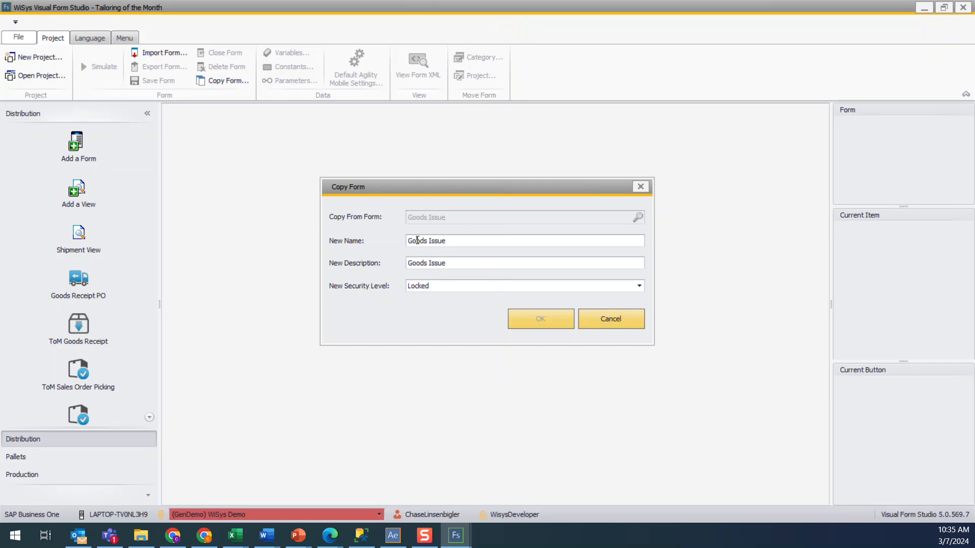
{"action": "double_click", "coordinate": [417, 241]}
{"action": "type", "text": "Exp Batch"}
{"action": "double_click", "coordinate": [417, 264]}
{"action": "type", "text": "Exp Batch"}
{"action": "left_click", "coordinate": [531, 323]}
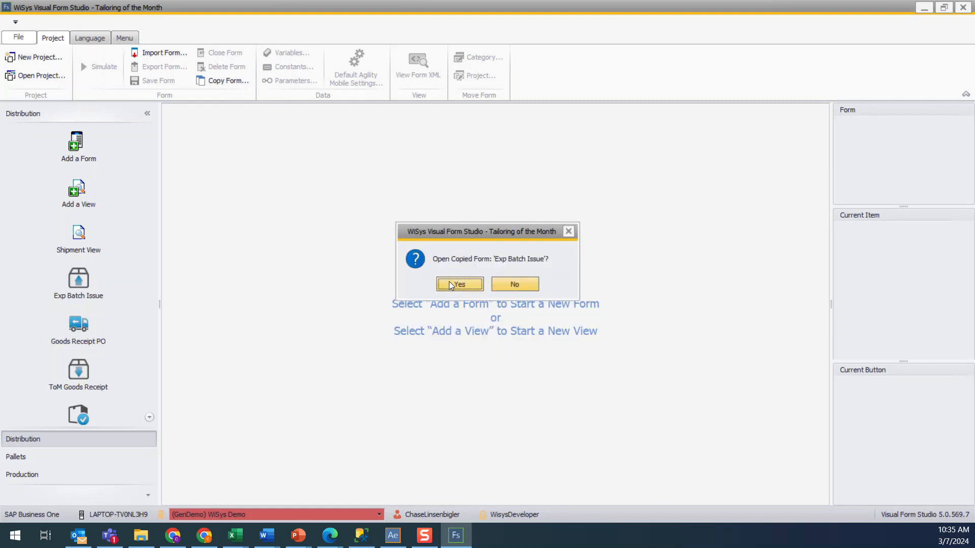
- Open Exp Batch Issue, clear its FormTermsID so it shows its own title, and save
{"action": "left_click", "coordinate": [450, 285]}
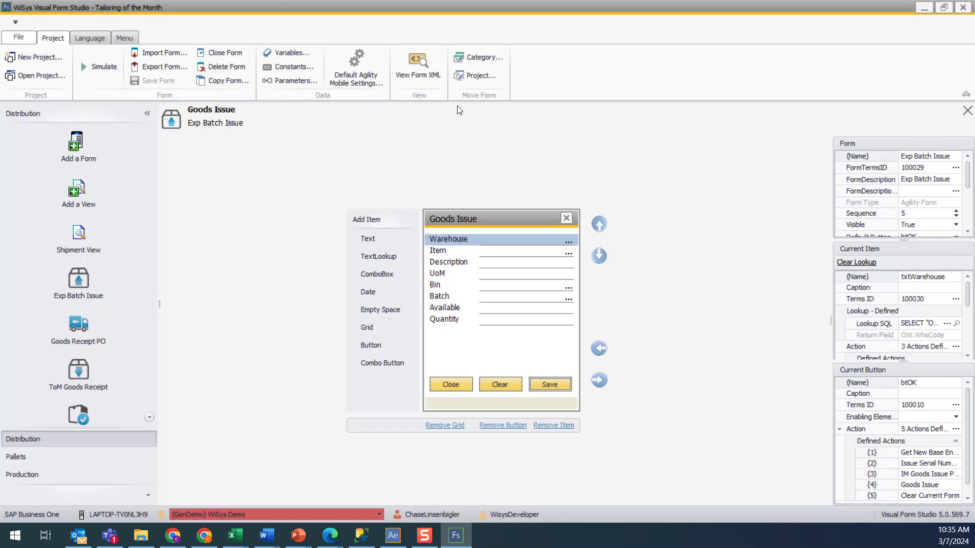
{"action": "left_click", "coordinate": [908, 172]}
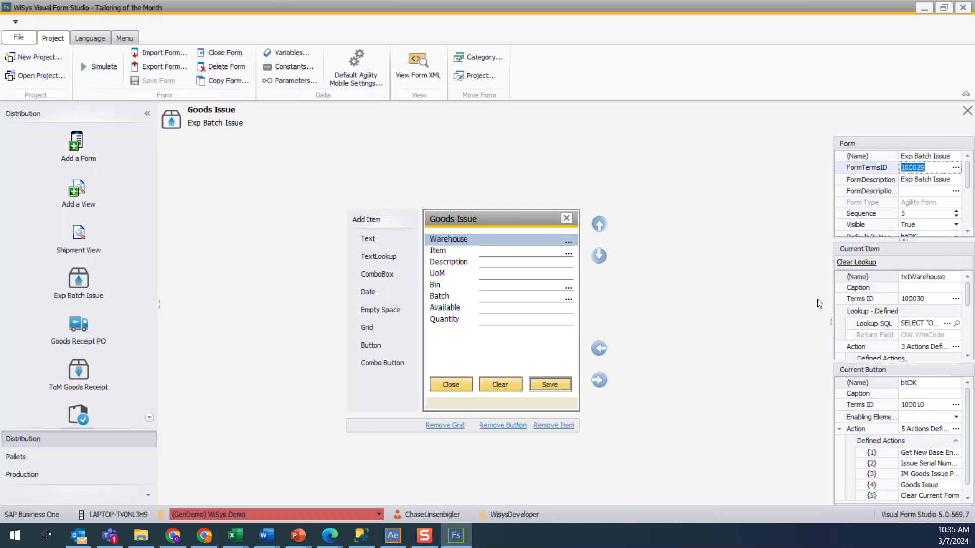
{"action": "key", "text": "BackSpace"}
{"action": "key", "text": "Tab"}
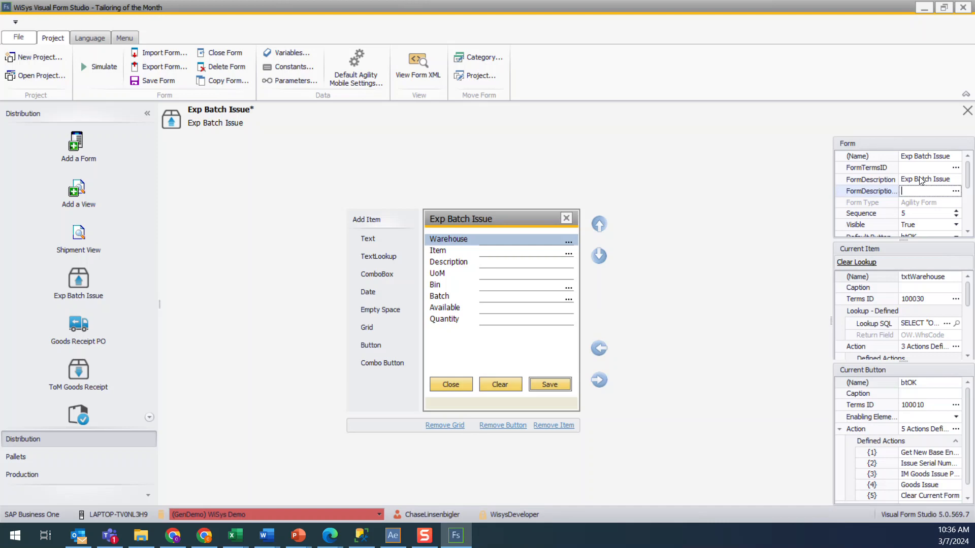
{"action": "left_click", "coordinate": [908, 159]}
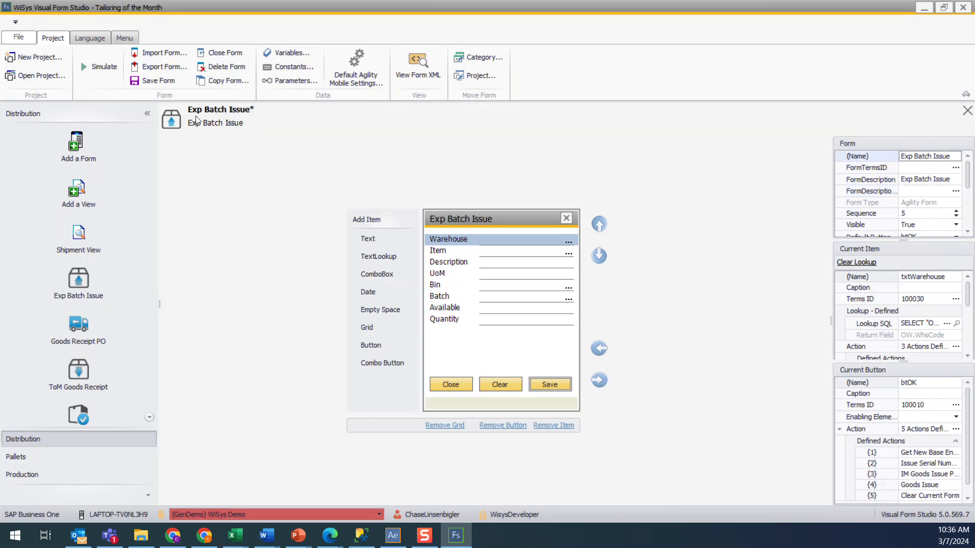
{"action": "left_click", "coordinate": [151, 82]}
- Remove the Batch field from the Exp Batch Issue form and save it
{"action": "left_click", "coordinate": [456, 301]}
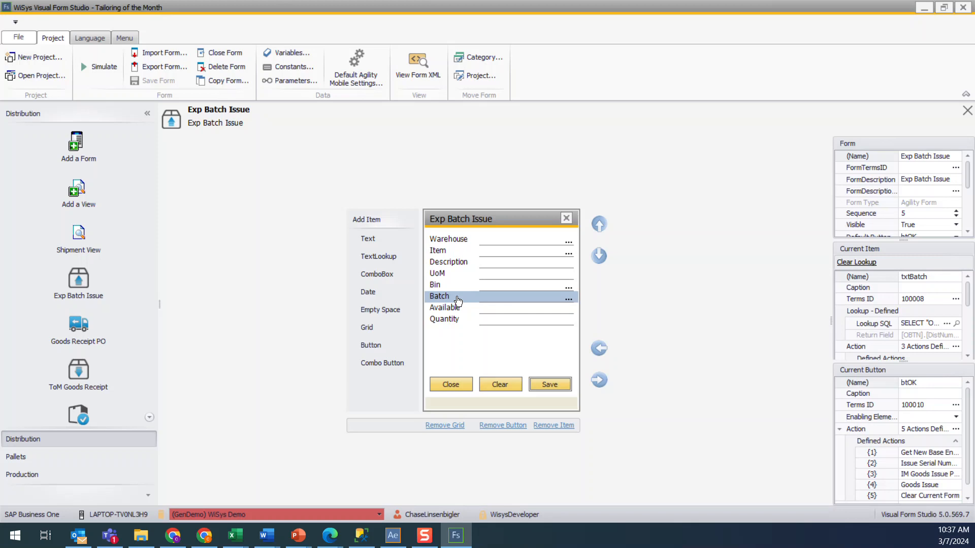
{"action": "left_click", "coordinate": [554, 426]}
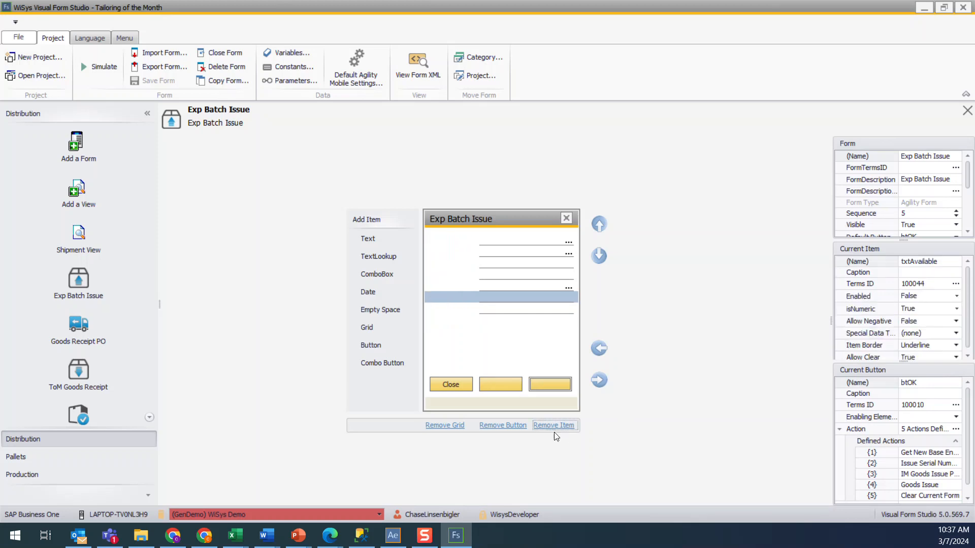
{"action": "left_click", "coordinate": [504, 266]}
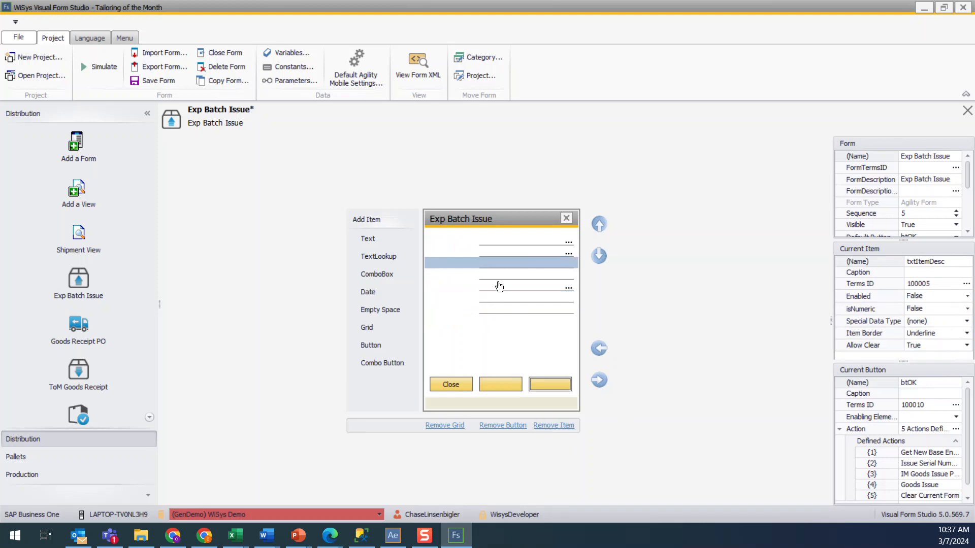
{"action": "left_click", "coordinate": [447, 242]}
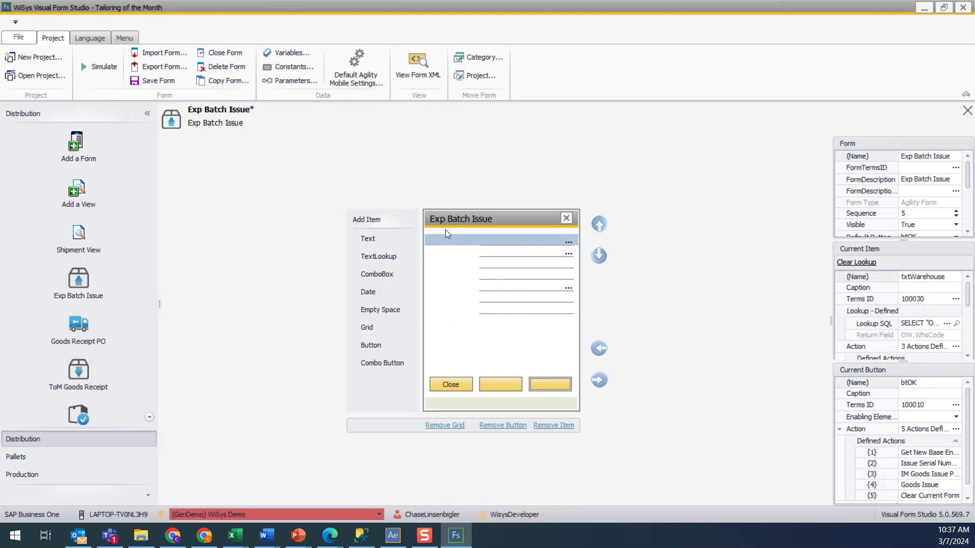
{"action": "left_click", "coordinate": [459, 265]}
{"action": "left_click", "coordinate": [154, 84]}
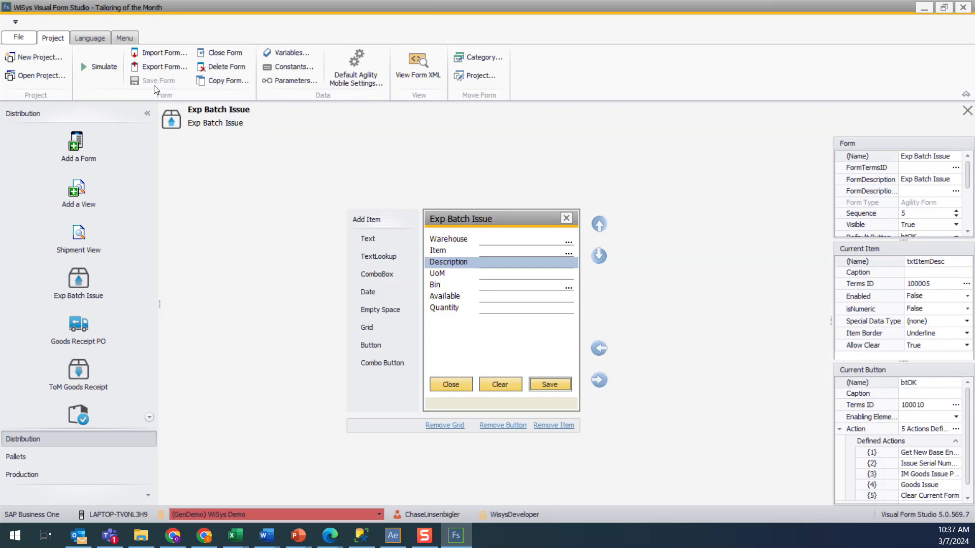
- Review the properties of the Available, Warehouse, Item, Description and UoM fields
{"action": "left_click", "coordinate": [505, 301]}
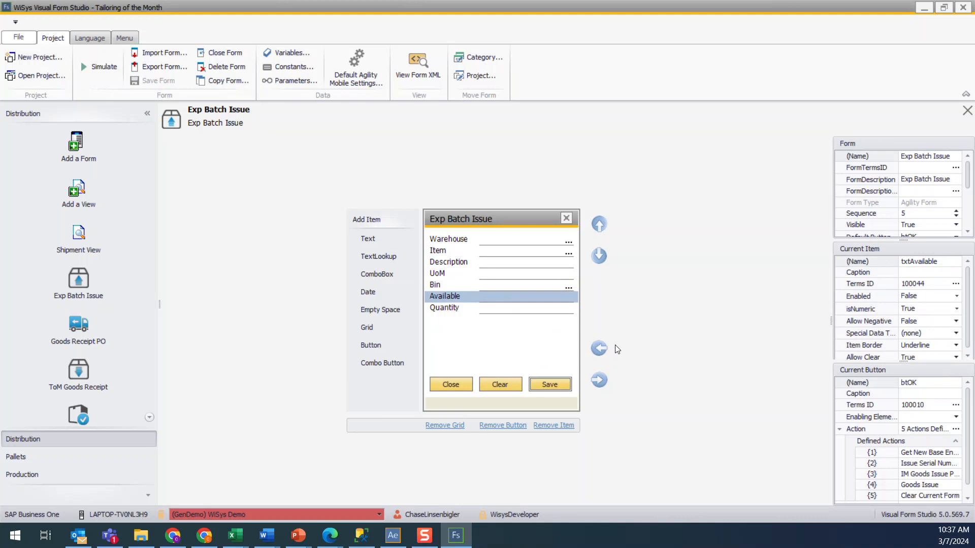
{"action": "left_click", "coordinate": [522, 243]}
{"action": "left_click", "coordinate": [511, 258]}
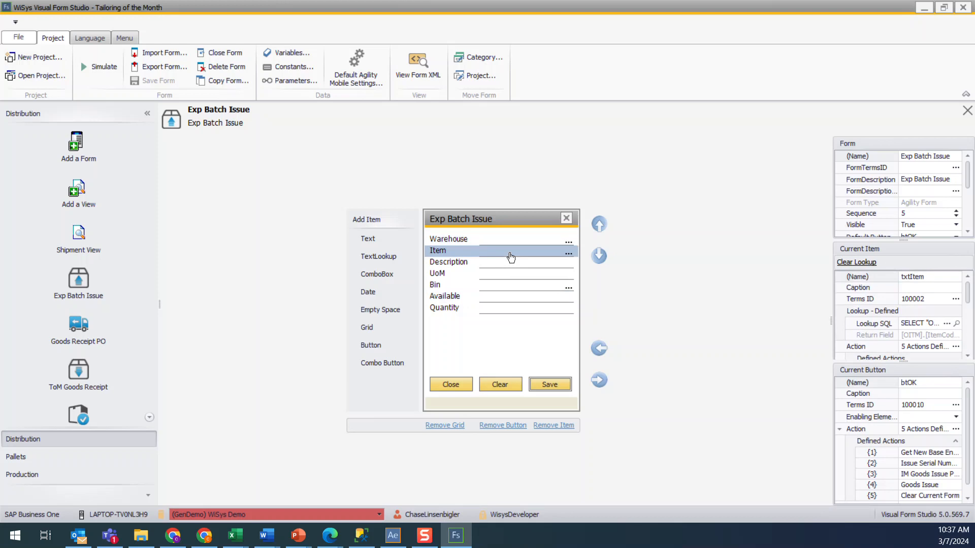
{"action": "left_click", "coordinate": [510, 266]}
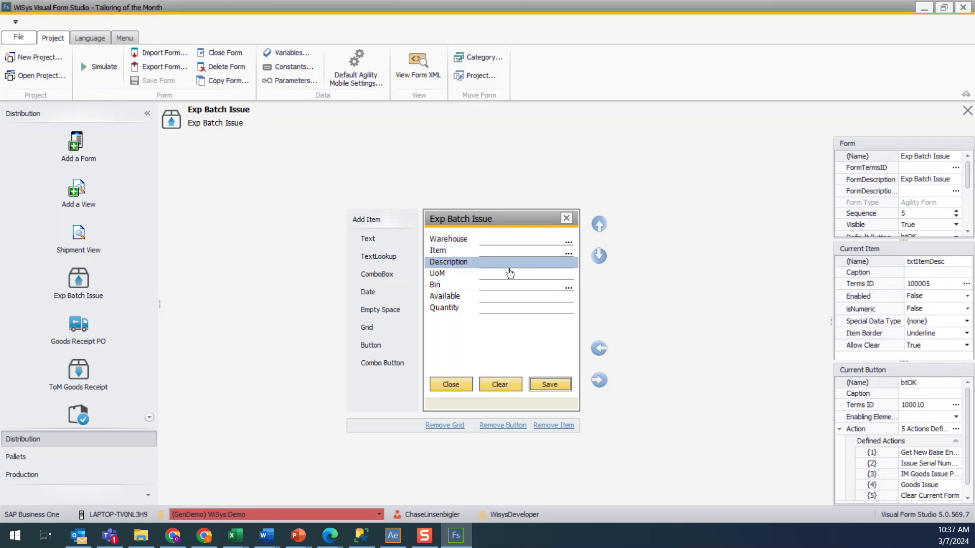
{"action": "left_click", "coordinate": [506, 279]}
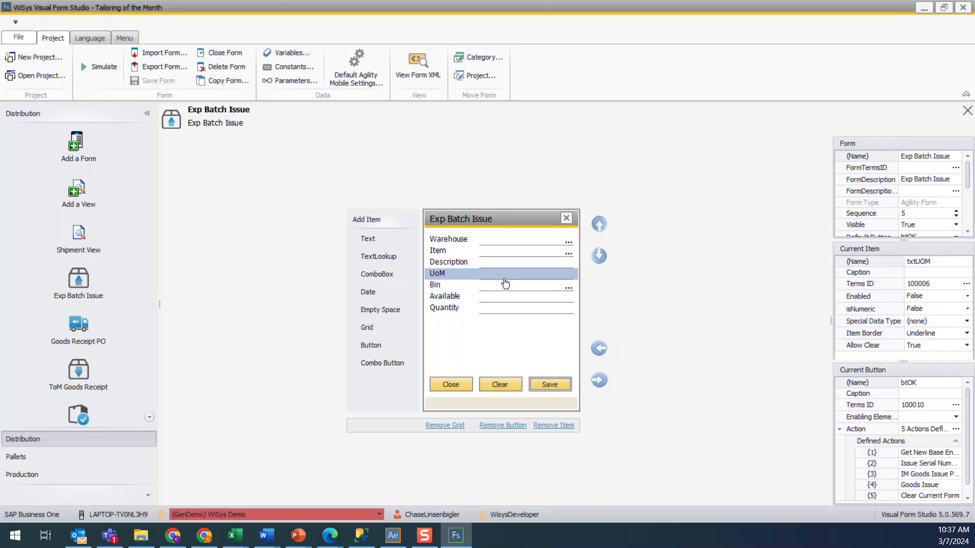
{"action": "left_click", "coordinate": [503, 292]}
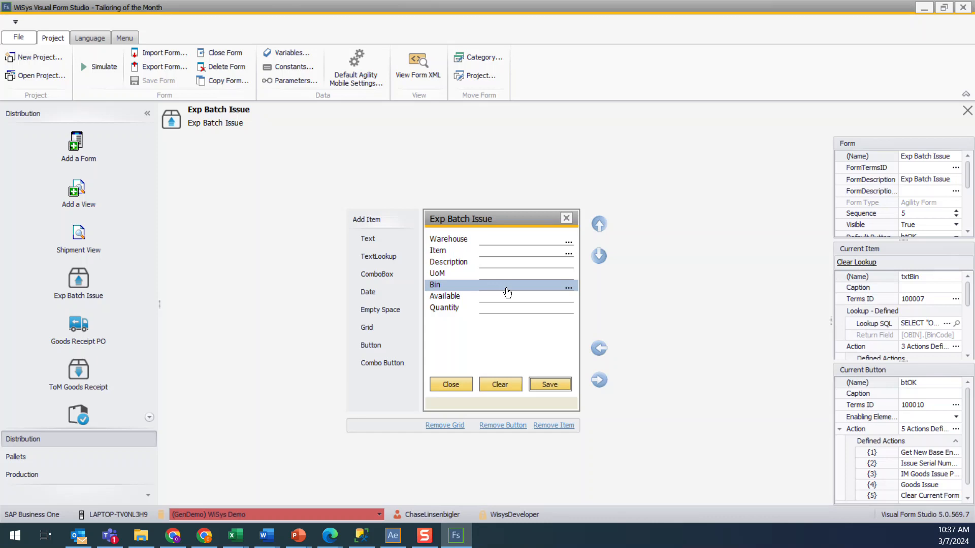
{"action": "left_click", "coordinate": [511, 298]}
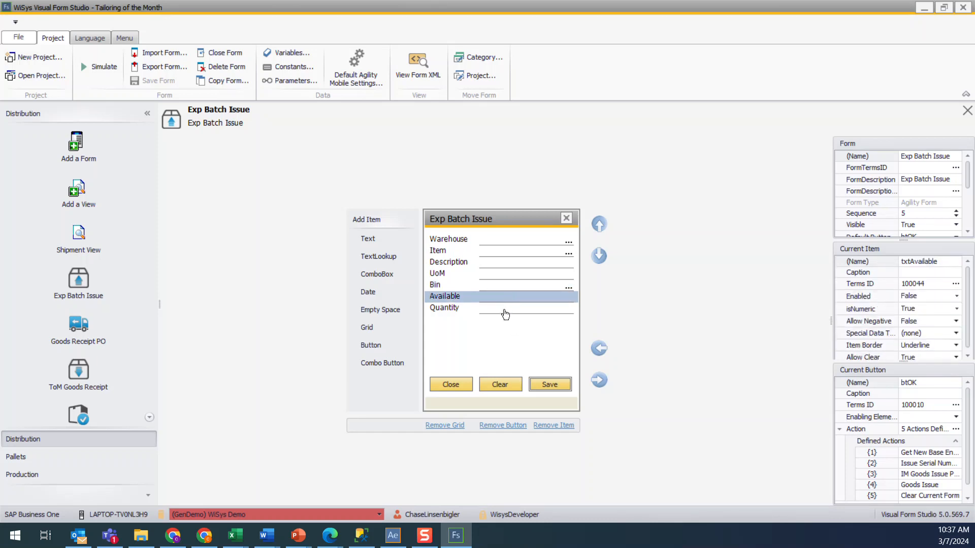
{"action": "left_click", "coordinate": [505, 315]}
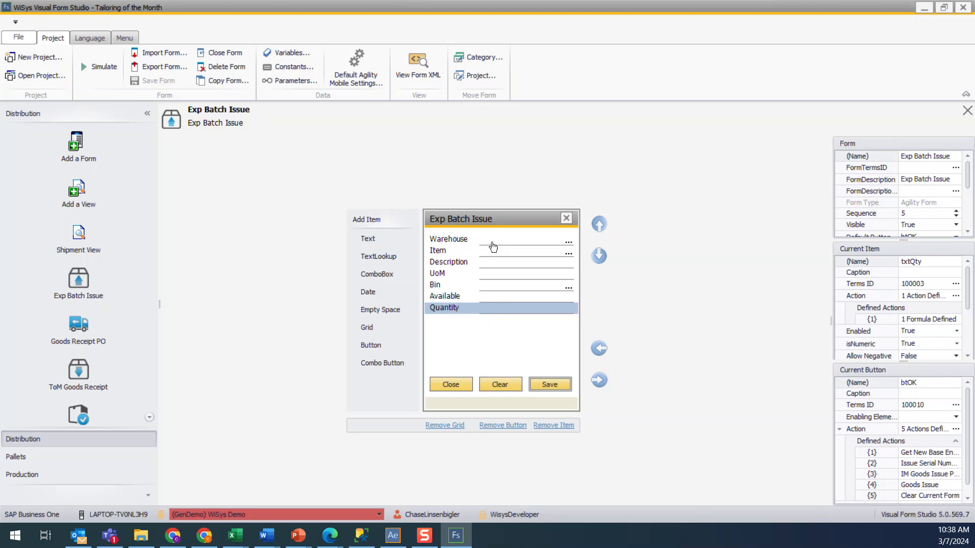
- Add a TextLookup field with caption 'Exp Batch' and name TxtExpBtch
{"action": "left_click", "coordinate": [378, 261]}
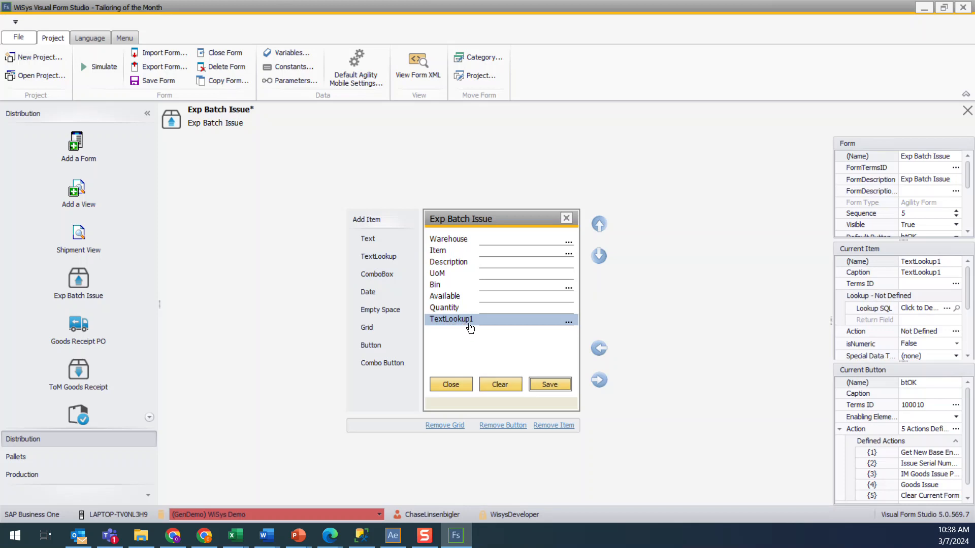
{"action": "left_click", "coordinate": [925, 274]}
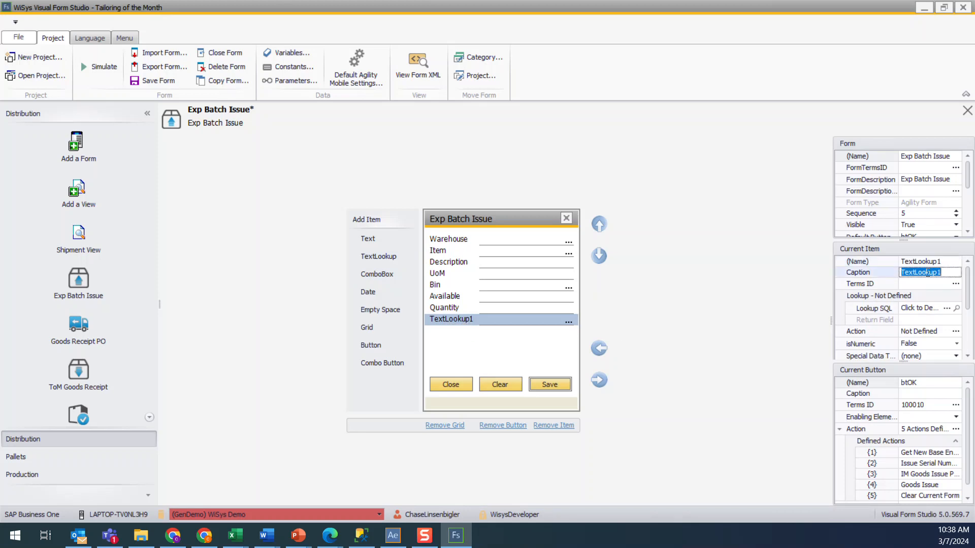
{"action": "type", "text": "Exp Batch"}
{"action": "key", "text": "Return"}
{"action": "left_click", "coordinate": [920, 262]}
{"action": "left_click", "coordinate": [920, 262]}
{"action": "type", "text": "Txt"}
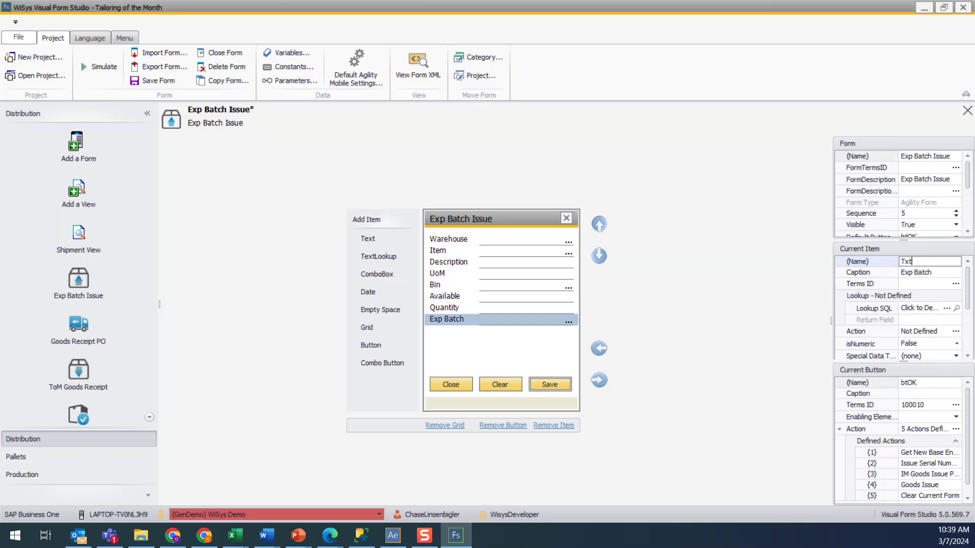
{"action": "type", "text": "ExpBtch"}
{"action": "key", "text": "Tab"}
{"action": "left_click", "coordinate": [913, 285]}
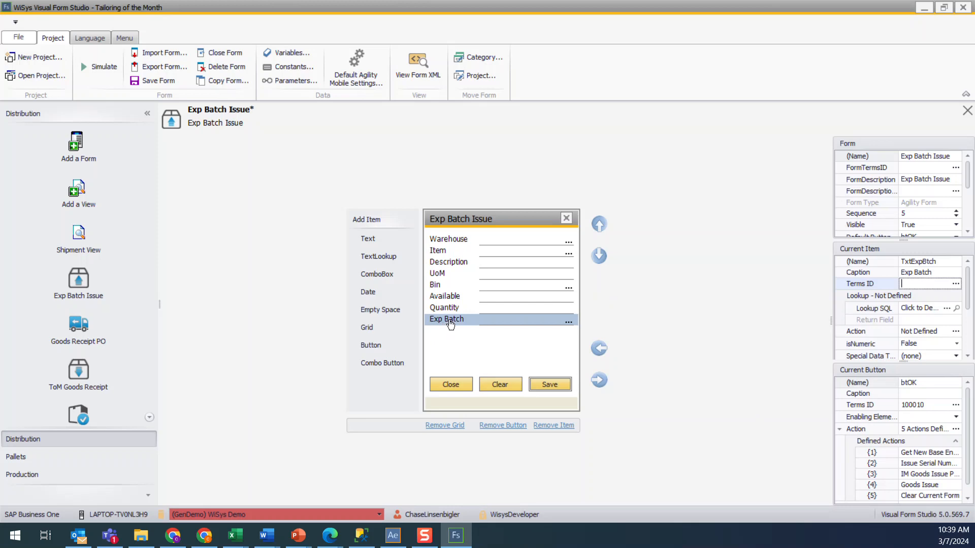
- Move the Exp Batch field up so it sits just below Warehouse, above Item
{"action": "left_click", "coordinate": [599, 226]}
{"action": "left_click", "coordinate": [599, 226]}
{"action": "left_click", "coordinate": [598, 225]}
{"action": "left_click", "coordinate": [599, 225]}
{"action": "left_click", "coordinate": [599, 225]}
{"action": "left_click", "coordinate": [599, 225]}
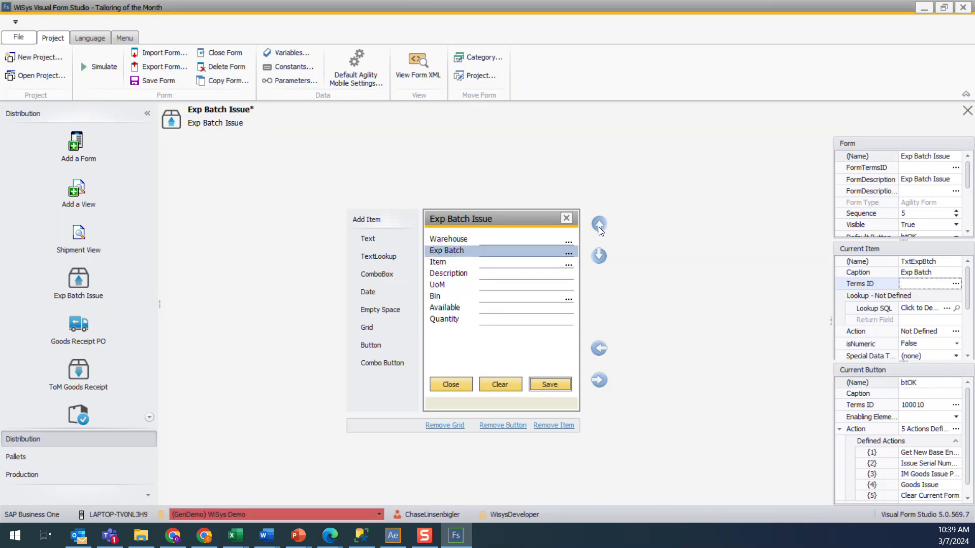
{"action": "left_click", "coordinate": [599, 225]}
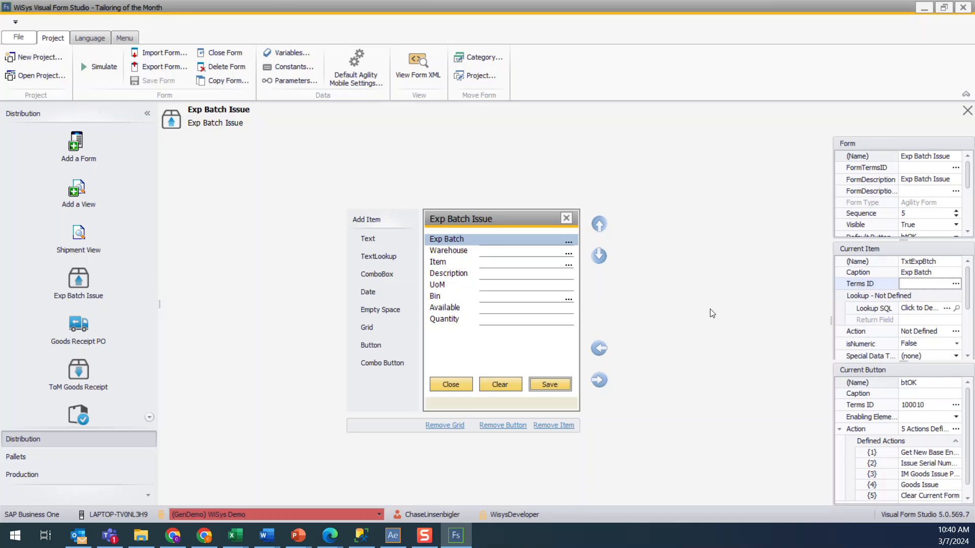
- Paste the SSMS query for expired OBBQ batches with OnHandQty > 0 into the lookup's Advanced SQL Text
{"action": "left_click", "coordinate": [947, 308]}
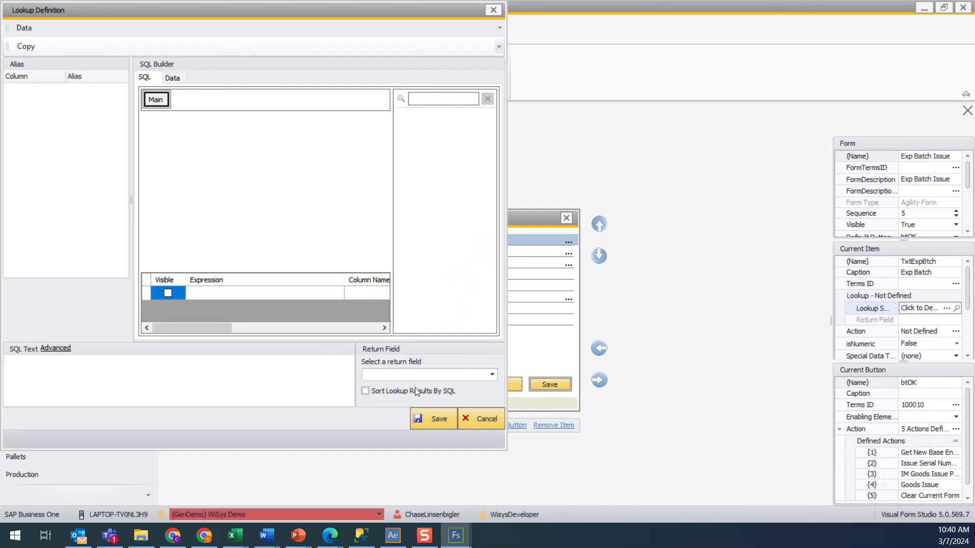
{"action": "left_click", "coordinate": [60, 351]}
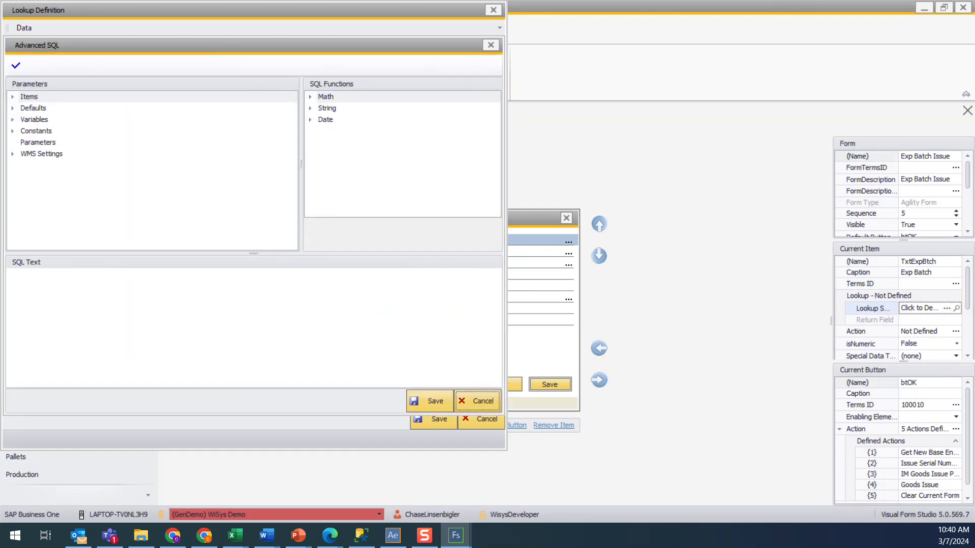
{"action": "left_click", "coordinate": [362, 536]}
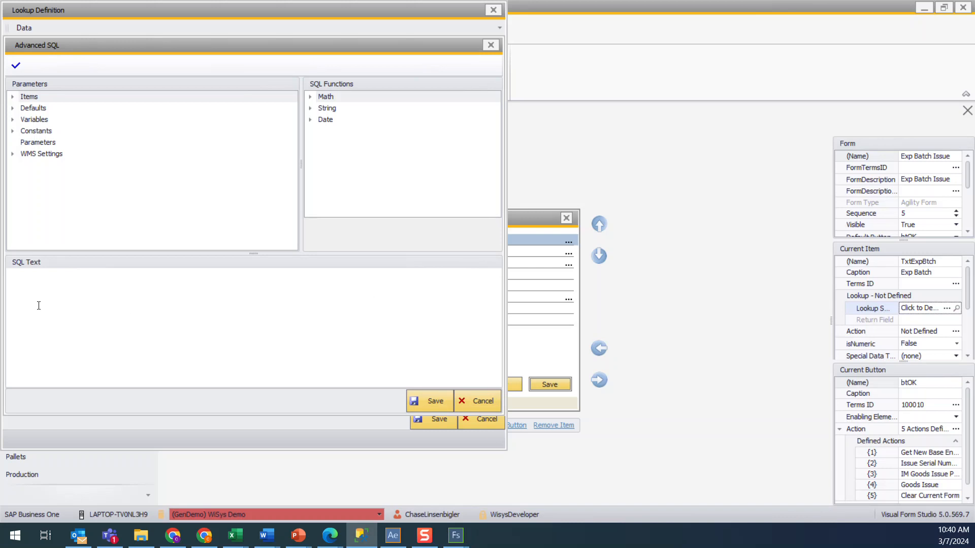
{"action": "left_click", "coordinate": [52, 279]}
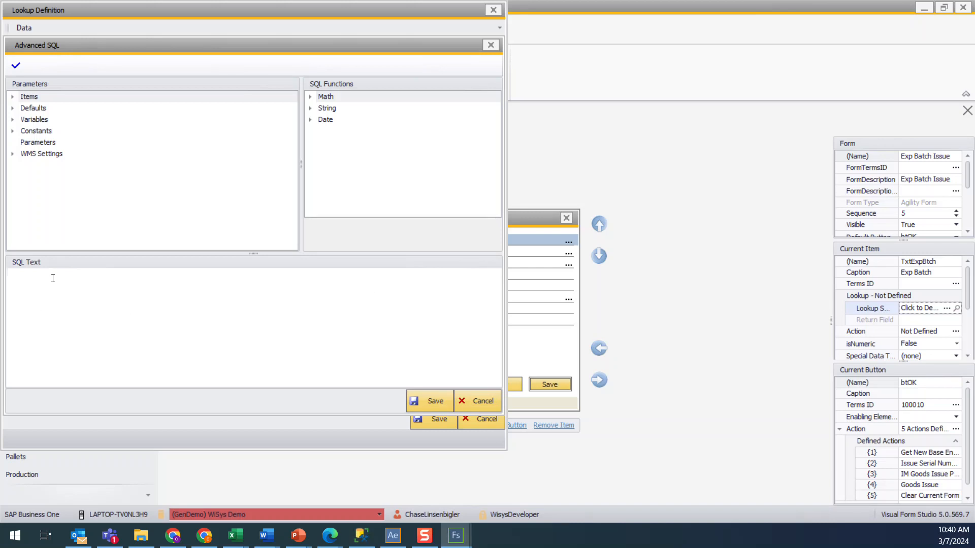
{"action": "type", "text": "SELECT \"OBBQ\".\"ItemCode\",        \"OBBQ\".\"OnHandQty\",        \"OBTN\".\"DistNumber\" AS \"Batch\",        \"OBTN\".\"ExpDate\" FROM   \"OBBQ\"        LEFT JOIN \"OBTN\" ON \"OBTN\".\"ItemCode\" = \"OBBQ\".\"ItemCode\"                            AND \"OBTN\".\"AbsEntry\" = \"OBBQ\".\"SnBMDAbs\" WHERE  \"OBTN\".\"ExpDate\" < (GETDATE () ) AND \"OBBQ\".\"OnHandQty\" > 0"}
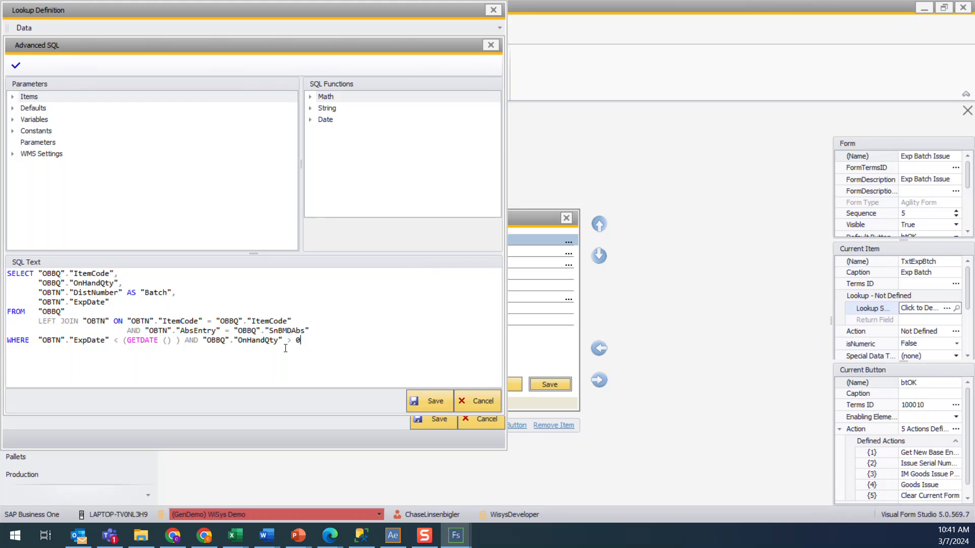
- Set the lookup to return [OBTN].[DistNumber], save the form, and run it in the simulator
{"action": "left_click", "coordinate": [429, 397]}
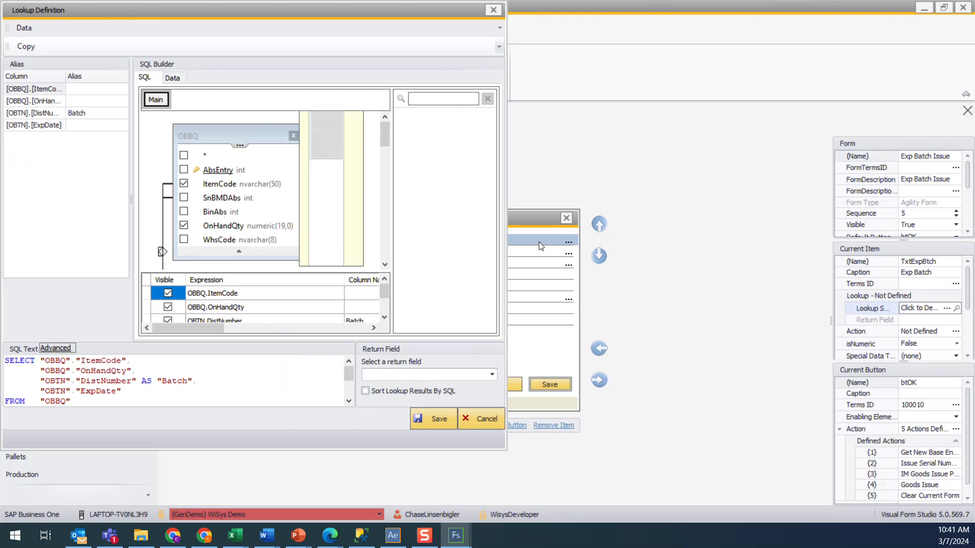
{"action": "left_click", "coordinate": [490, 375]}
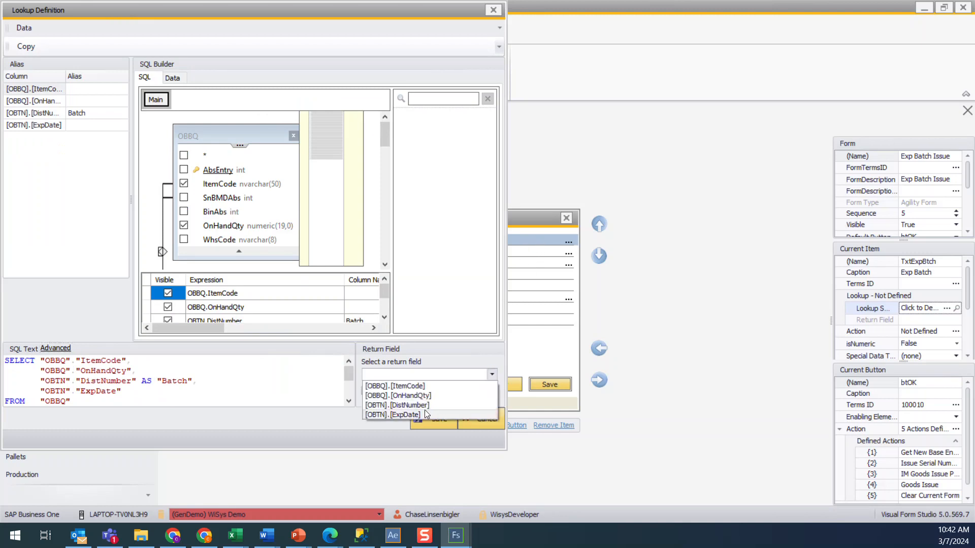
{"action": "left_click", "coordinate": [407, 403]}
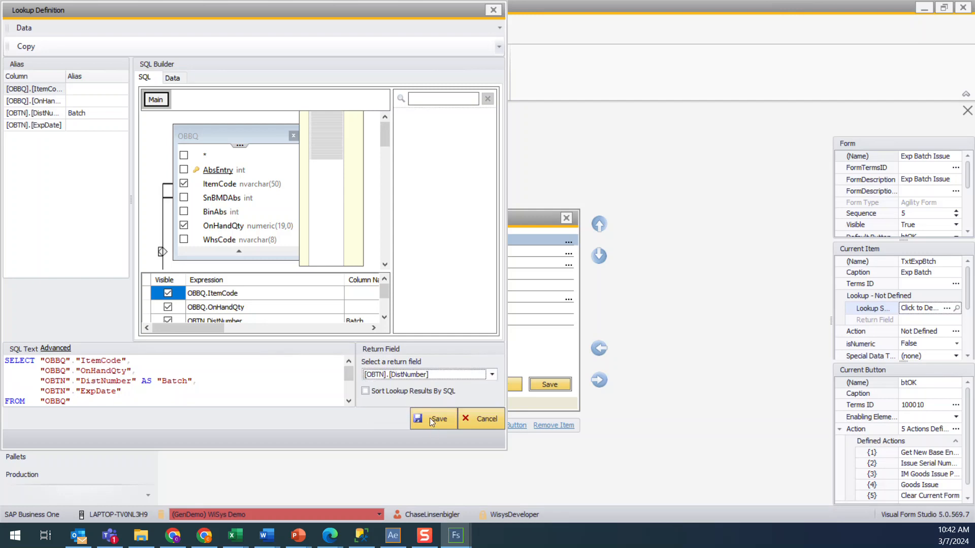
{"action": "left_click", "coordinate": [430, 419]}
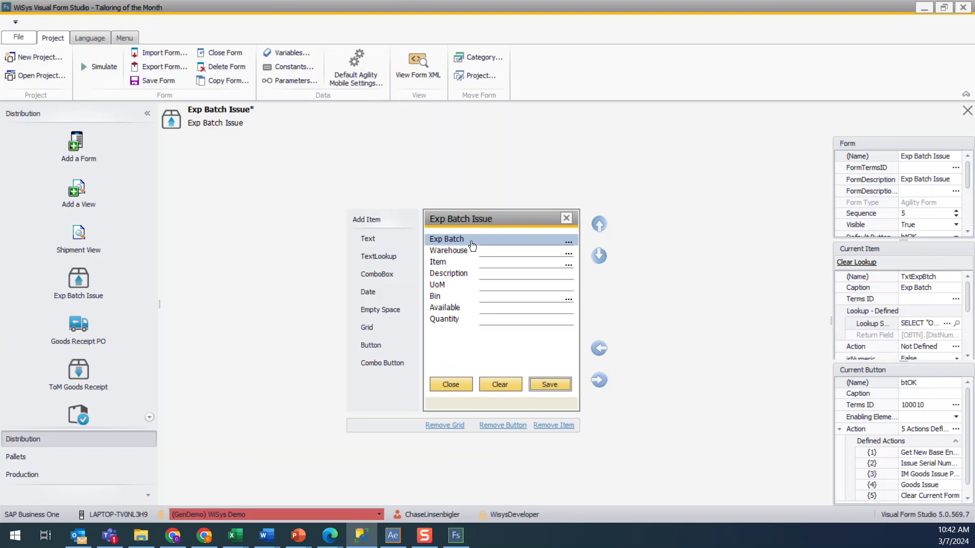
{"action": "left_click", "coordinate": [171, 82]}
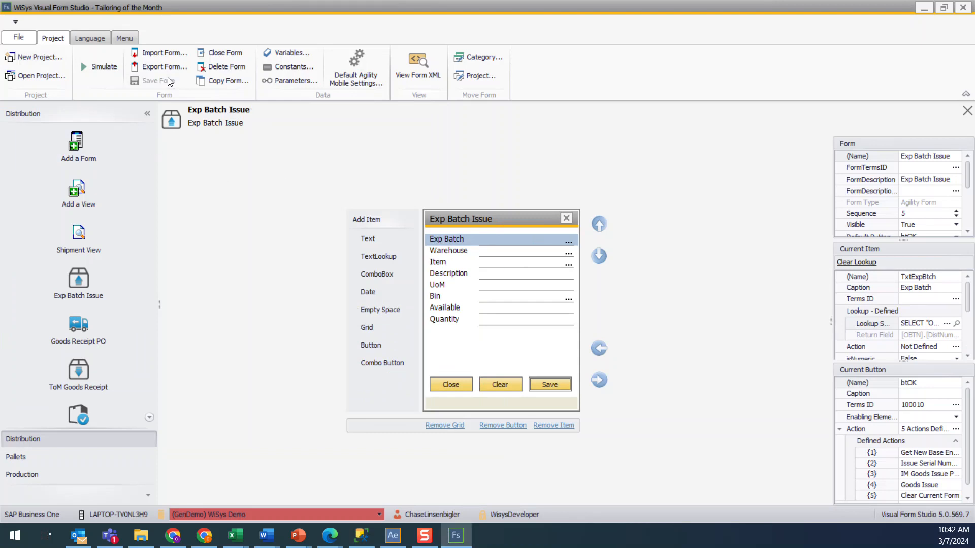
{"action": "left_click", "coordinate": [93, 67]}
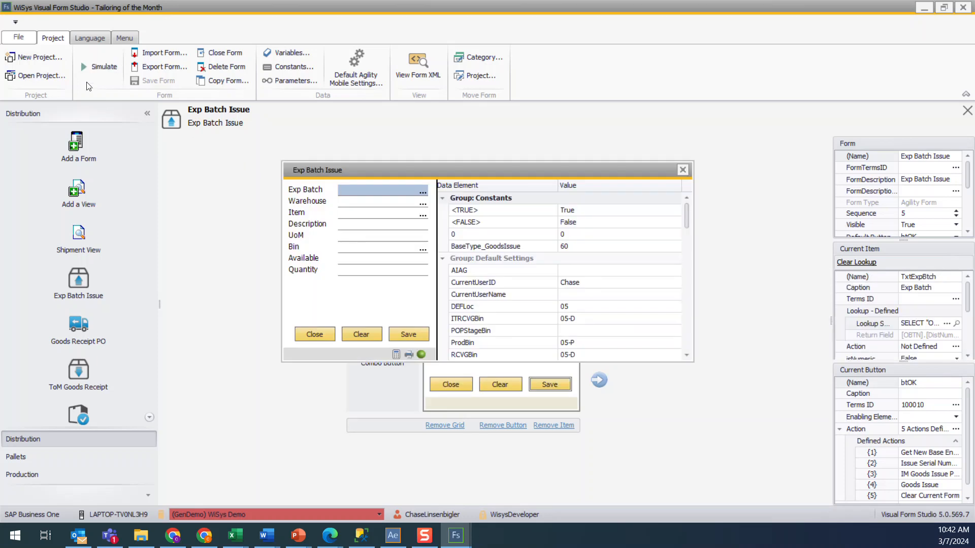
- Open the Exp Batch lookup and scroll through the expired batches' quantities and expiry dates
{"action": "left_click", "coordinate": [421, 192]}
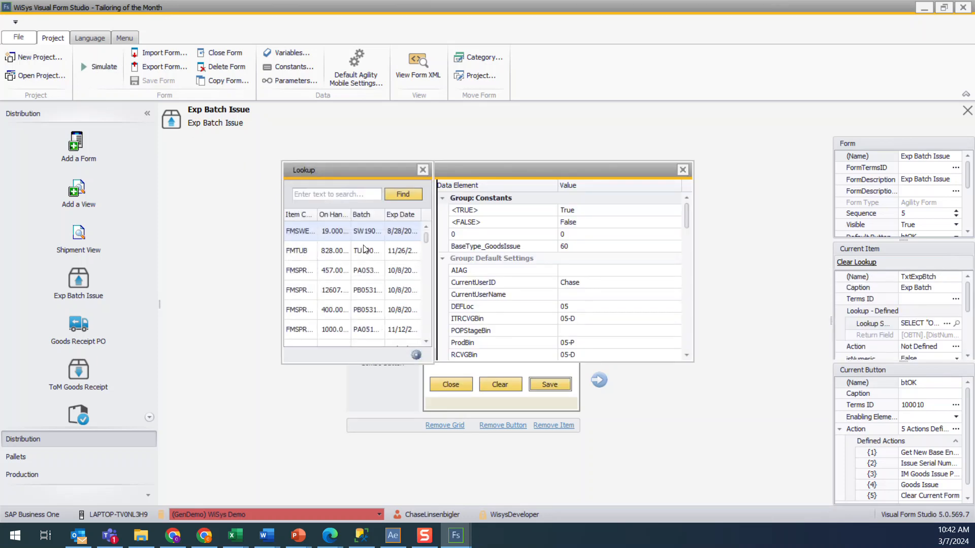
{"action": "scroll", "coordinate": [363, 248], "scroll_direction": "down", "scroll_amount": 10}
{"action": "scroll", "coordinate": [363, 283], "scroll_direction": "down", "scroll_amount": 10}
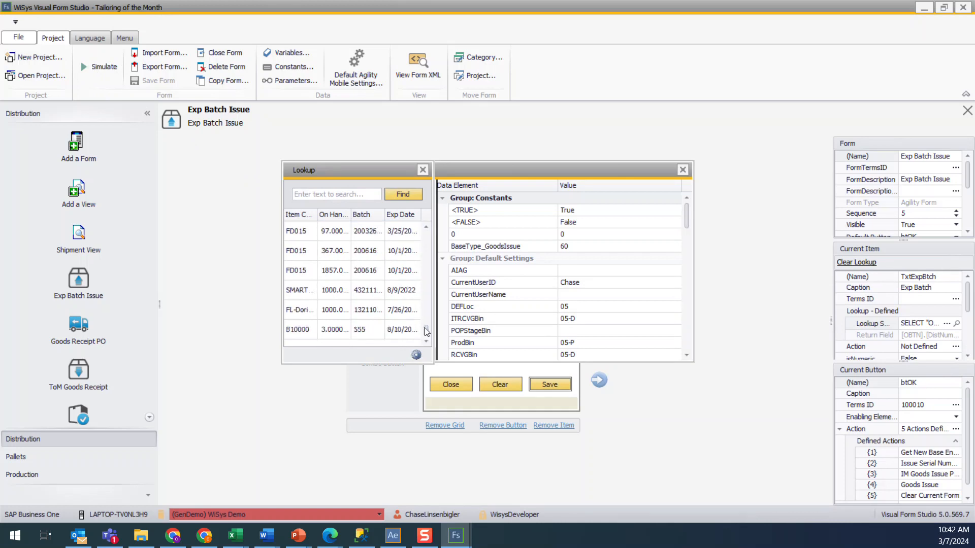
{"action": "scroll", "coordinate": [415, 269], "scroll_direction": "up", "scroll_amount": 20}
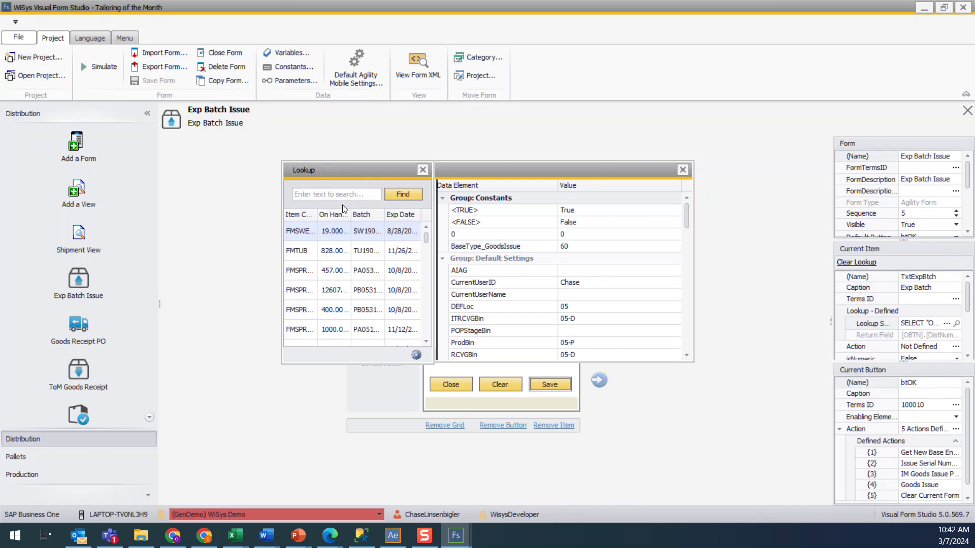
- Resize the On Hand, Batch and Exp Date columns and sort the batches by expiry date
{"action": "left_click_drag", "start_coordinate": [352, 214], "coordinate": [323, 214]}
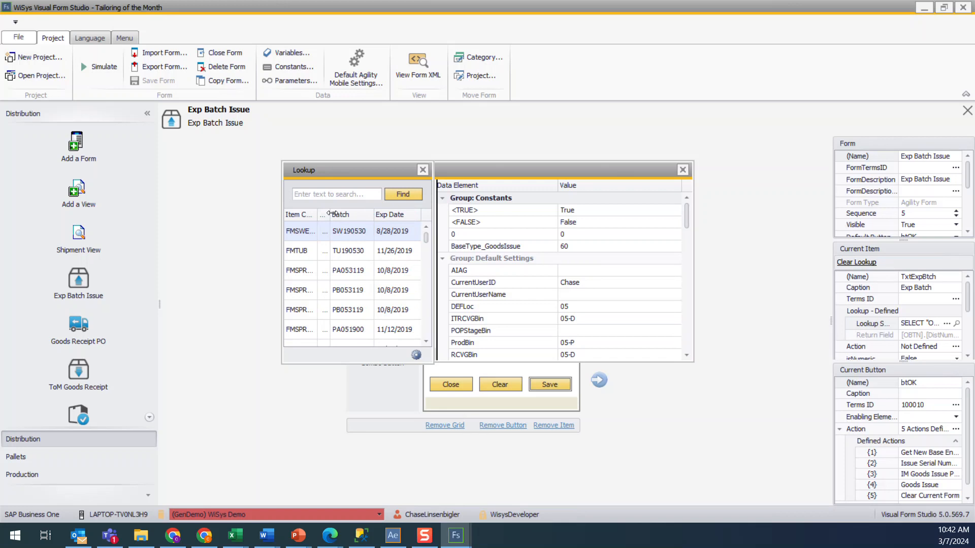
{"action": "mouse_move", "coordinate": [330, 214]}
{"action": "left_mouse_down"}
{"action": "mouse_move", "coordinate": [355, 217]}
{"action": "mouse_move", "coordinate": [316, 219]}
{"action": "left_mouse_up"}
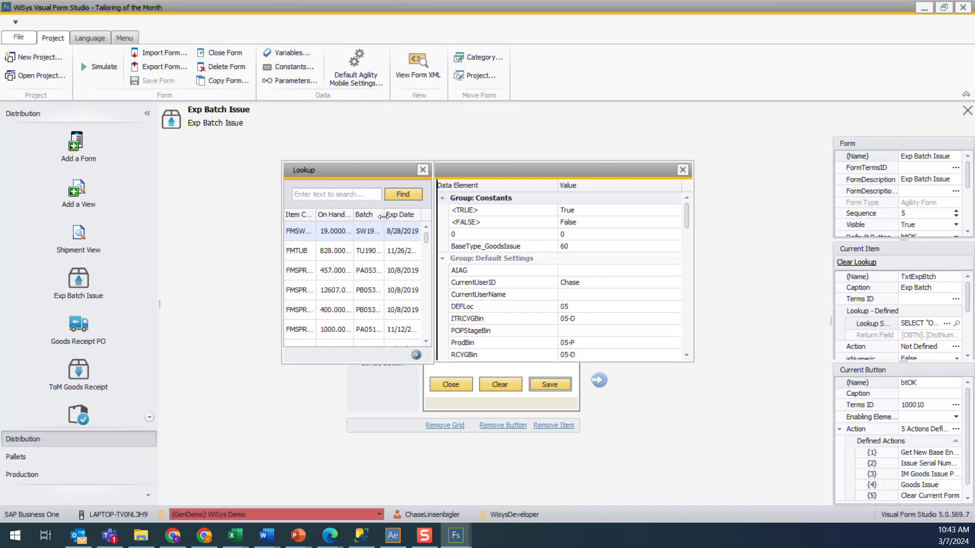
{"action": "left_click_drag", "start_coordinate": [383, 216], "coordinate": [374, 216]}
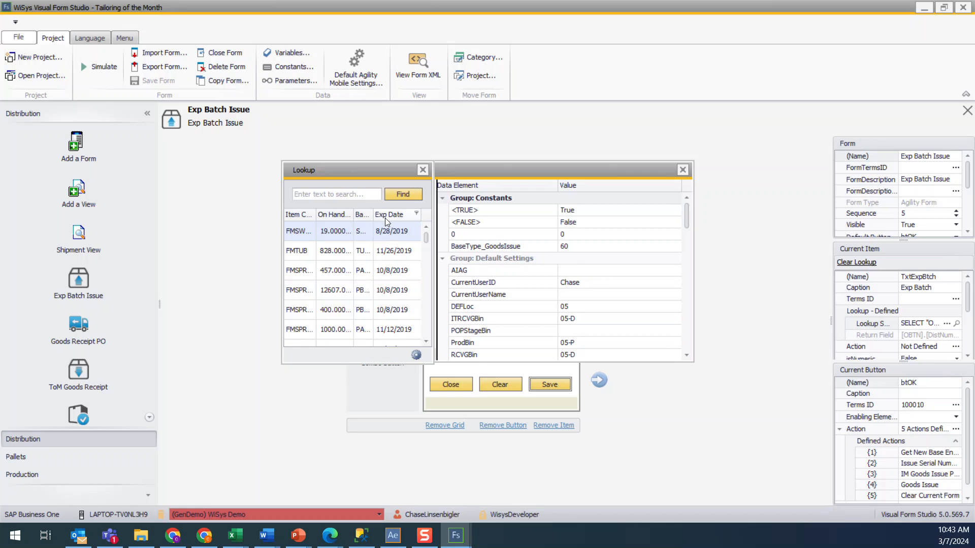
{"action": "left_click", "coordinate": [385, 218]}
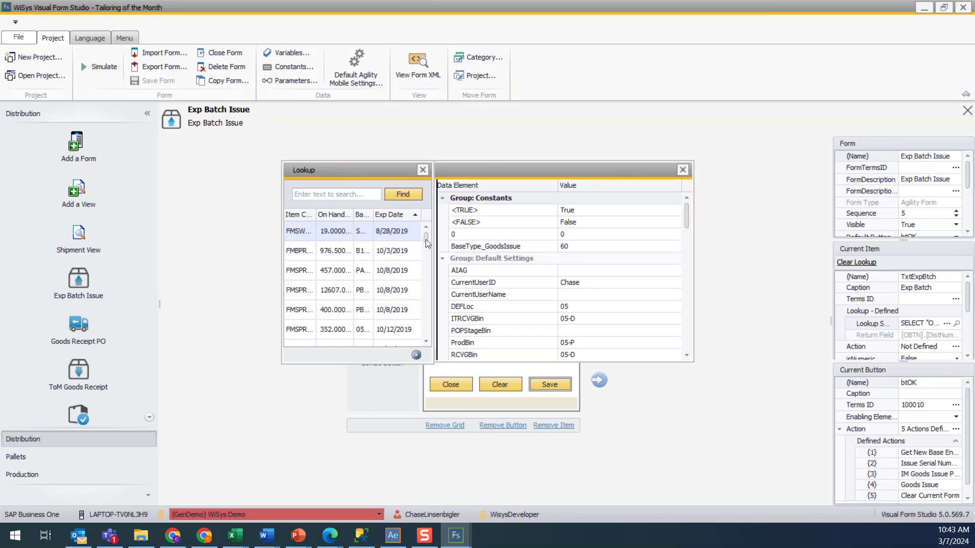
{"action": "left_click_drag", "start_coordinate": [426, 239], "coordinate": [429, 342]}
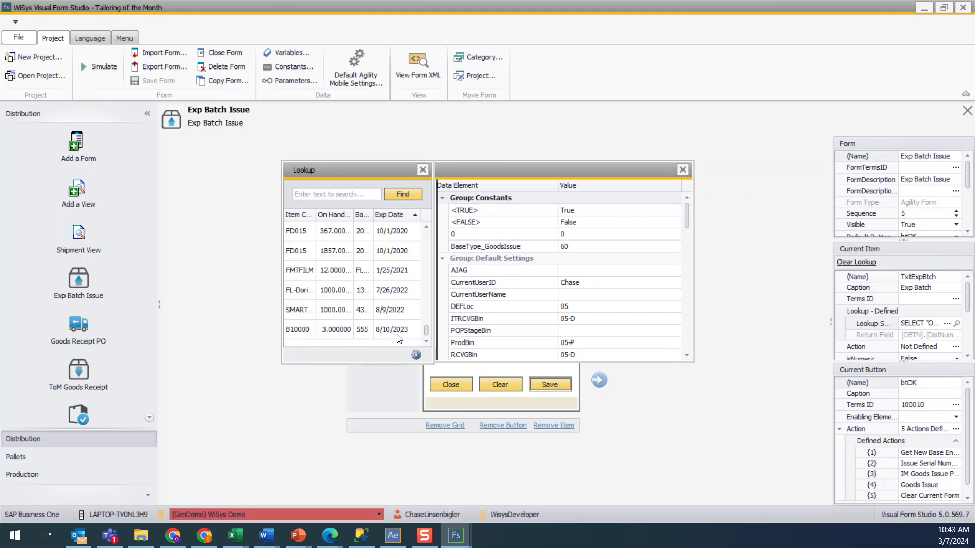
- Sort by On Hand, widen the Batch column, and pick FMVIN batch 190605
{"action": "left_click", "coordinate": [335, 214]}
{"action": "left_click_drag", "start_coordinate": [426, 263], "coordinate": [435, 192]}
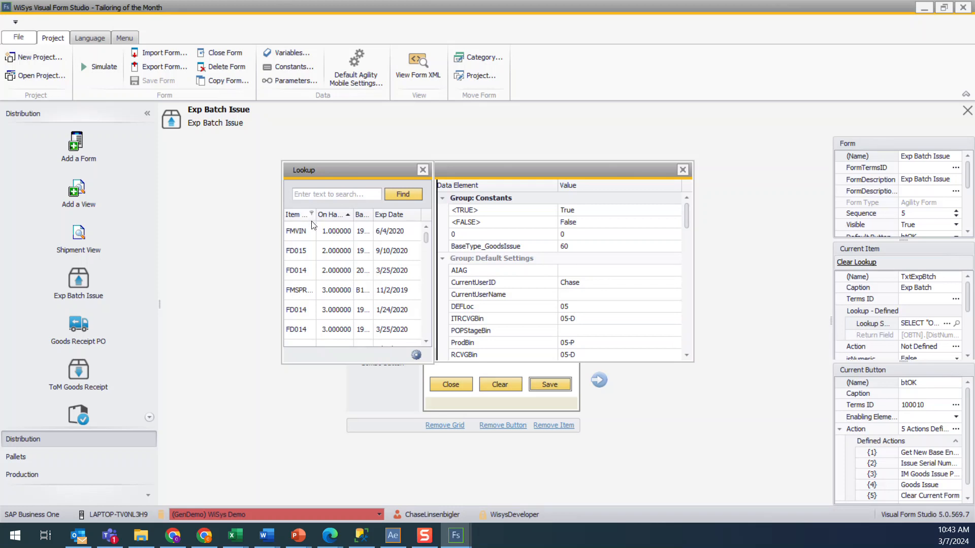
{"action": "left_click_drag", "start_coordinate": [373, 214], "coordinate": [387, 219]}
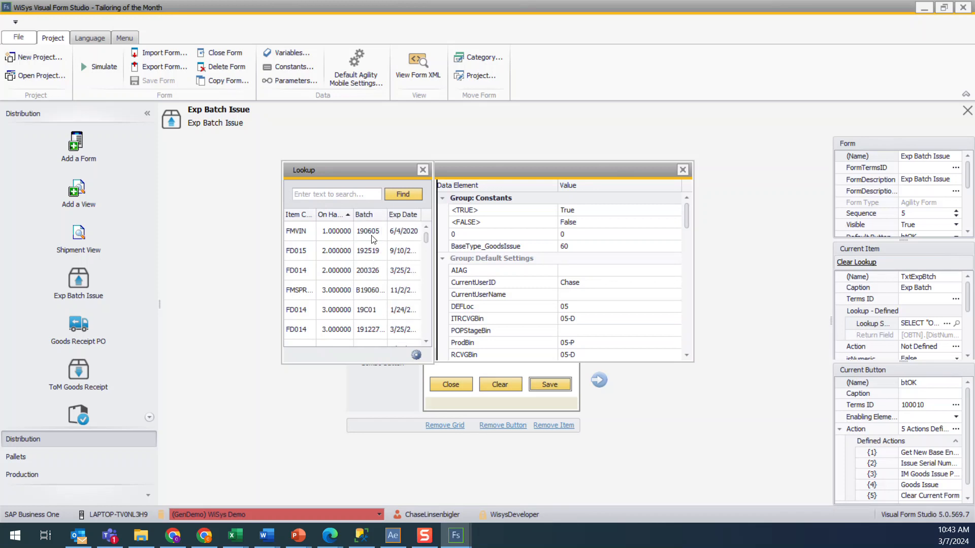
{"action": "left_click", "coordinate": [345, 237]}
{"action": "double_click", "coordinate": [346, 236]}
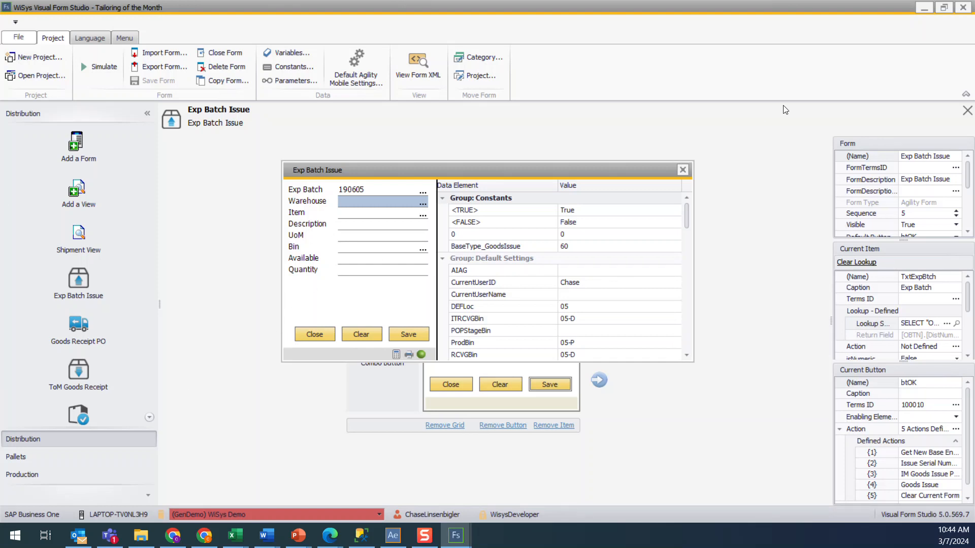
- Close the simulator and list the five actions defined for the btOK button
{"action": "left_click", "coordinate": [683, 170]}
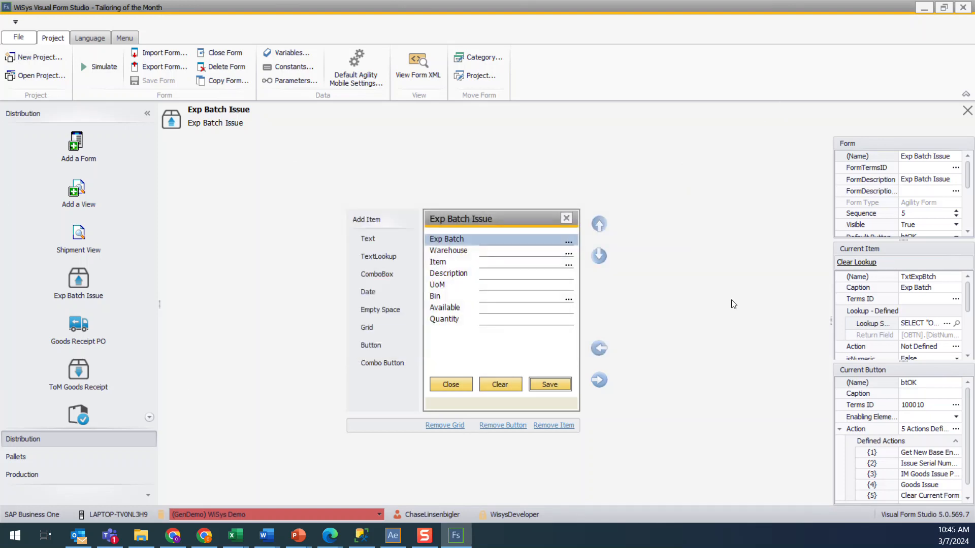
{"action": "left_click", "coordinate": [956, 429]}
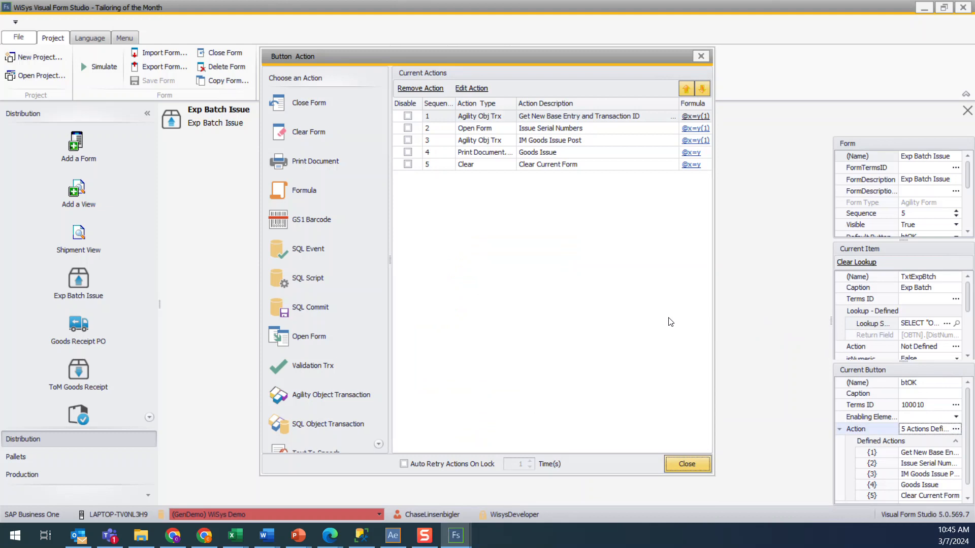
- Open action 3, IM Goods Issue Post, to see its method parameter mappings
{"action": "left_click", "coordinate": [562, 143]}
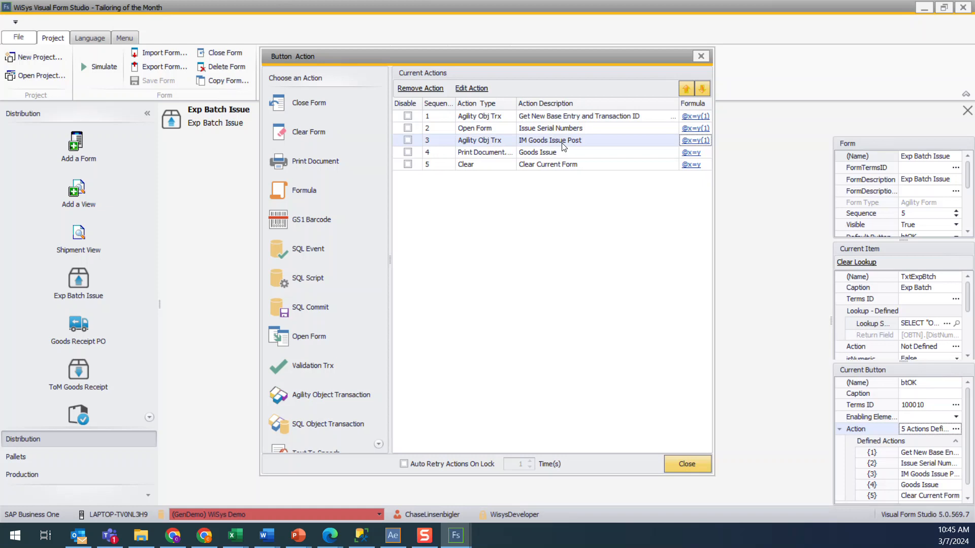
{"action": "double_click", "coordinate": [562, 144]}
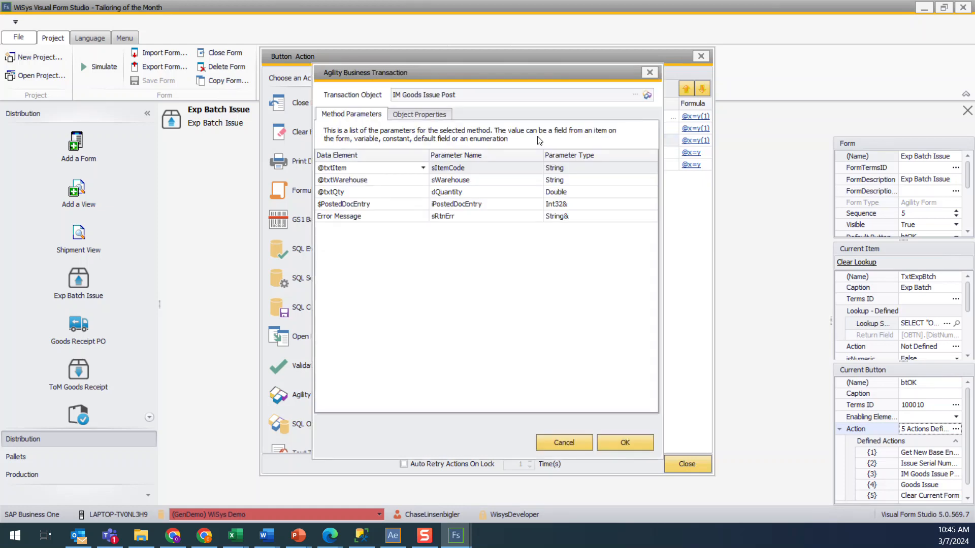
- Show Object Properties and scroll to the BinSnB_BatchNumber and BinSnB_BinAbsEntry mappings
{"action": "left_click", "coordinate": [417, 113]}
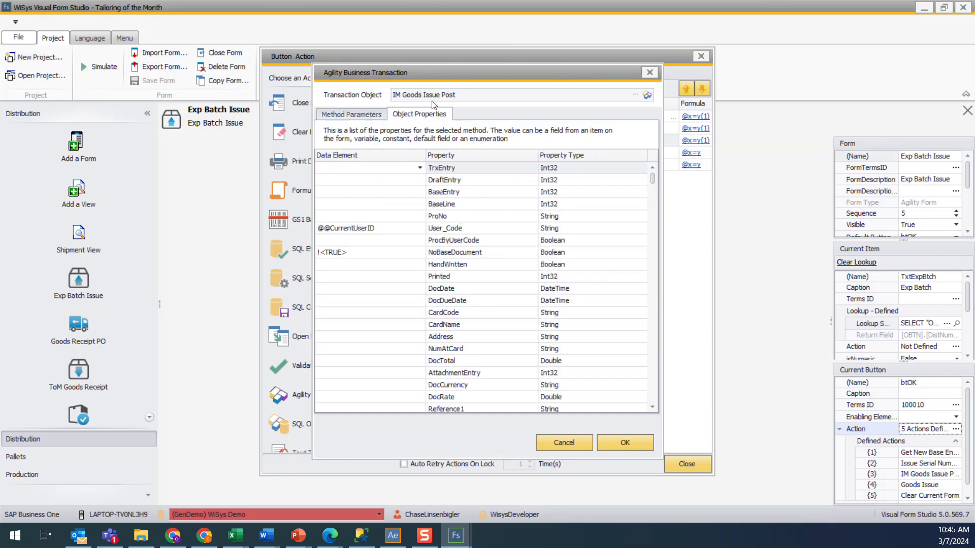
{"action": "scroll", "coordinate": [416, 252], "scroll_direction": "down", "scroll_amount": 20}
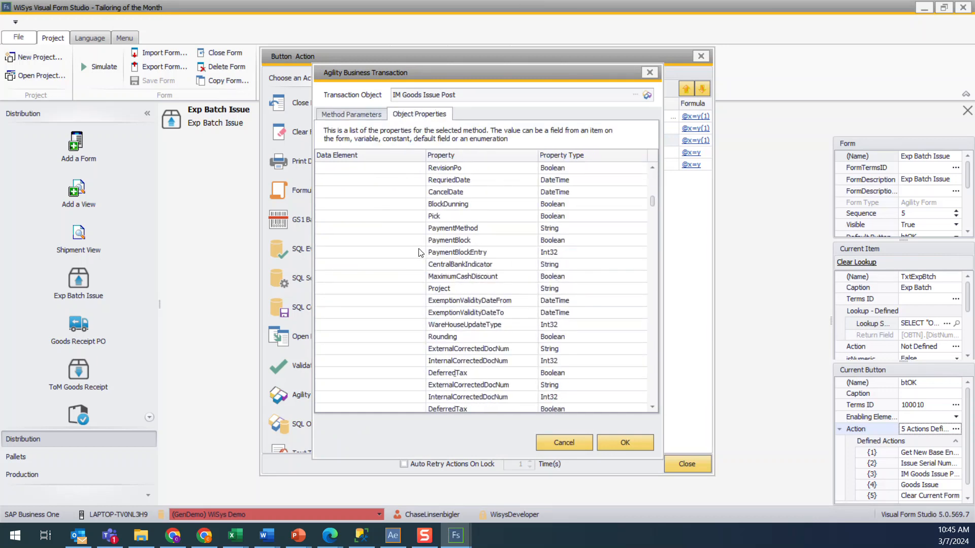
{"action": "scroll", "coordinate": [420, 252], "scroll_direction": "down", "scroll_amount": 5}
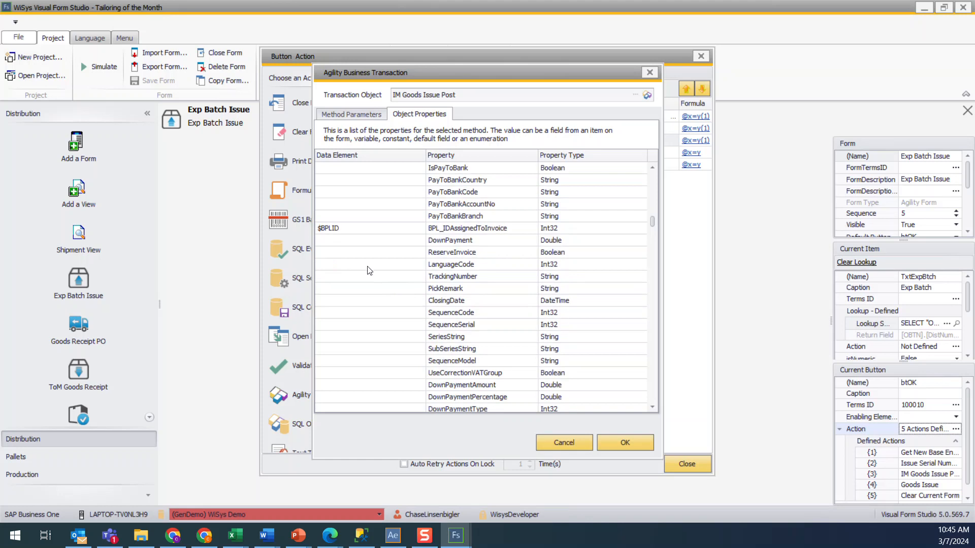
{"action": "scroll", "coordinate": [360, 271], "scroll_direction": "down", "scroll_amount": 10}
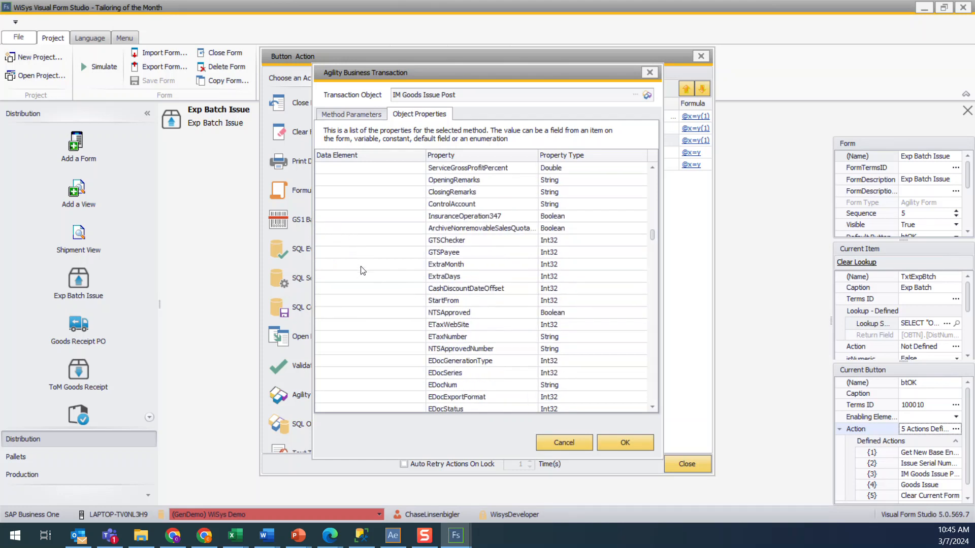
{"action": "scroll", "coordinate": [363, 282], "scroll_direction": "down", "scroll_amount": 15}
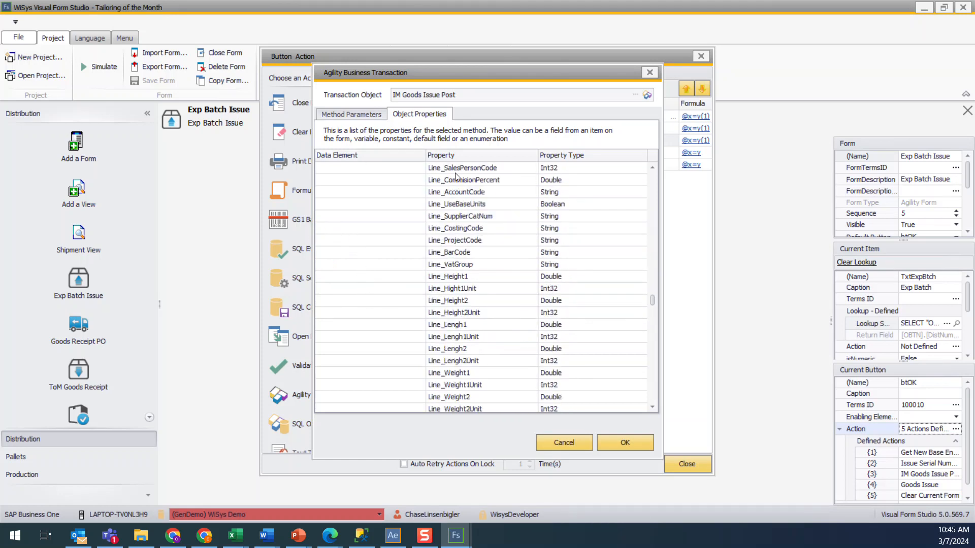
{"action": "scroll", "coordinate": [412, 244], "scroll_direction": "down", "scroll_amount": 15}
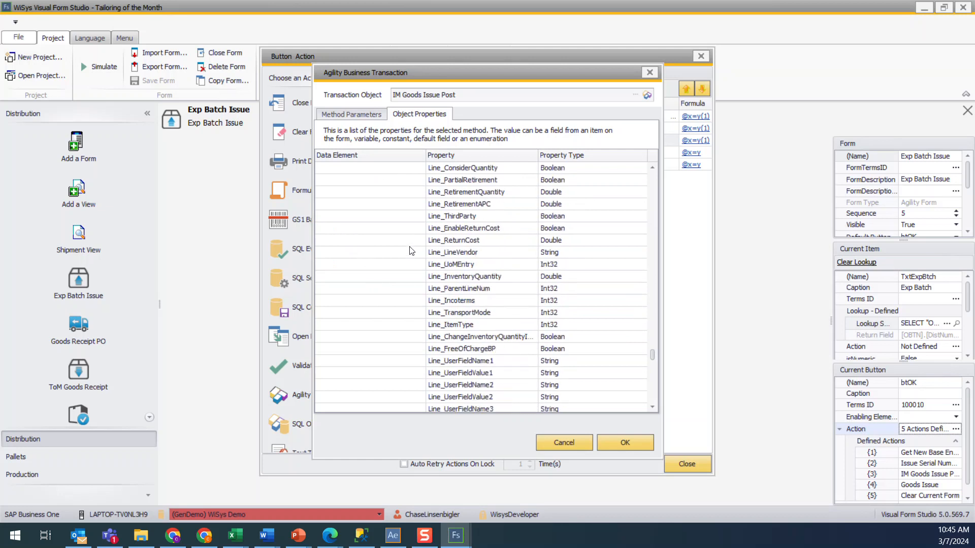
{"action": "scroll", "coordinate": [410, 251], "scroll_direction": "down", "scroll_amount": 8}
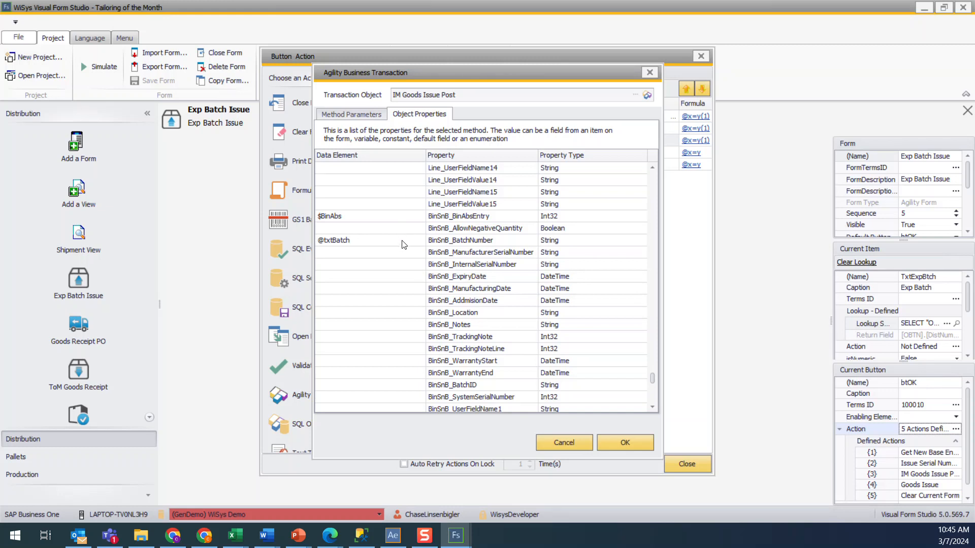
{"action": "scroll", "coordinate": [404, 244], "scroll_direction": "down", "scroll_amount": 5}
{"action": "scroll", "coordinate": [406, 245], "scroll_direction": "up", "scroll_amount": 6}
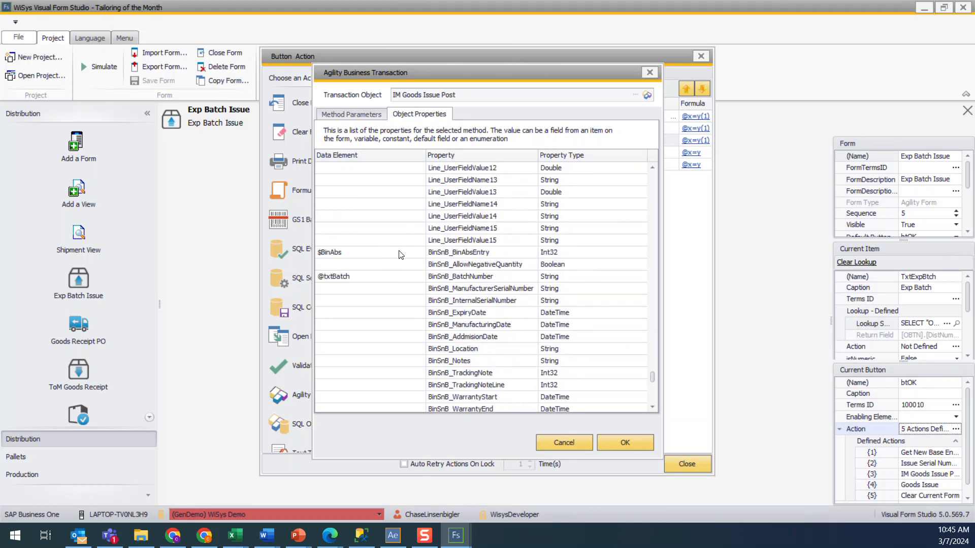
{"action": "left_click", "coordinate": [366, 278]}
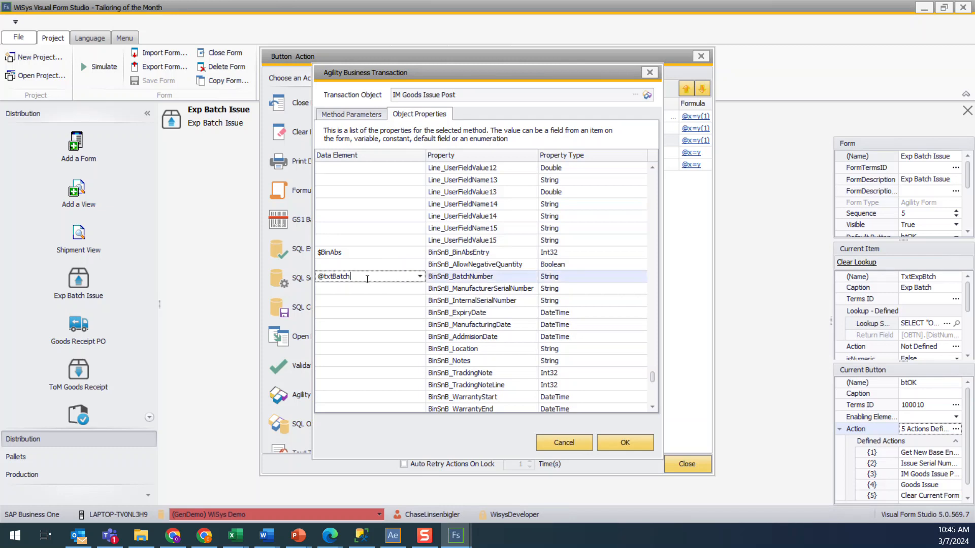
{"action": "left_click", "coordinate": [419, 277]}
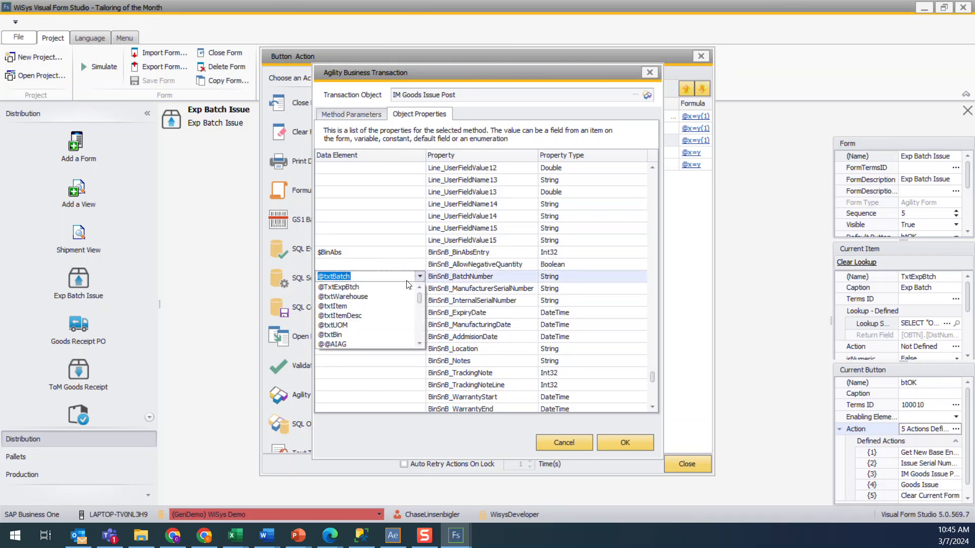
{"action": "left_click", "coordinate": [349, 288]}
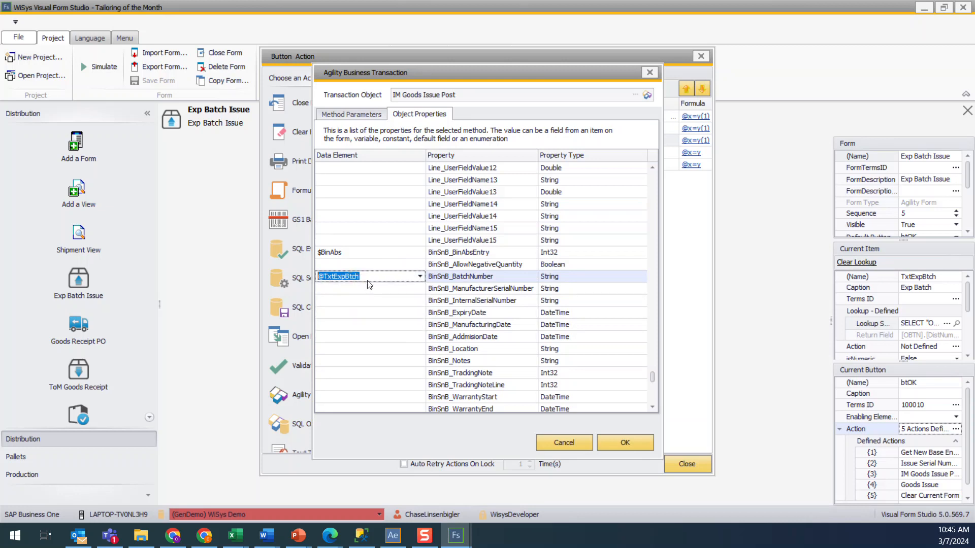
{"action": "left_click", "coordinate": [386, 303]}
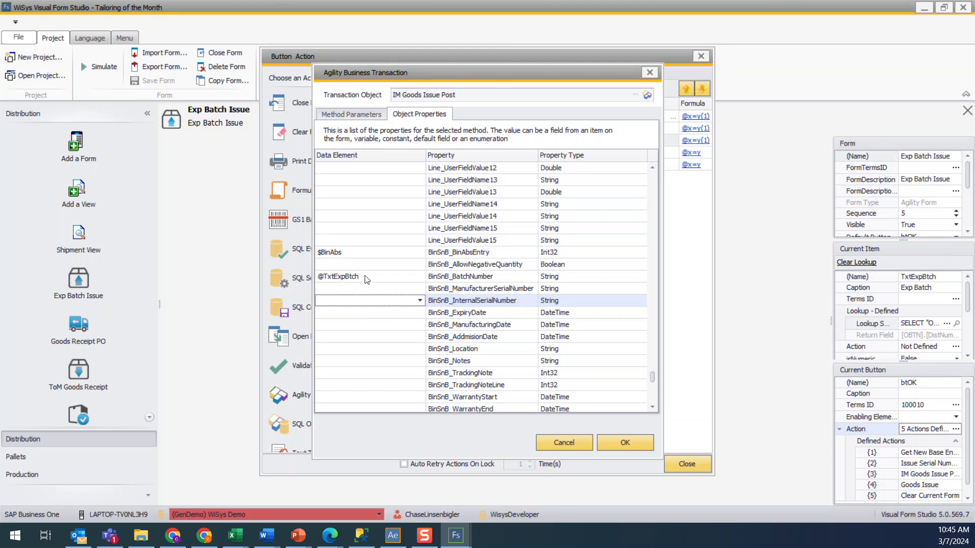
{"action": "left_click", "coordinate": [341, 113]}
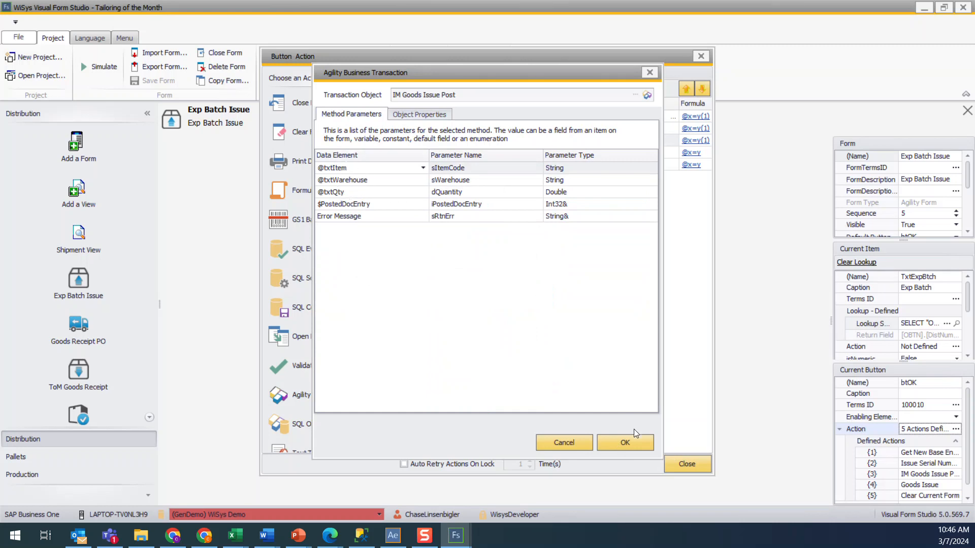
{"action": "left_click", "coordinate": [632, 444]}
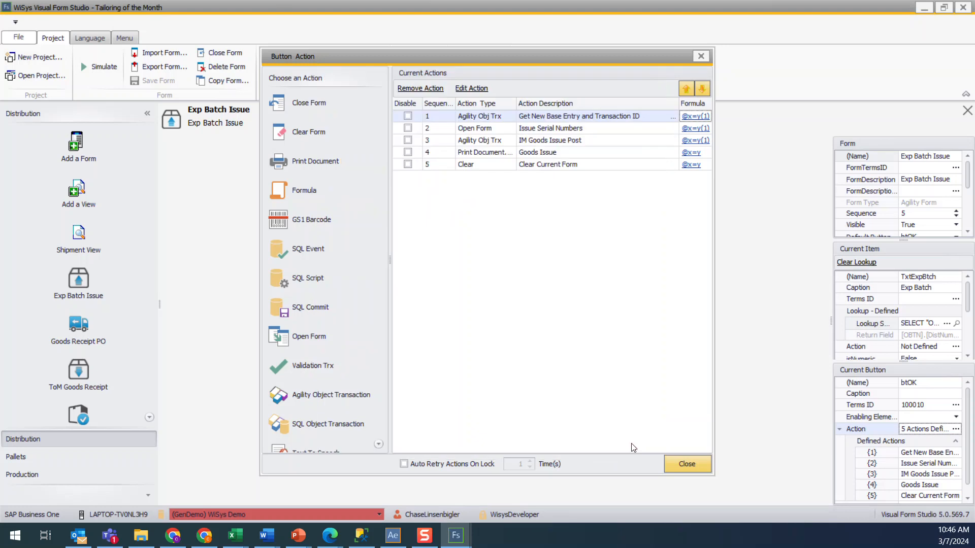
{"action": "left_click", "coordinate": [685, 464]}
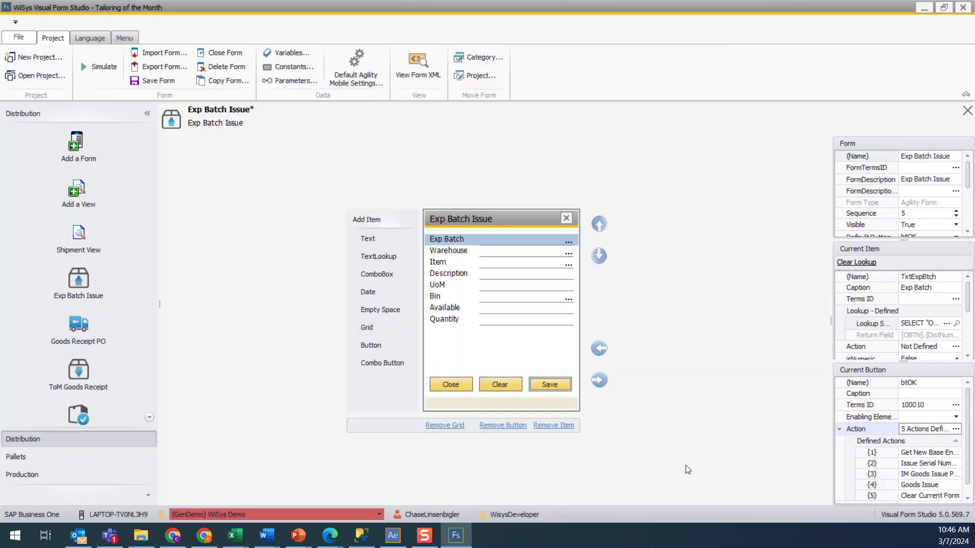
{"action": "left_click", "coordinate": [149, 81]}
{"action": "left_click", "coordinate": [955, 429]}
{"action": "left_click", "coordinate": [523, 142]}
{"action": "double_click", "coordinate": [523, 142]}
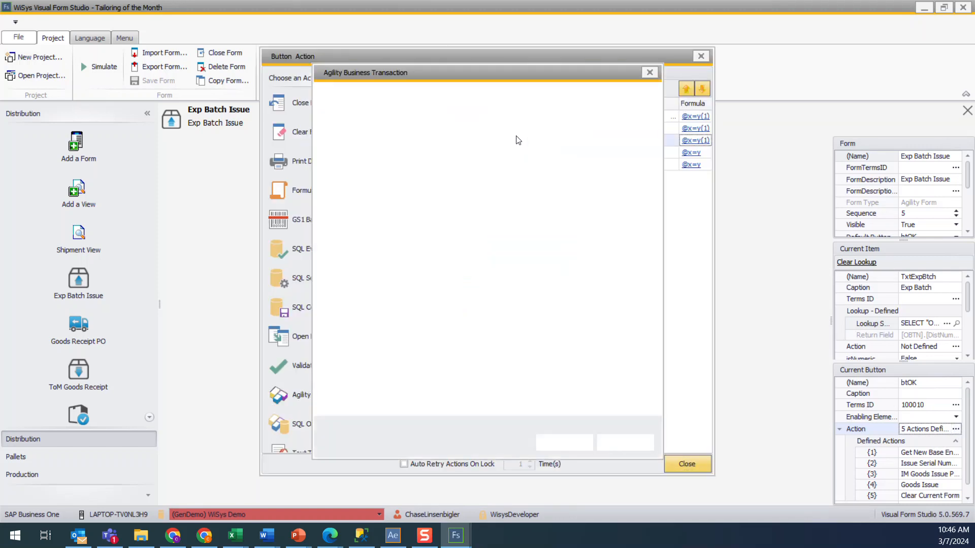
{"action": "left_click", "coordinate": [420, 114]}
{"action": "left_click_drag", "start_coordinate": [657, 181], "coordinate": [671, 376]}
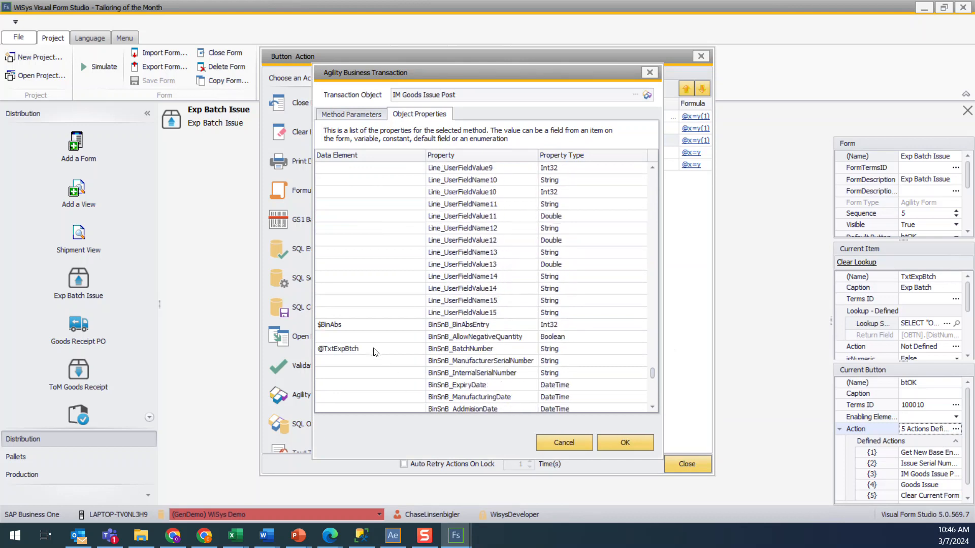
{"action": "left_click", "coordinate": [625, 445]}
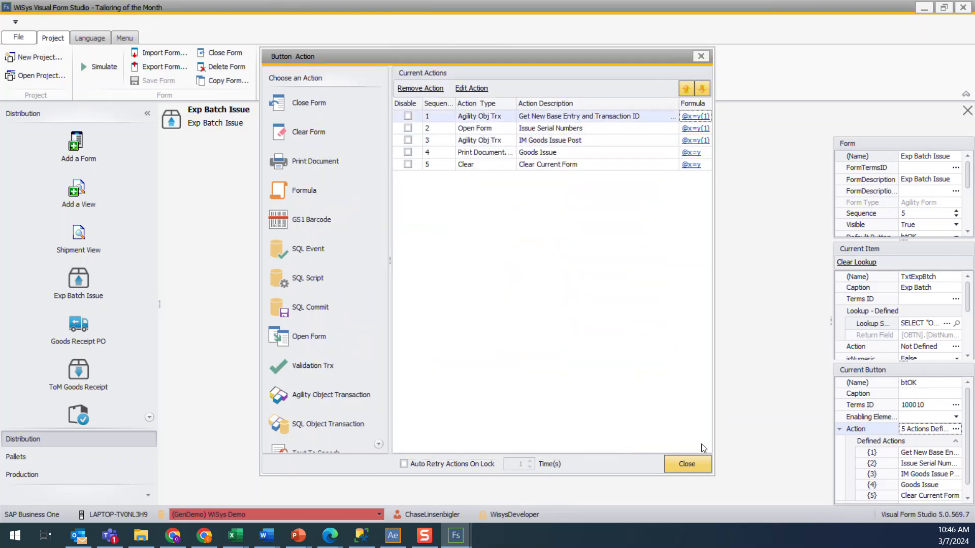
{"action": "left_click", "coordinate": [699, 460]}
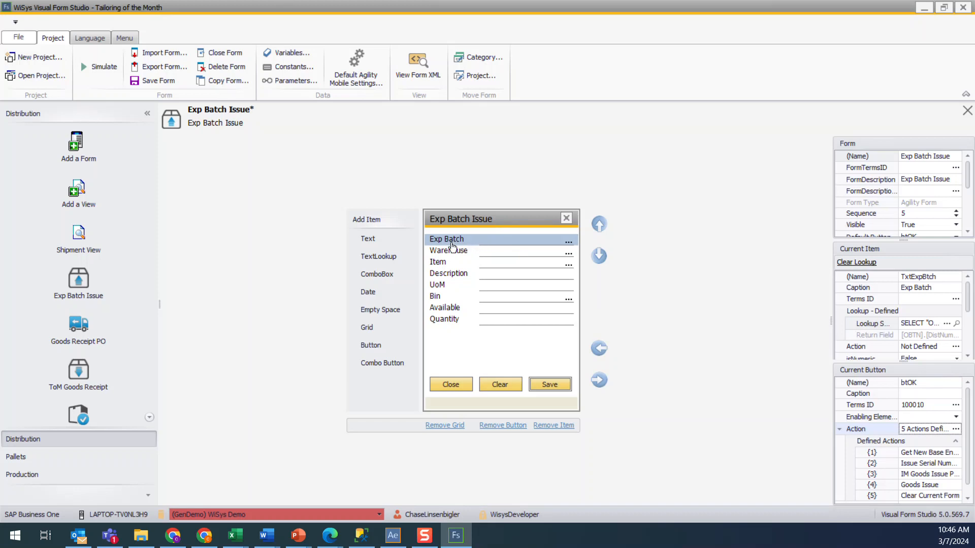
- Add an SQL Event action to the Exp Batch field, opening an empty Lookup Definition
{"action": "left_click", "coordinate": [955, 348]}
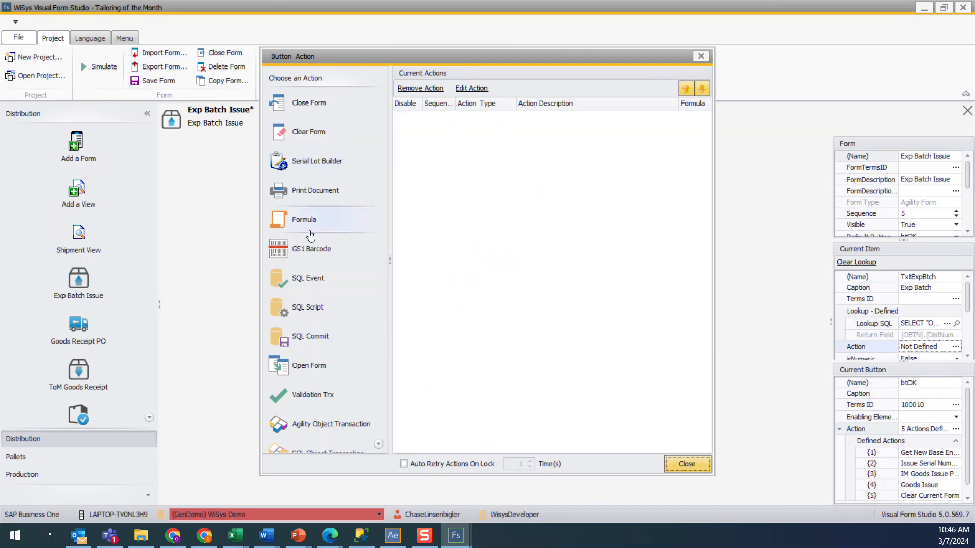
{"action": "double_click", "coordinate": [318, 277]}
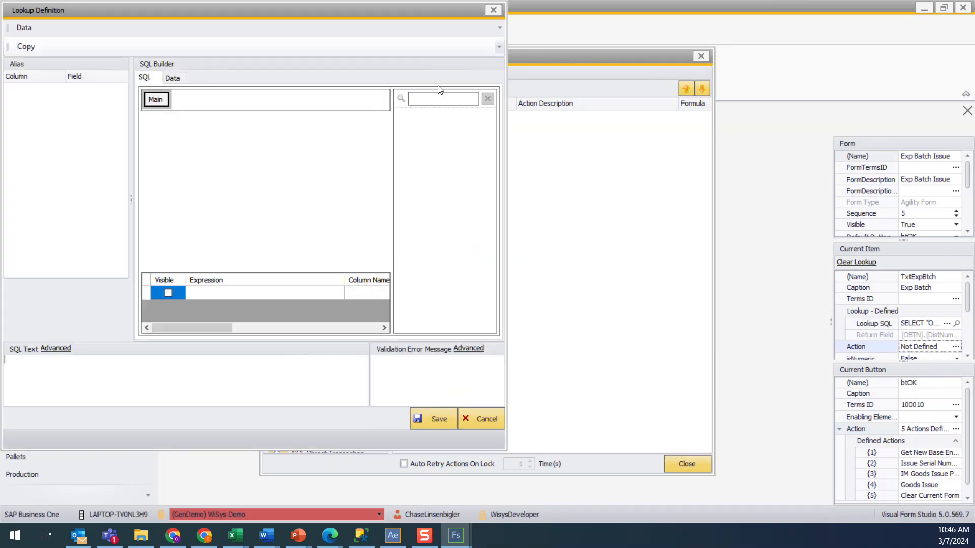
{"action": "left_click_drag", "start_coordinate": [381, 9], "coordinate": [823, 209]}
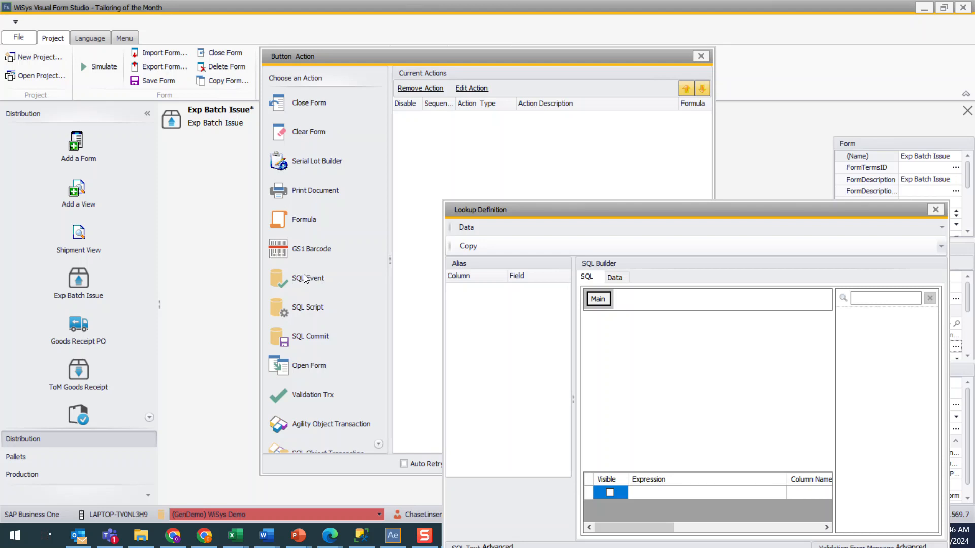
{"action": "left_click_drag", "start_coordinate": [540, 209], "coordinate": [342, 53]}
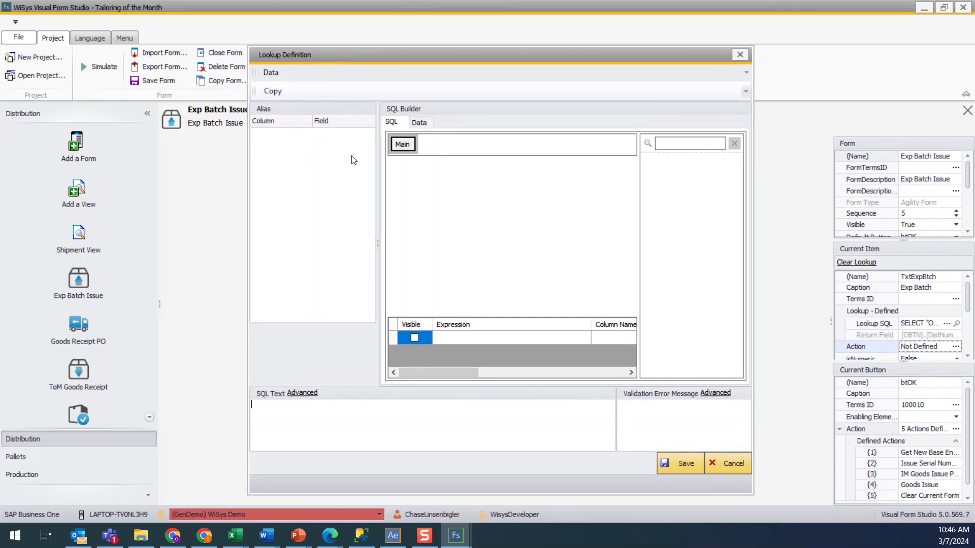
- Paste the prepared batch lookup SELECT query from SQL Management Studio into the advanced SQL editor
{"action": "left_click", "coordinate": [310, 394]}
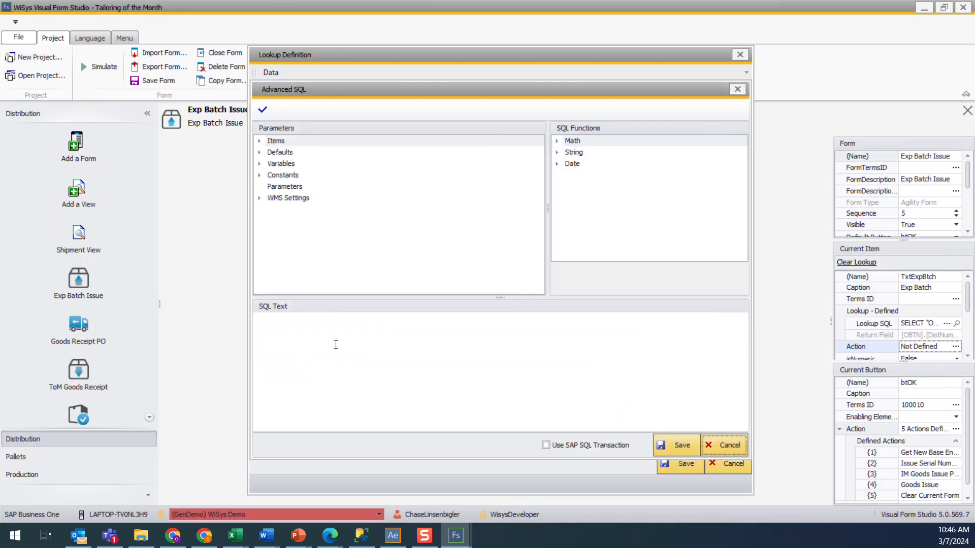
{"action": "left_click_drag", "start_coordinate": [401, 90], "coordinate": [382, 68]}
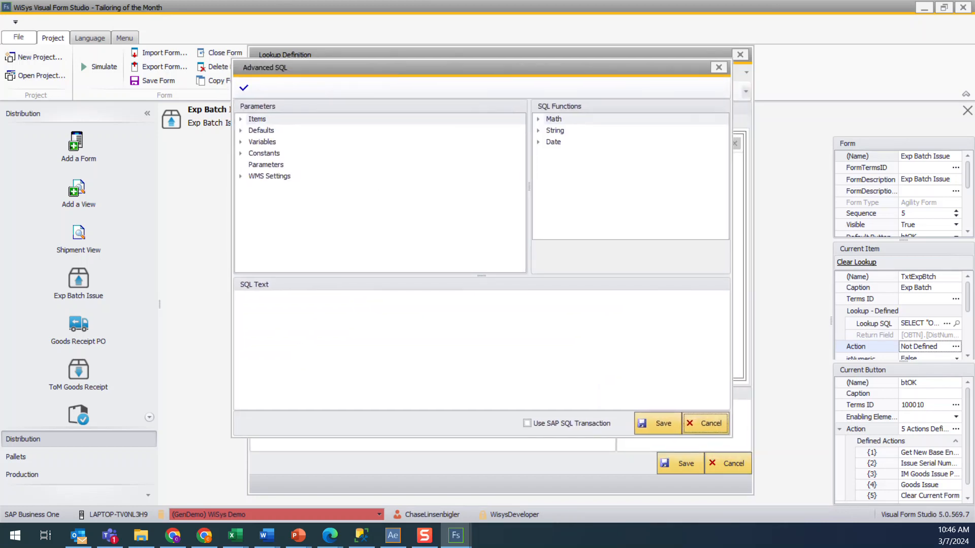
{"action": "left_click", "coordinate": [362, 535]}
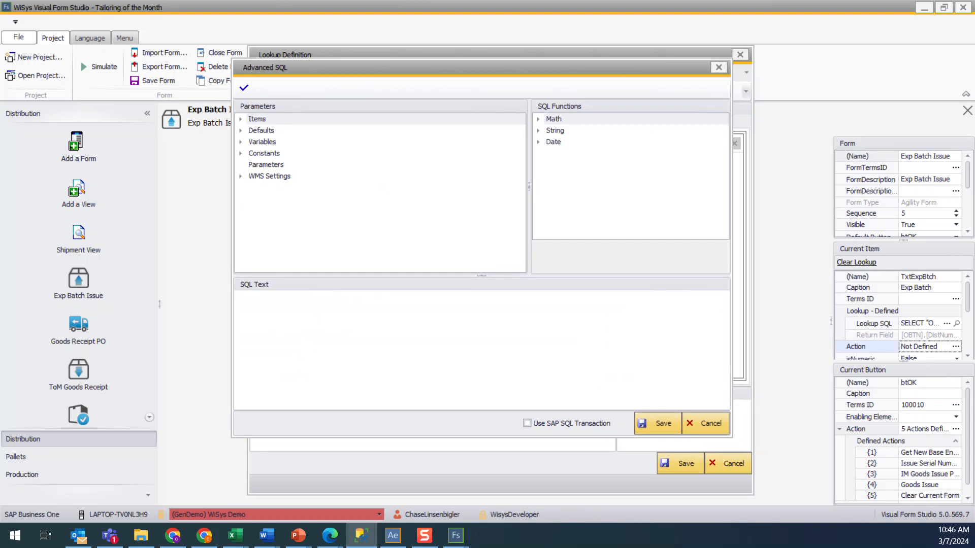
{"action": "left_click", "coordinate": [378, 308]}
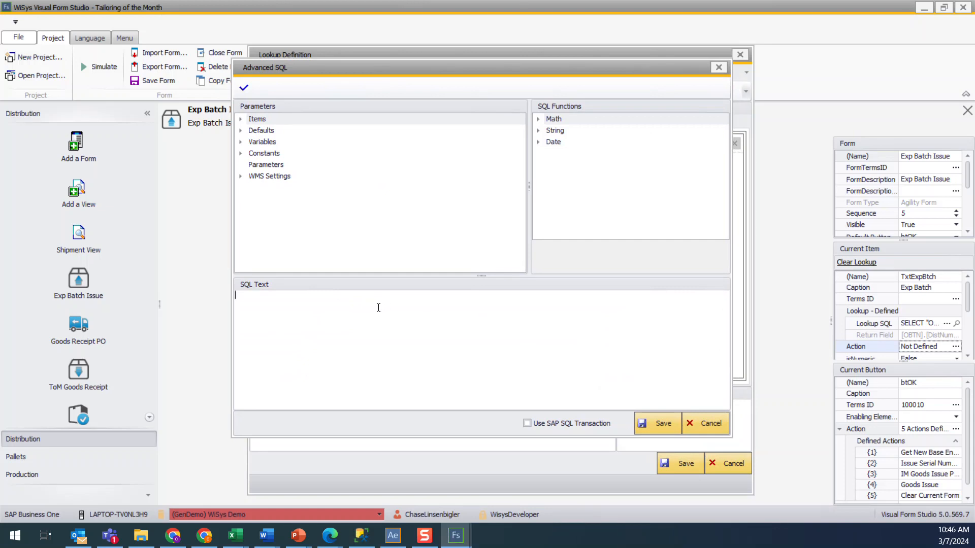
{"action": "key", "text": "ctrl+v"}
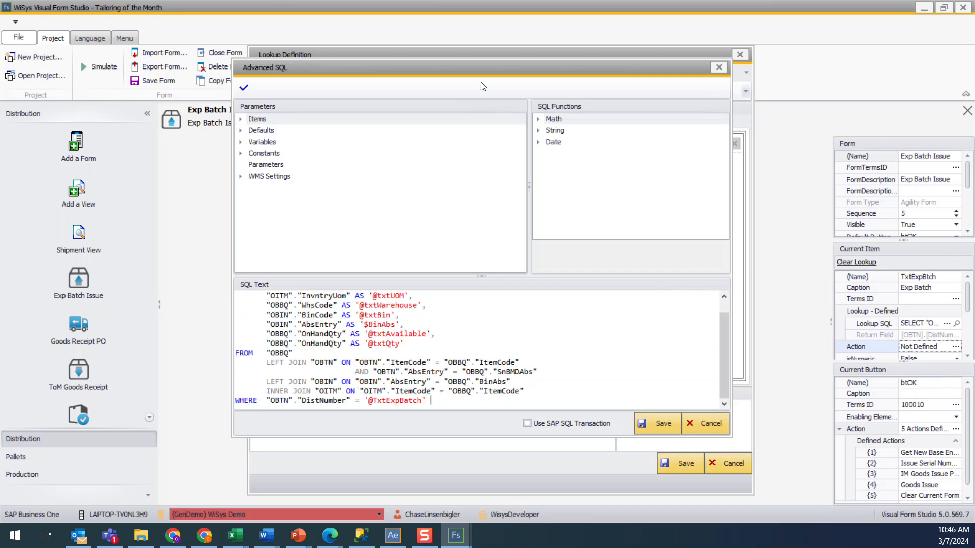
- Review the query's AbsEntry and OnHandQty columns and batch-number WHERE clause, then save it
{"action": "scroll", "coordinate": [419, 359], "scroll_direction": "up", "scroll_amount": 2}
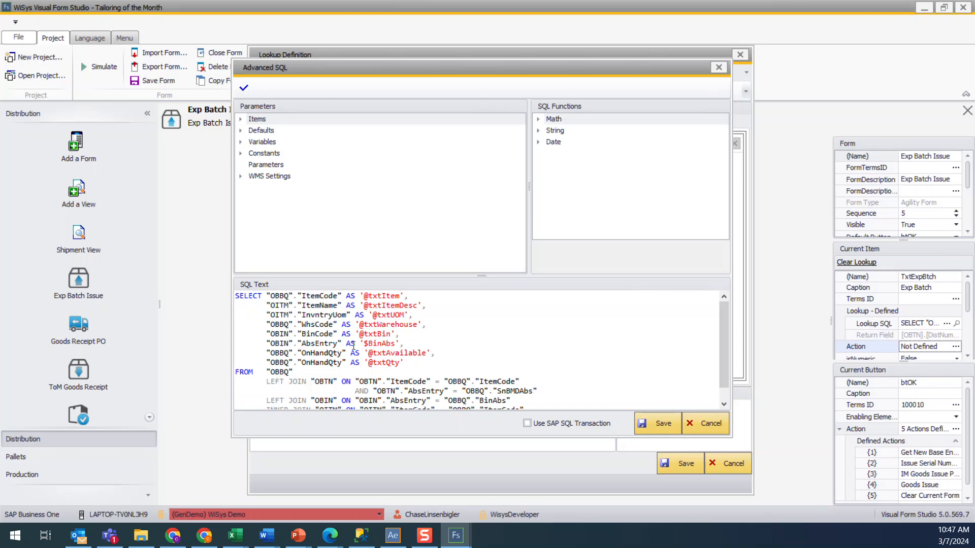
{"action": "left_click_drag", "start_coordinate": [316, 345], "coordinate": [337, 345]}
{"action": "left_click_drag", "start_coordinate": [303, 353], "coordinate": [343, 353]}
{"action": "scroll", "coordinate": [386, 335], "scroll_direction": "down", "scroll_amount": 1}
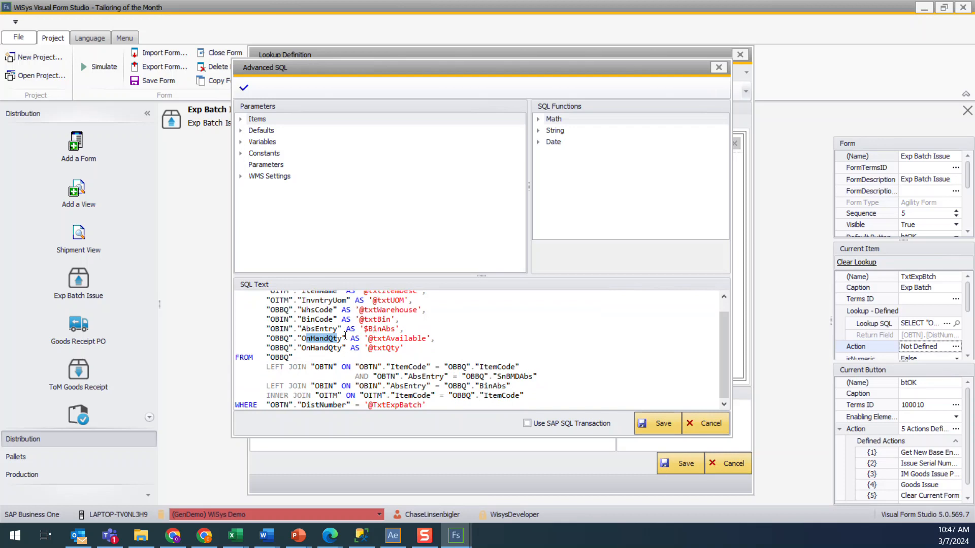
{"action": "left_click_drag", "start_coordinate": [266, 405], "coordinate": [421, 405]}
{"action": "scroll", "coordinate": [318, 319], "scroll_direction": "up", "scroll_amount": 1}
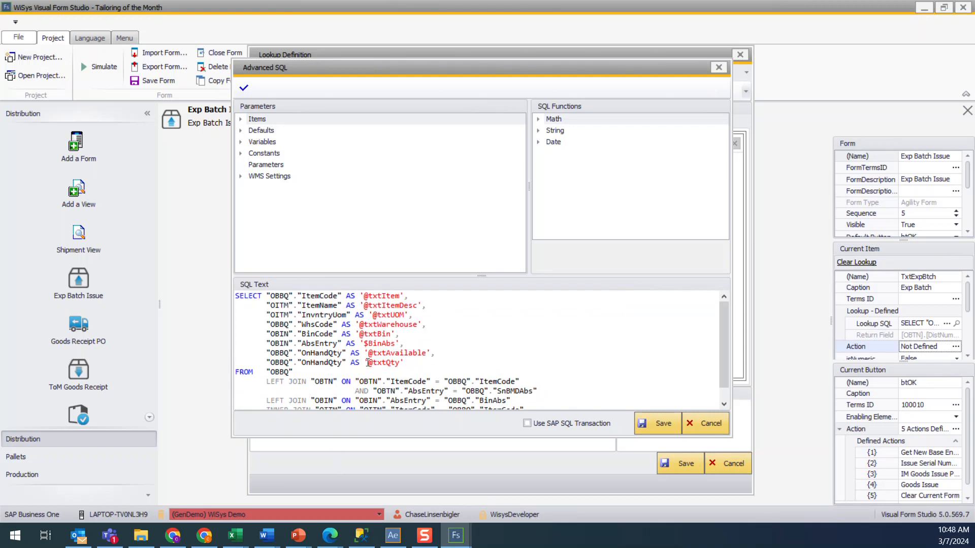
{"action": "scroll", "coordinate": [377, 324], "scroll_direction": "down", "scroll_amount": 1}
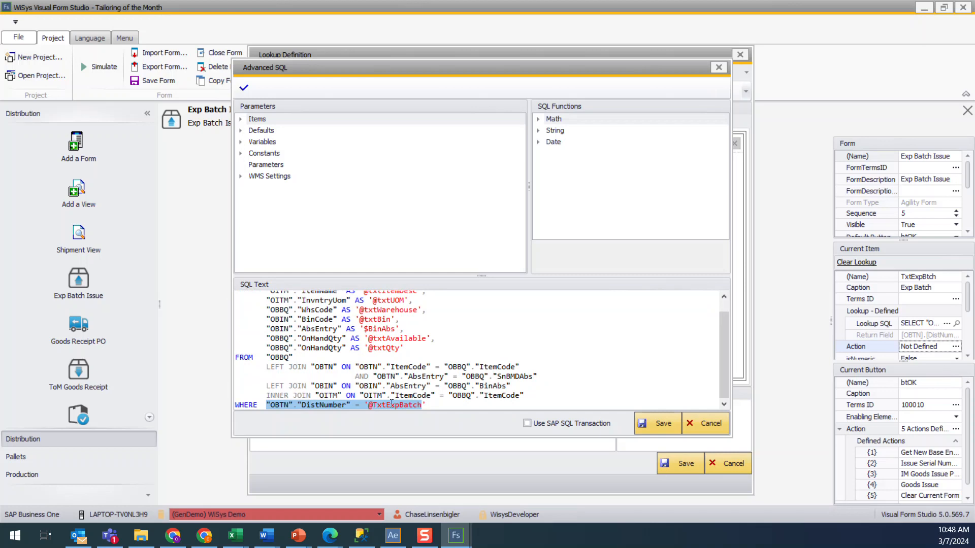
{"action": "scroll", "coordinate": [391, 402], "scroll_direction": "up", "scroll_amount": 1}
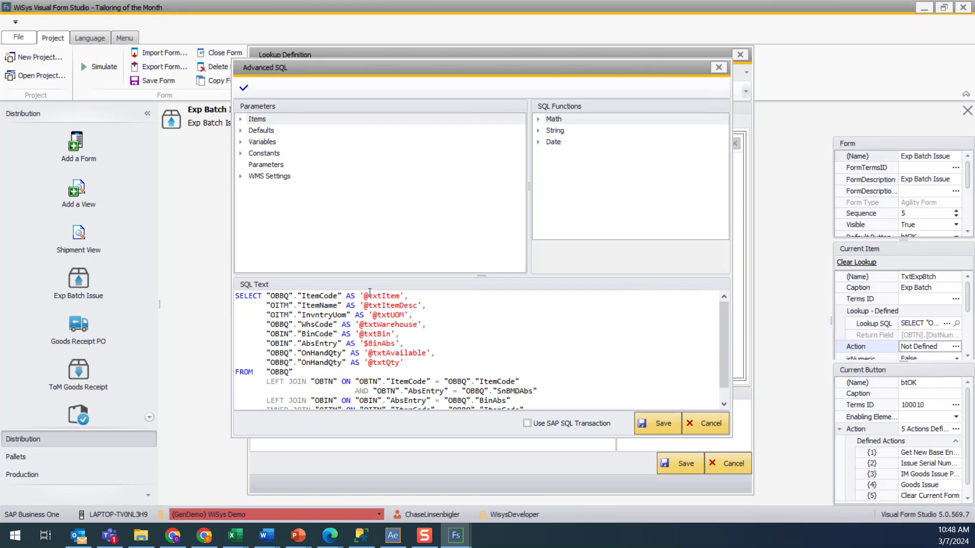
{"action": "scroll", "coordinate": [384, 358], "scroll_direction": "down", "scroll_amount": 1}
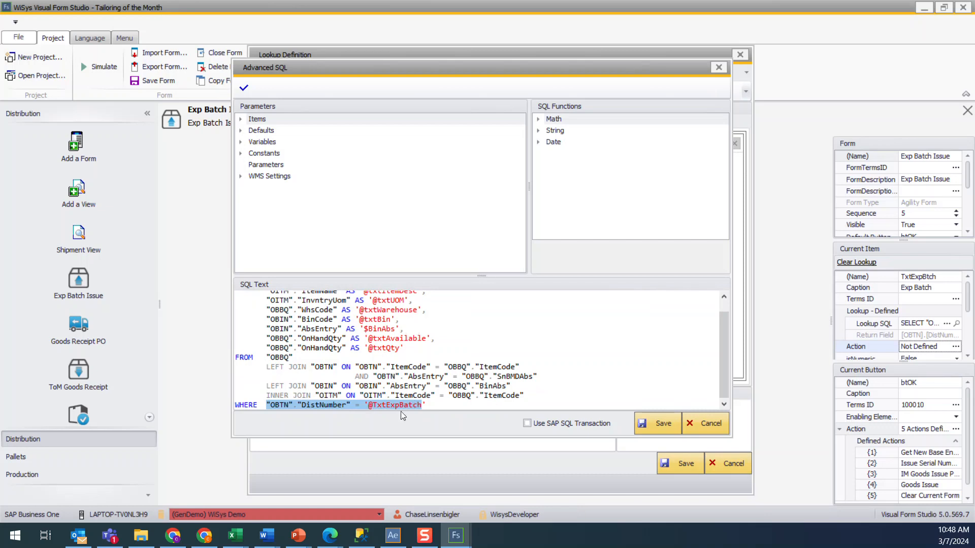
{"action": "left_click", "coordinate": [641, 418]}
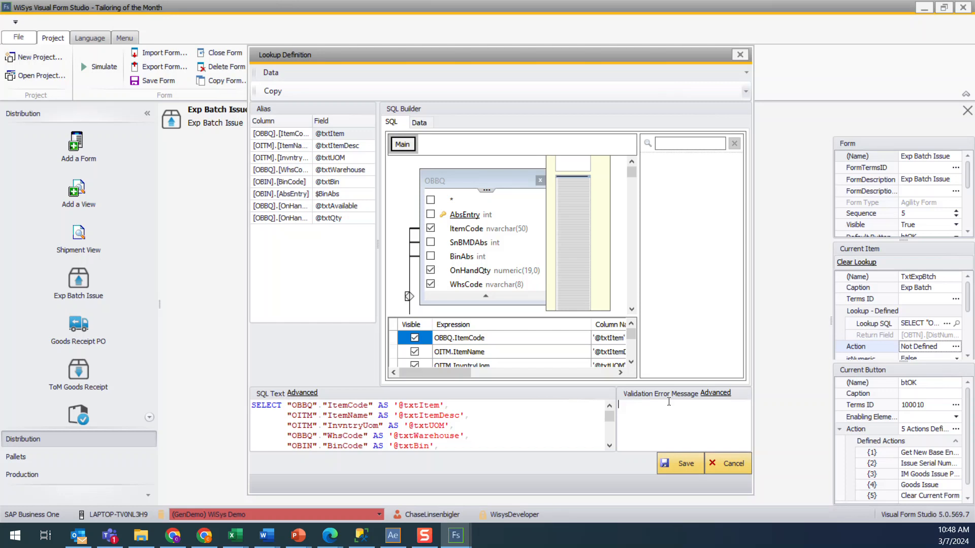
- Set the error message 'Batch Number Does Not Exsist', save the SQL Event, and select it in the action list
{"action": "type", "text": "Batch Number Does Not Exsist"}
{"action": "left_click", "coordinate": [674, 466]}
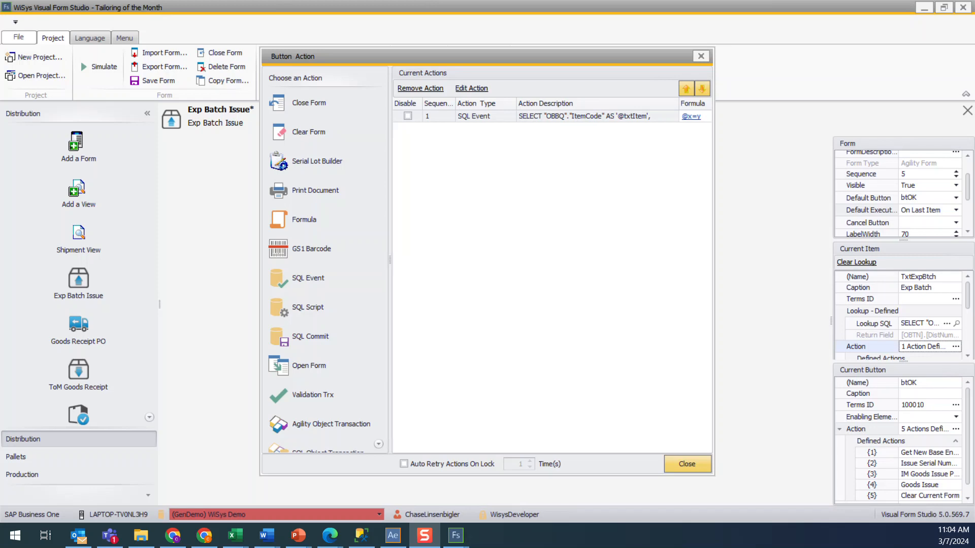
{"action": "left_click", "coordinate": [578, 121]}
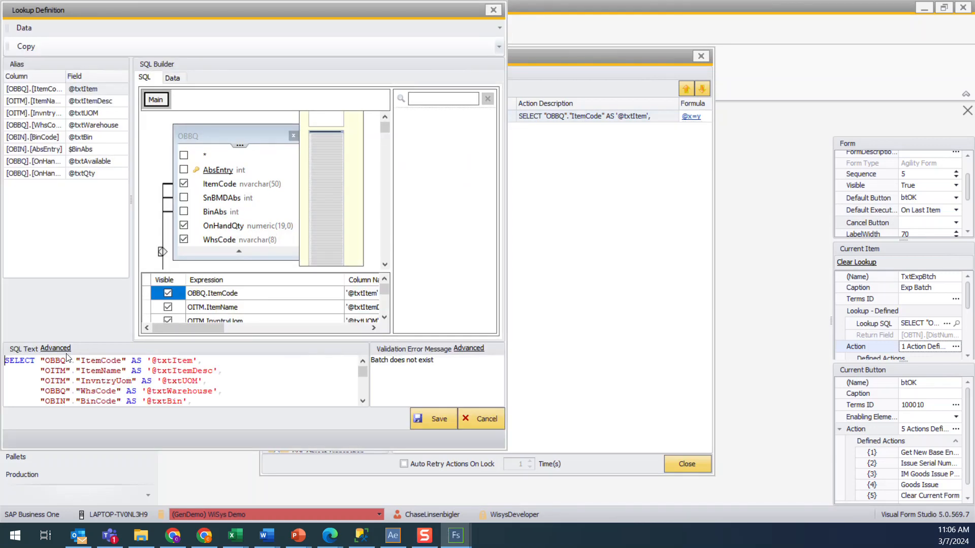
- In the lookup's advanced query editor, append AND with the pasted expiry-date and on-hand stock conditions
{"action": "left_click", "coordinate": [58, 350]}
{"action": "scroll", "coordinate": [233, 308], "scroll_direction": "down", "scroll_amount": 1}
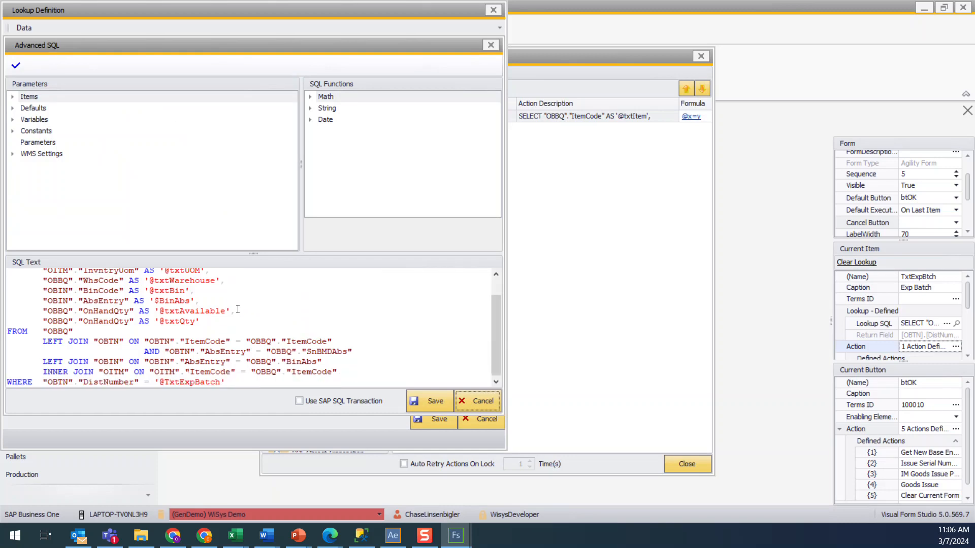
{"action": "left_click", "coordinate": [247, 385]}
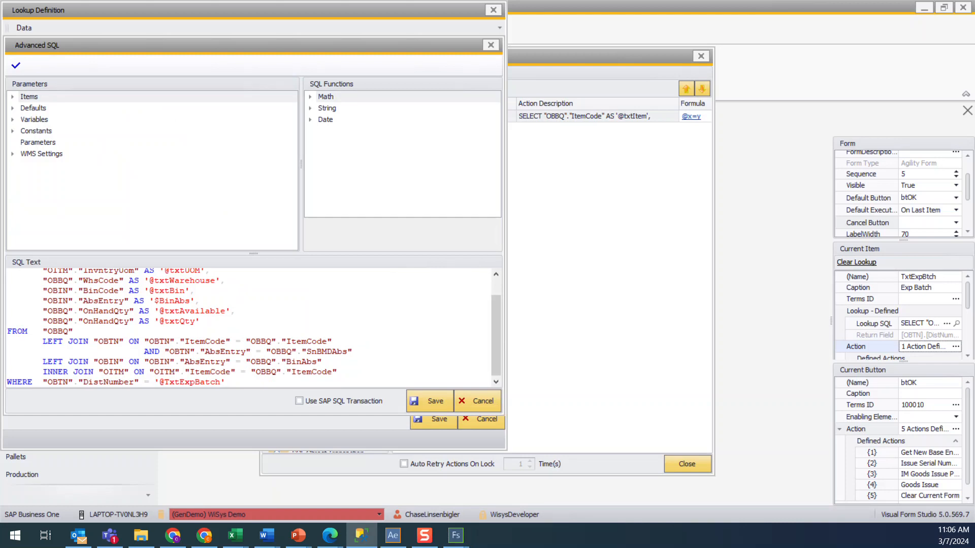
{"action": "left_click", "coordinate": [281, 380]}
{"action": "type", "text": "AND"}
{"action": "type", "text": "\"OBTN\".\"ExpDate\" < (GETDATE () ) AND \"OBBQ\".\"OnHandQty\" > 0"}
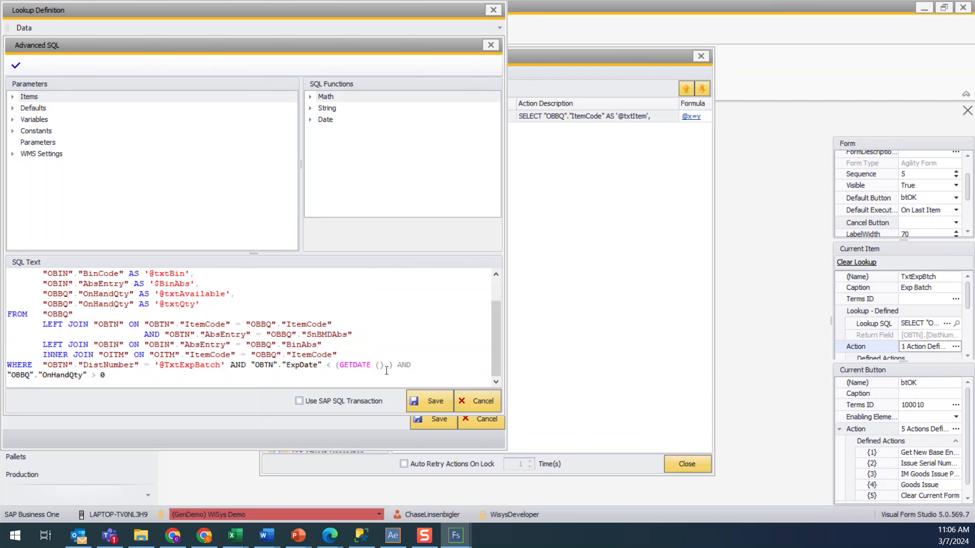
{"action": "left_click", "coordinate": [195, 365]}
{"action": "left_click_drag", "start_coordinate": [201, 365], "coordinate": [205, 366]}
{"action": "double_click", "coordinate": [16, 97]}
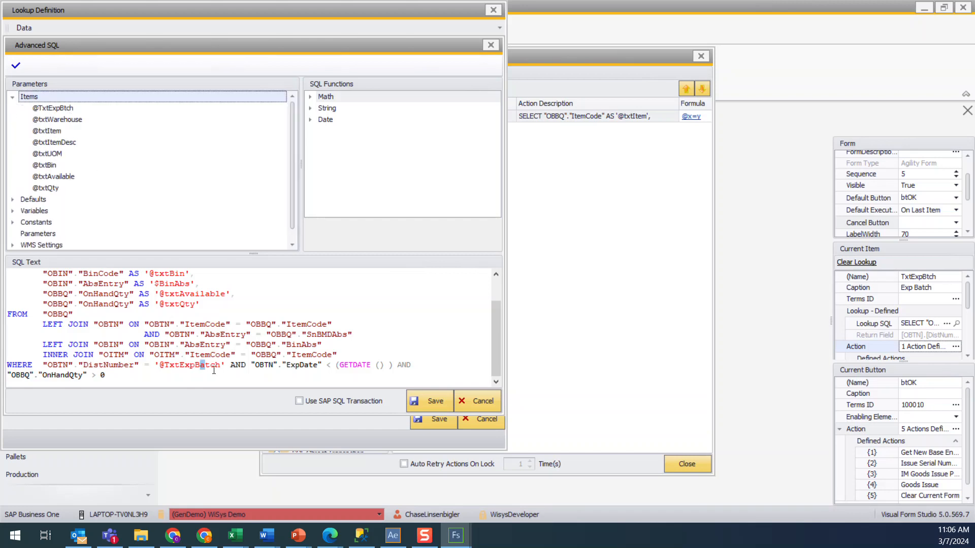
{"action": "left_click_drag", "start_coordinate": [230, 366], "coordinate": [155, 364]}
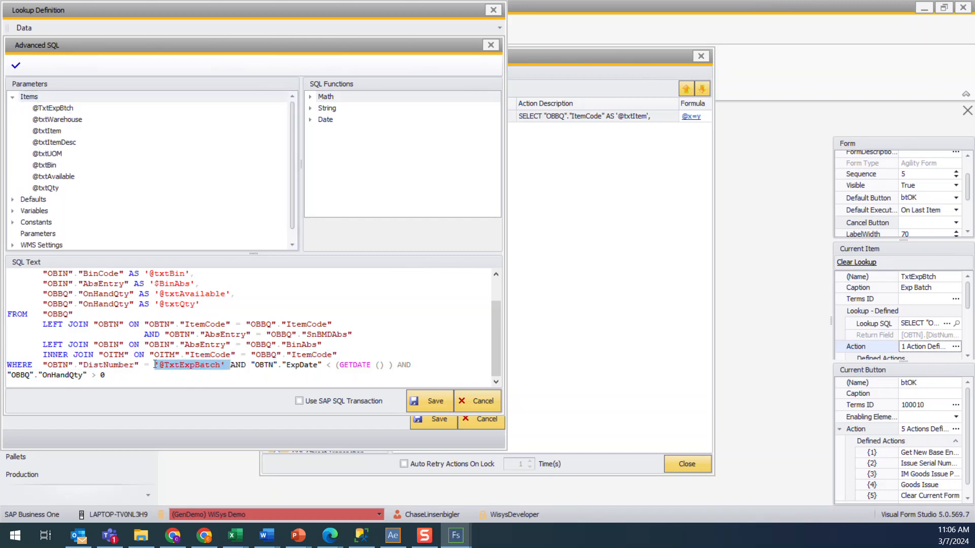
{"action": "key", "text": "Delete"}
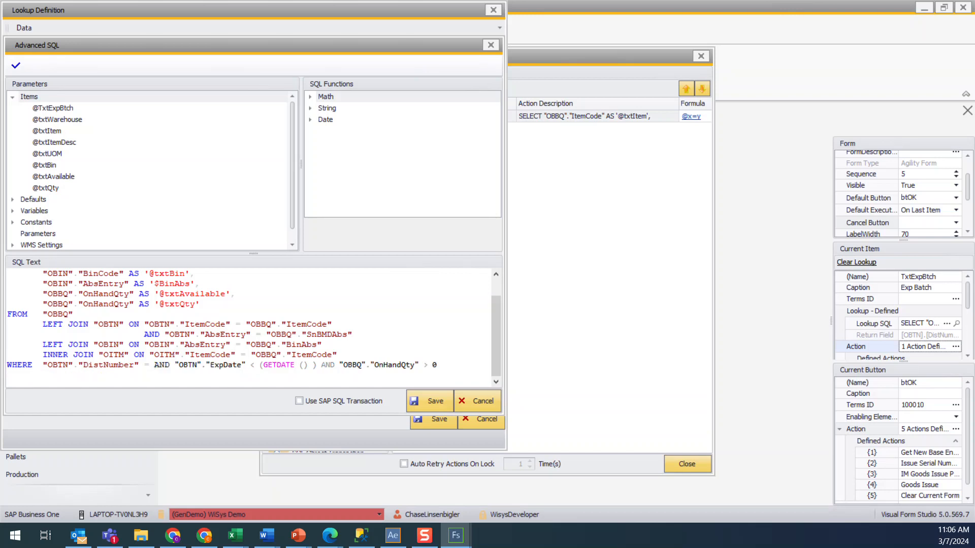
{"action": "double_click", "coordinate": [53, 109]}
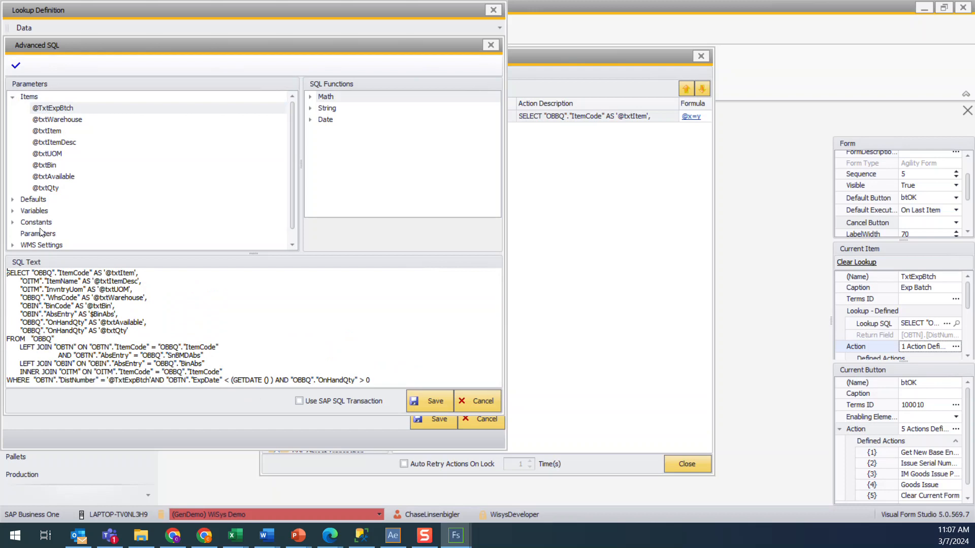
{"action": "left_click", "coordinate": [16, 67]}
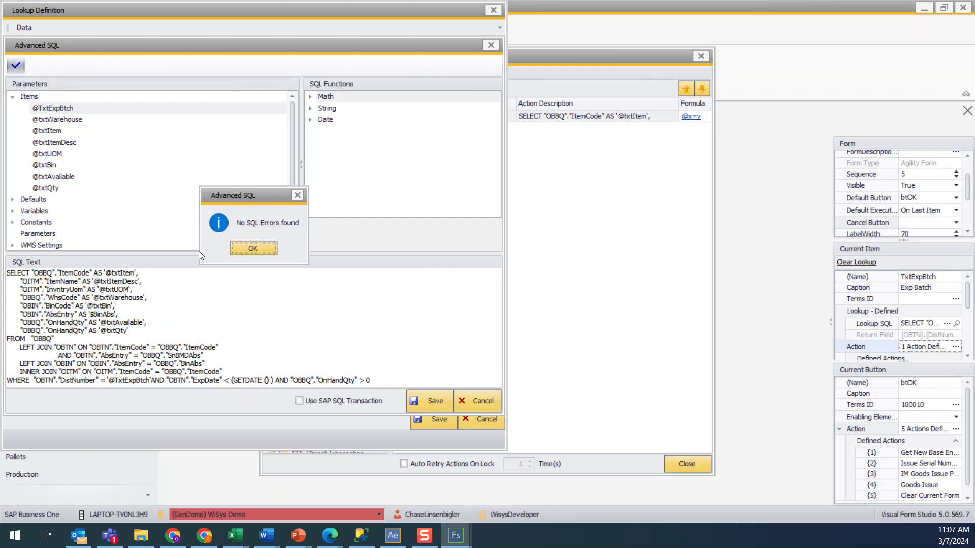
{"action": "left_click", "coordinate": [253, 248]}
- Save the query and the expired-batch Lookup Definition, then close the Button Action dialog
{"action": "scroll", "coordinate": [218, 364], "scroll_direction": "down", "scroll_amount": 2}
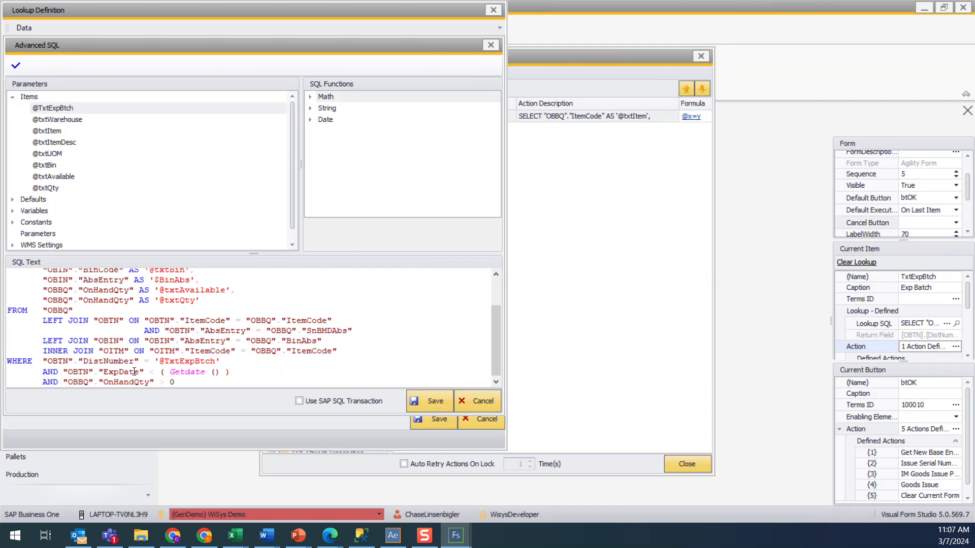
{"action": "left_click", "coordinate": [414, 403]}
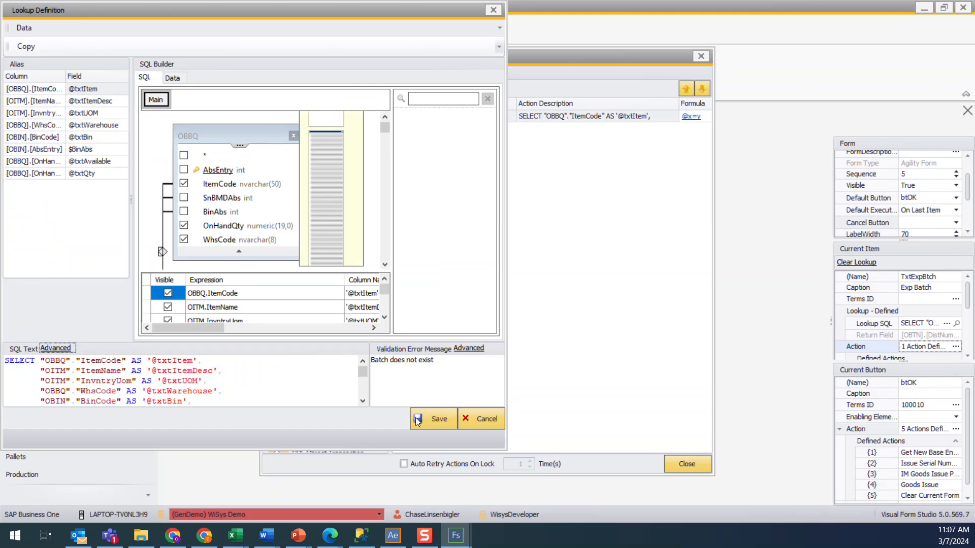
{"action": "left_click", "coordinate": [422, 419]}
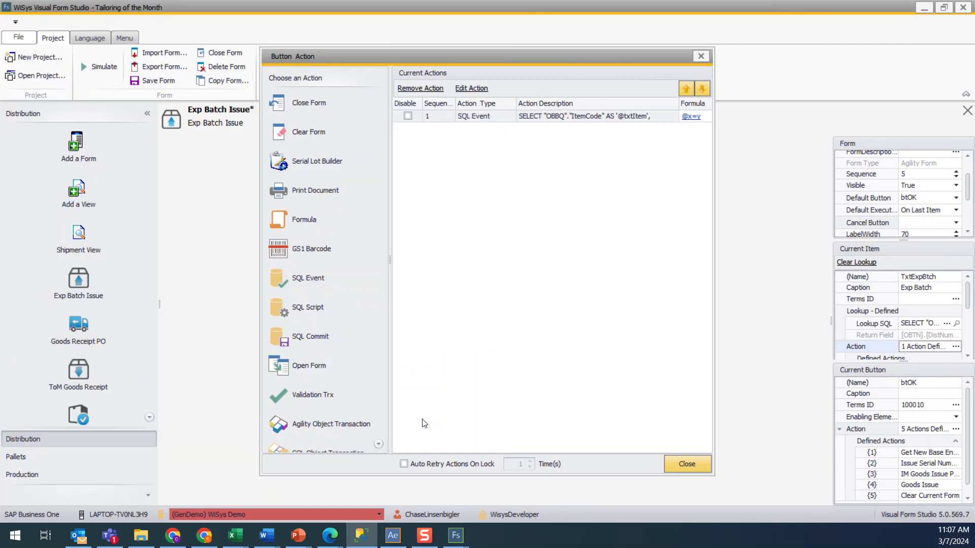
{"action": "left_click", "coordinate": [687, 464]}
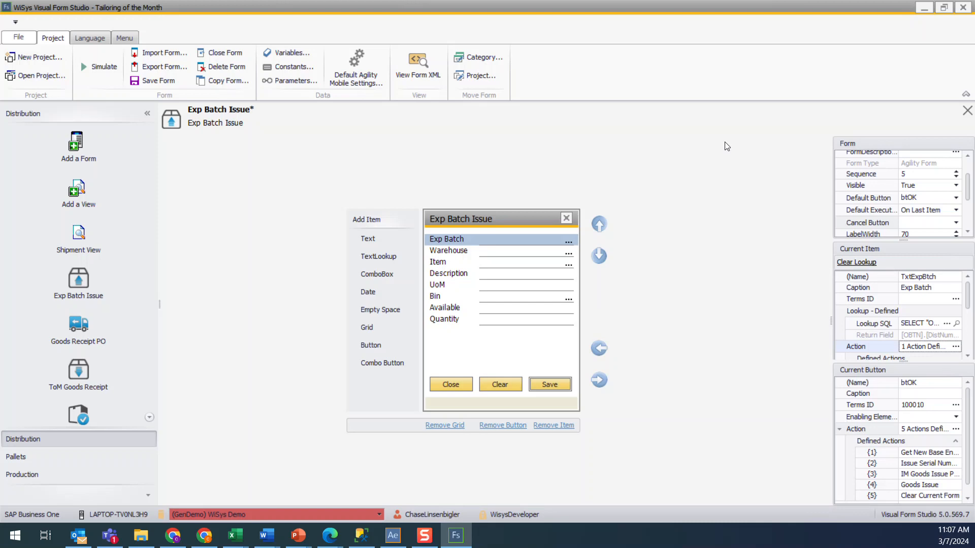
- Set the Exp Batch Issue form's Default Execute to After Last Item and save the form
{"action": "left_click", "coordinate": [501, 323]}
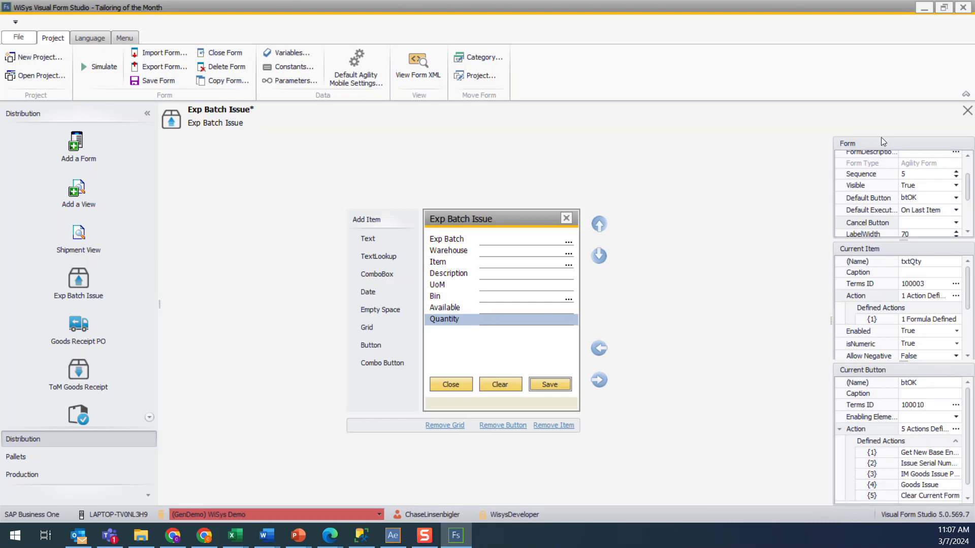
{"action": "scroll", "coordinate": [879, 155], "scroll_direction": "up", "scroll_amount": 1}
{"action": "scroll", "coordinate": [909, 191], "scroll_direction": "down", "scroll_amount": 3}
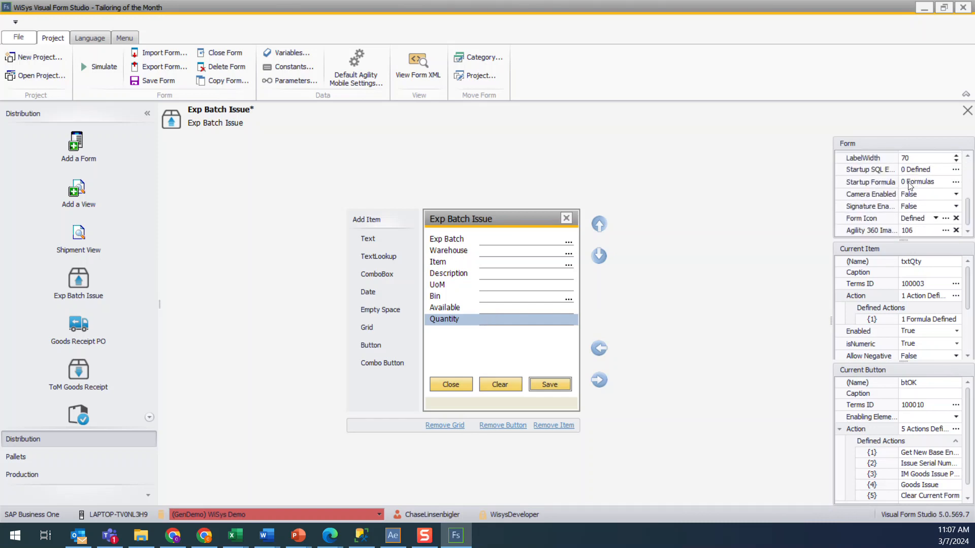
{"action": "scroll", "coordinate": [912, 195], "scroll_direction": "up", "scroll_amount": 2}
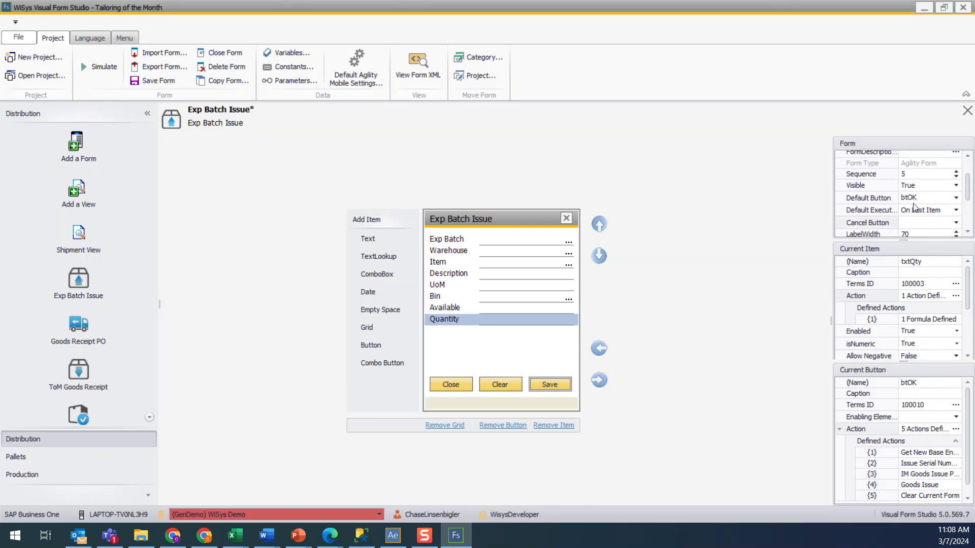
{"action": "left_click", "coordinate": [919, 213]}
{"action": "left_click", "coordinate": [916, 230]}
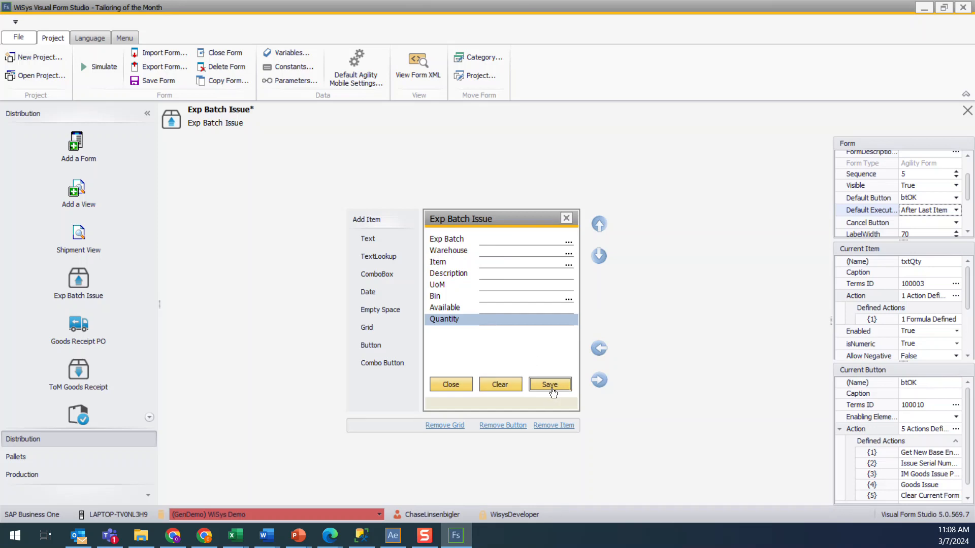
{"action": "key", "text": "ctrl+s"}
{"action": "scroll", "coordinate": [880, 352], "scroll_direction": "down", "scroll_amount": 2}
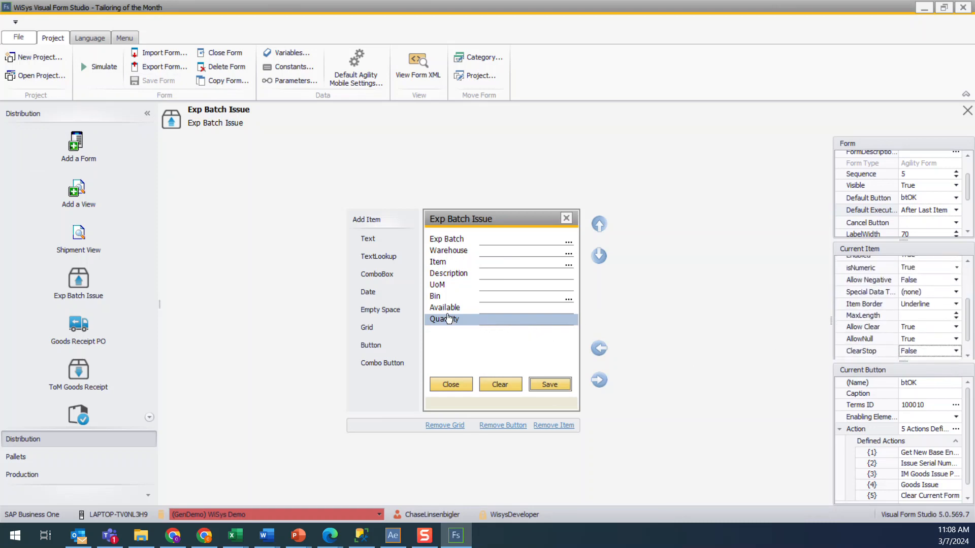
- Set the Quantity field's ClearStop property to True and save the form
{"action": "left_click", "coordinate": [470, 254]}
{"action": "left_click", "coordinate": [468, 321]}
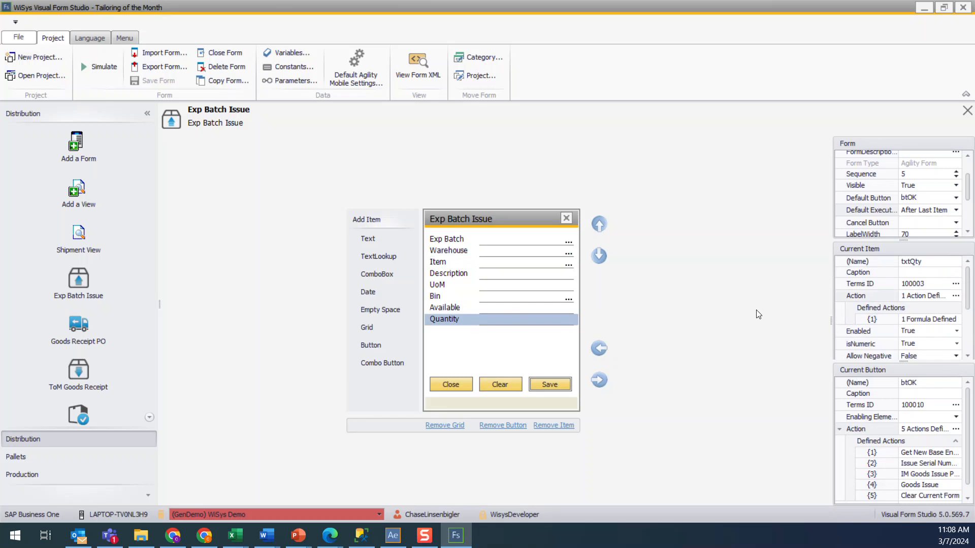
{"action": "scroll", "coordinate": [930, 334], "scroll_direction": "down", "scroll_amount": 3}
{"action": "scroll", "coordinate": [930, 334], "scroll_direction": "down", "scroll_amount": 2}
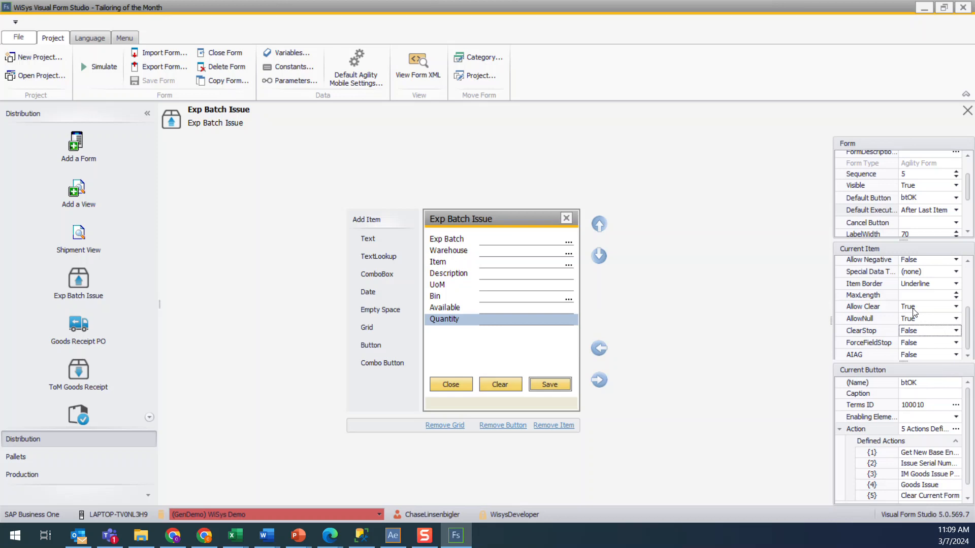
{"action": "left_click", "coordinate": [950, 330]}
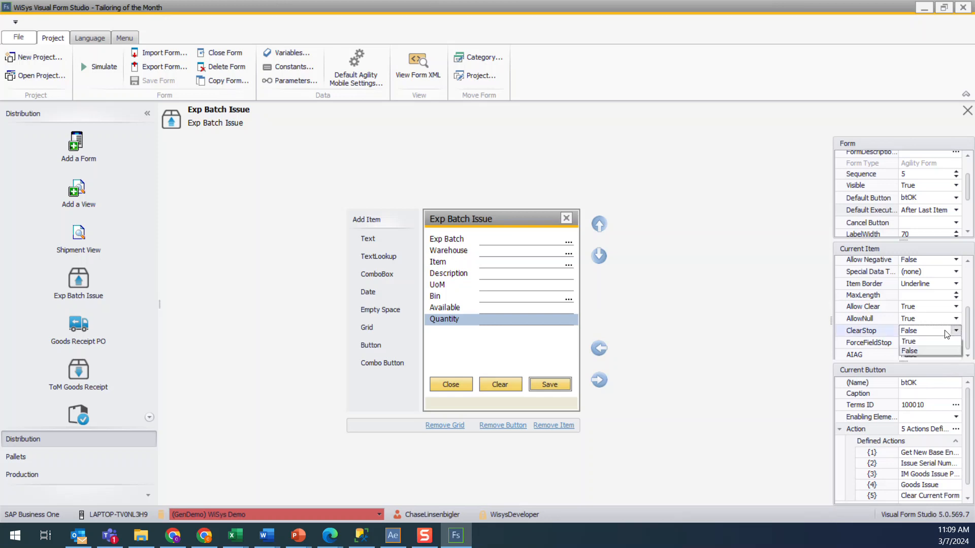
{"action": "left_click", "coordinate": [936, 341]}
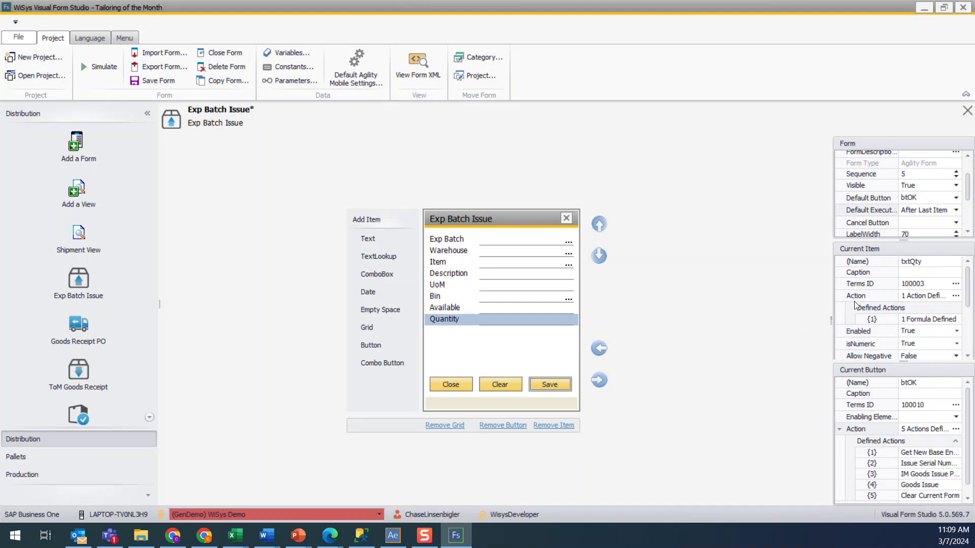
{"action": "scroll", "coordinate": [942, 279], "scroll_direction": "down", "scroll_amount": 4}
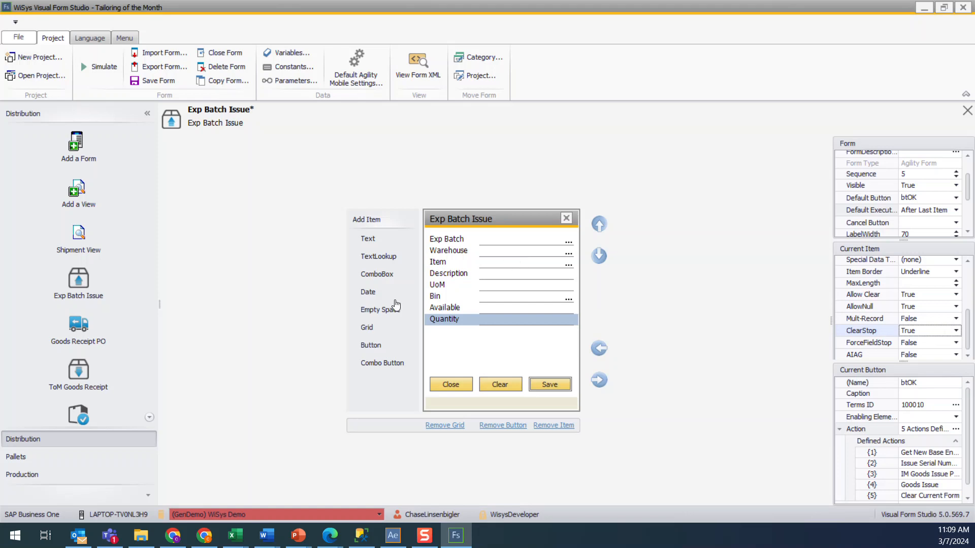
{"action": "left_click", "coordinate": [136, 81]}
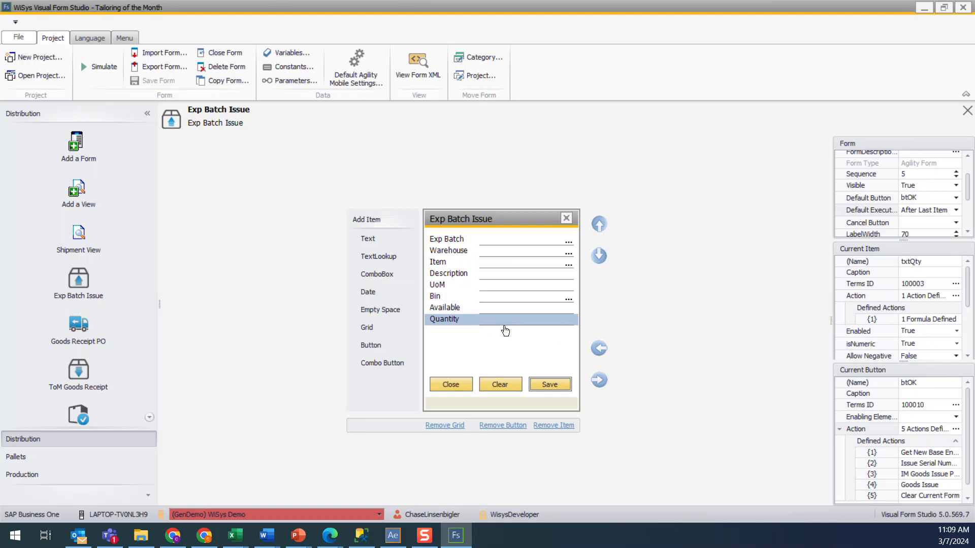
- In the simulator, fill the form from FMSPRODA's expired batch B190603B and clear the Quantity field
{"action": "left_click", "coordinate": [103, 73]}
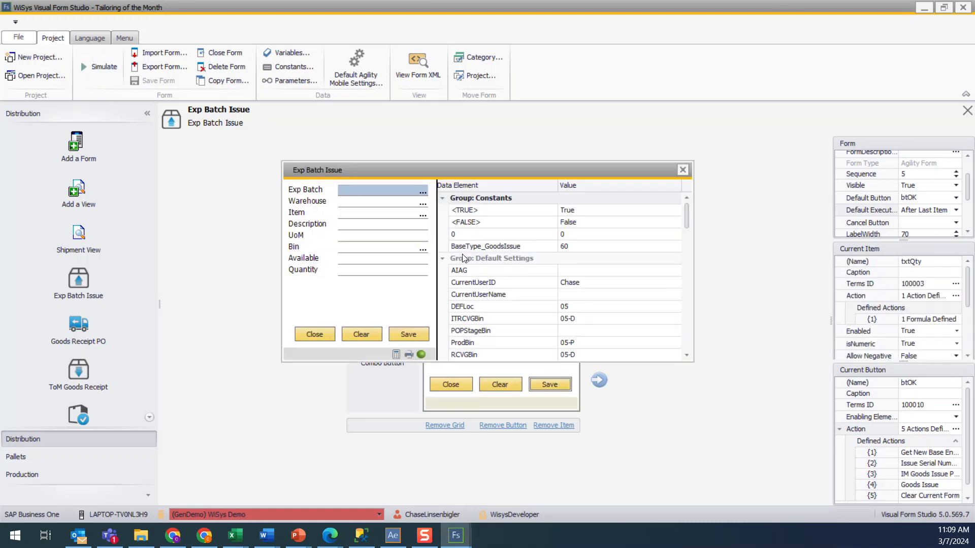
{"action": "left_click", "coordinate": [422, 193]}
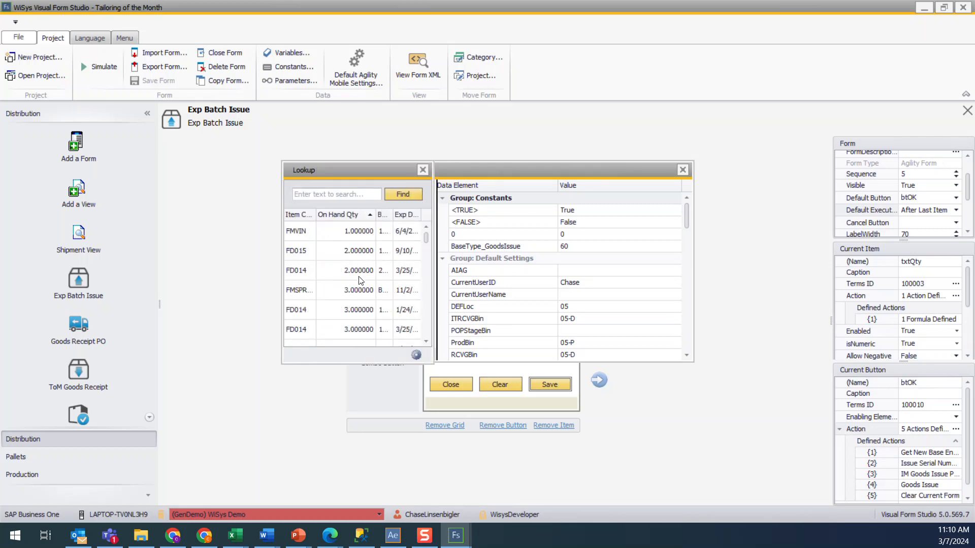
{"action": "left_click_drag", "start_coordinate": [316, 215], "coordinate": [330, 215]}
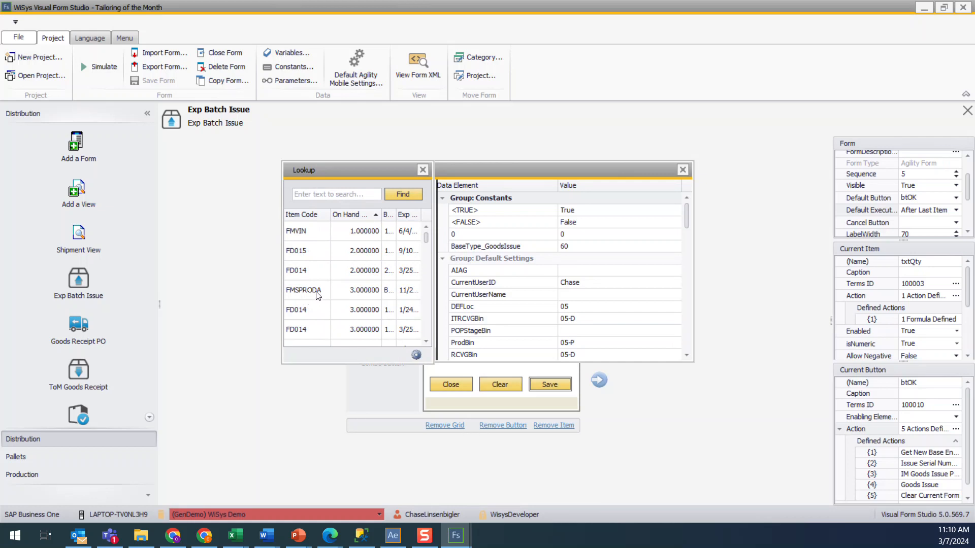
{"action": "left_click", "coordinate": [345, 287]}
{"action": "double_click", "coordinate": [347, 290]}
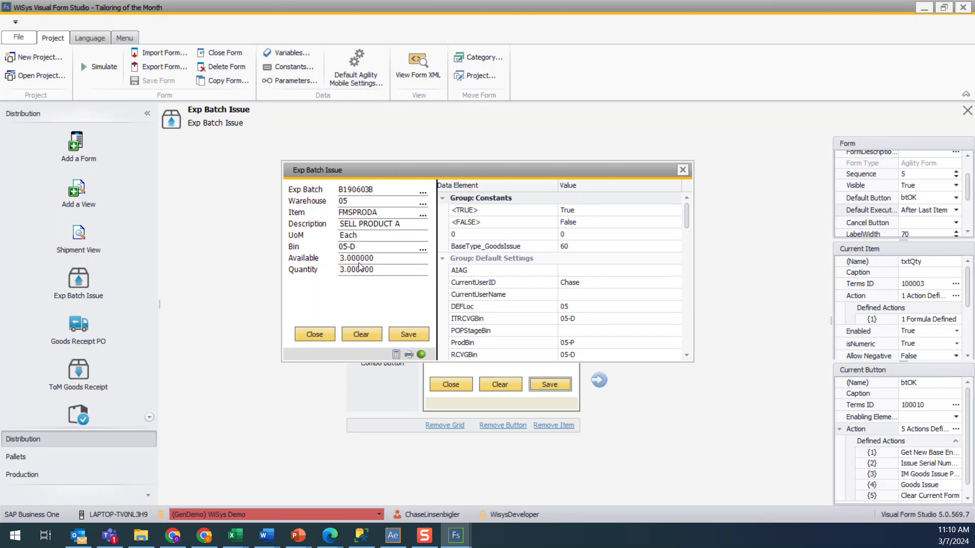
{"action": "left_click", "coordinate": [361, 334]}
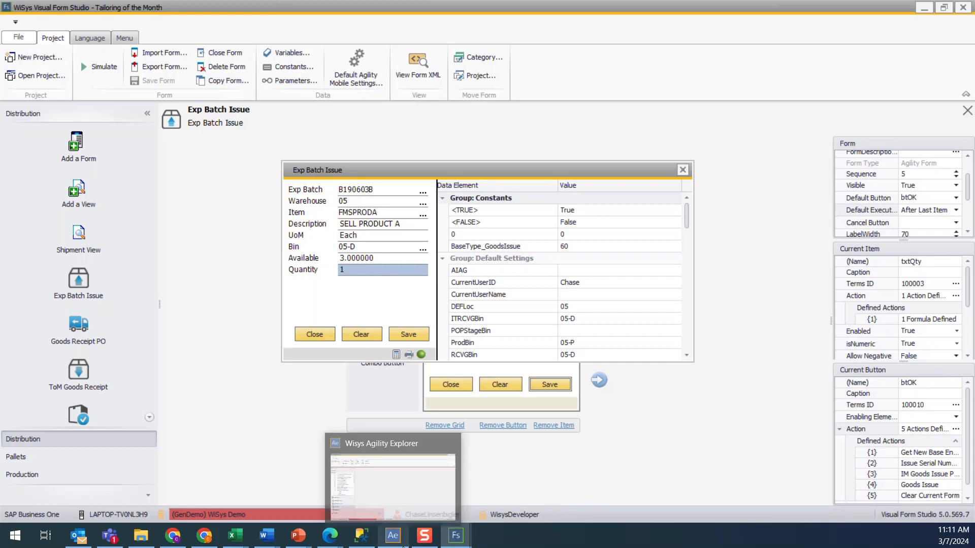
{"action": "left_click", "coordinate": [404, 544]}
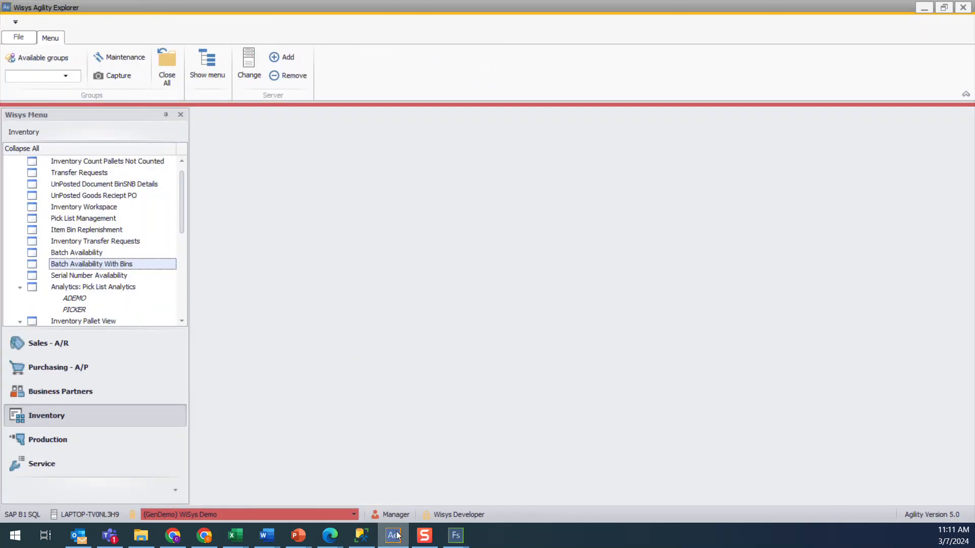
- Open Batch Availability With Bins filtered on 'b1906', showing B190603B with 3.00 in bin 05-D
{"action": "double_click", "coordinate": [89, 263]}
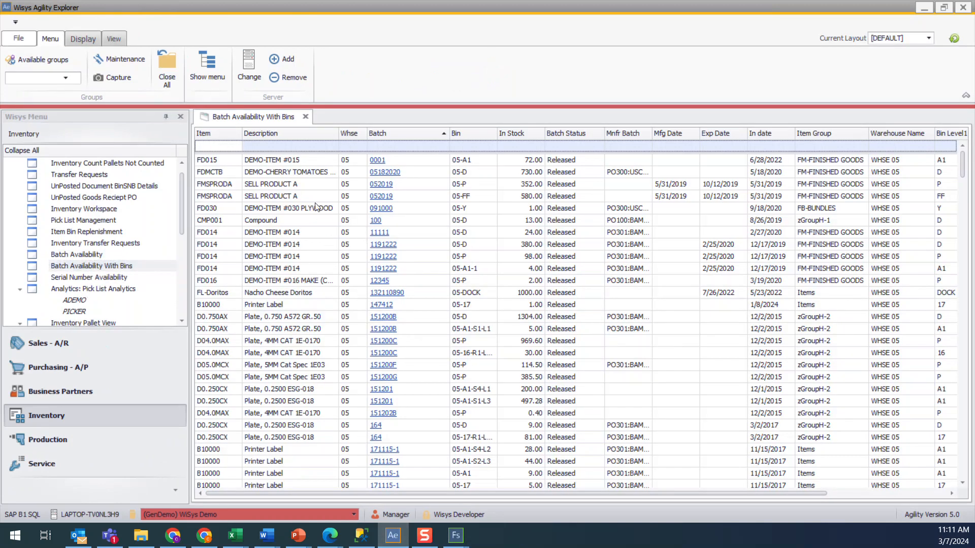
{"action": "mouse_move", "coordinate": [467, 541]}
{"action": "mouse_move", "coordinate": [552, 473]}
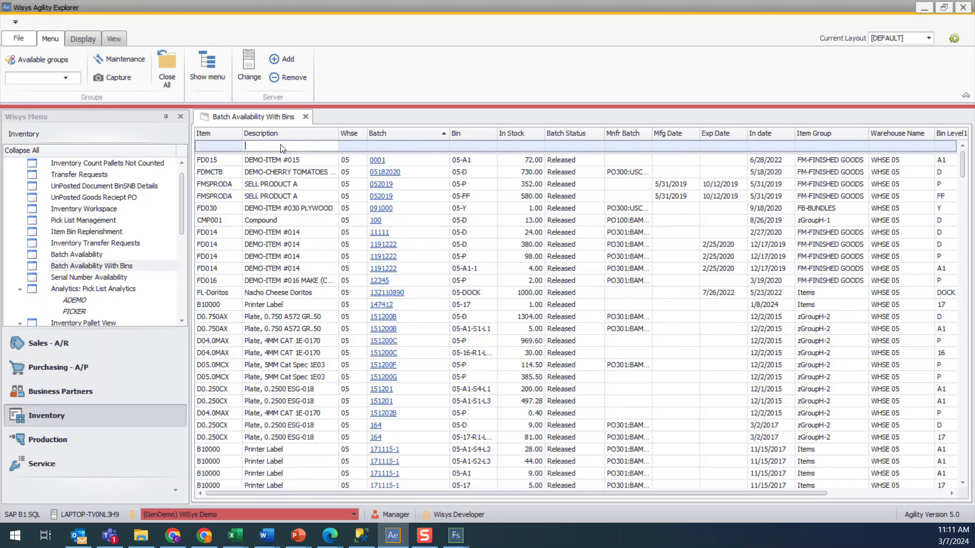
{"action": "left_click", "coordinate": [283, 147]}
{"action": "left_click", "coordinate": [411, 147]}
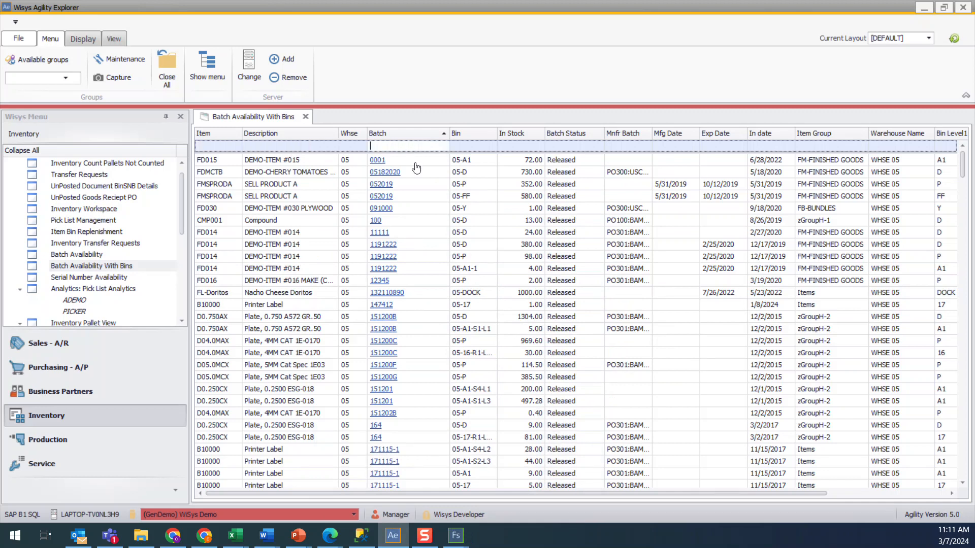
{"action": "type", "text": "b1906"}
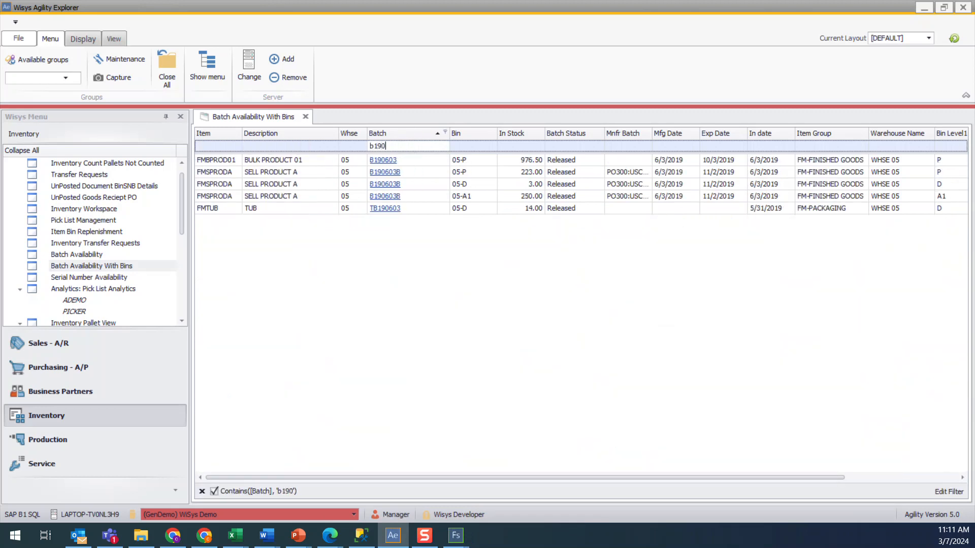
{"action": "left_click", "coordinate": [420, 171]}
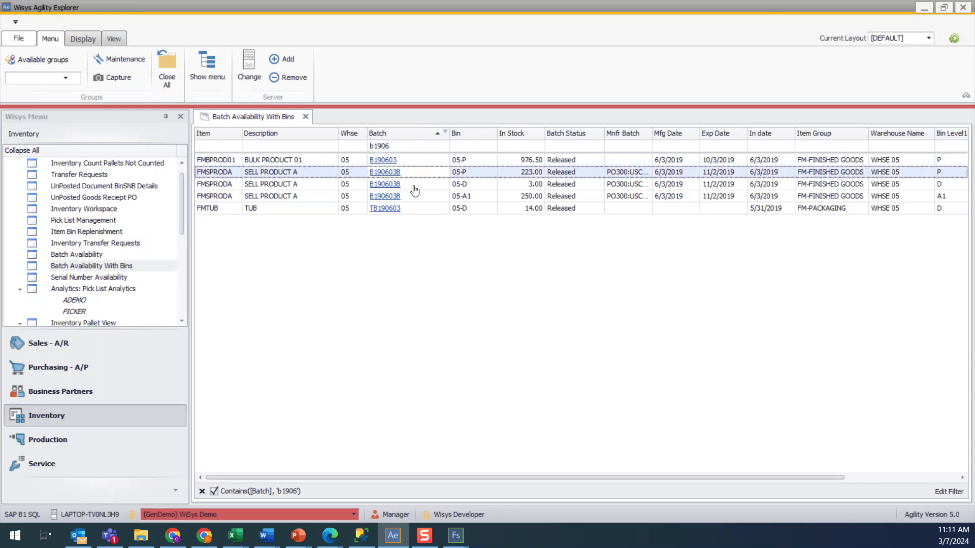
{"action": "left_click", "coordinate": [414, 185]}
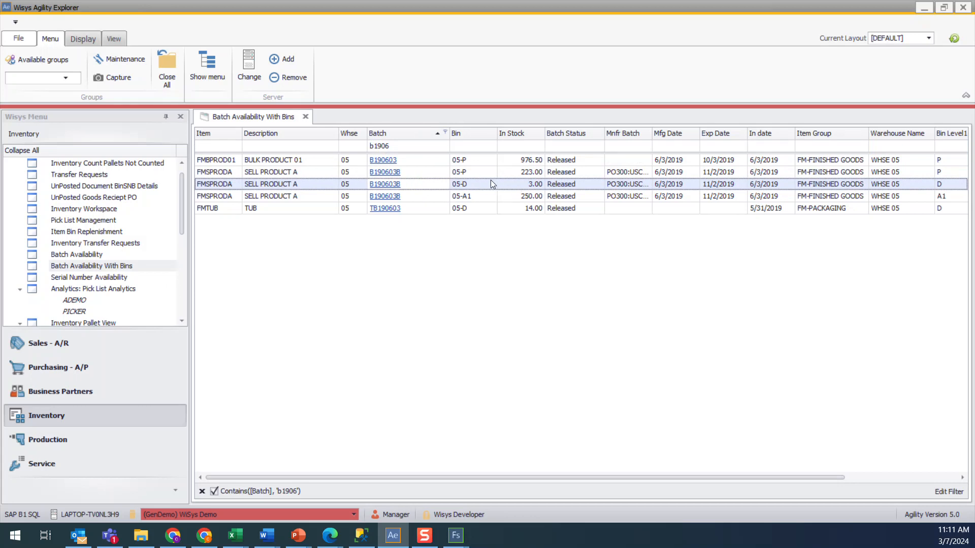
{"action": "left_click_drag", "start_coordinate": [450, 133], "coordinate": [458, 133]}
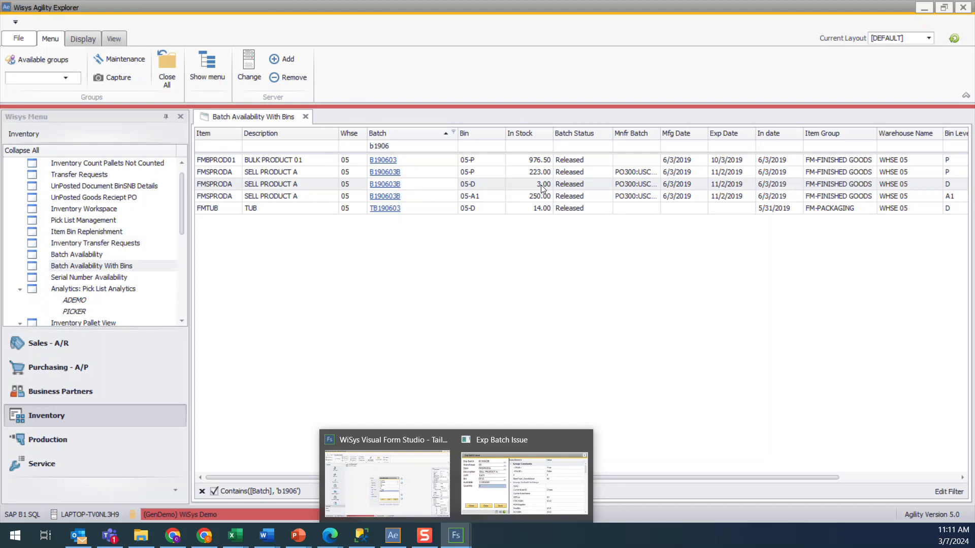
- Save the issue of 1 from B190603B, close the label print preview, and clear the form
{"action": "left_click", "coordinate": [487, 499]}
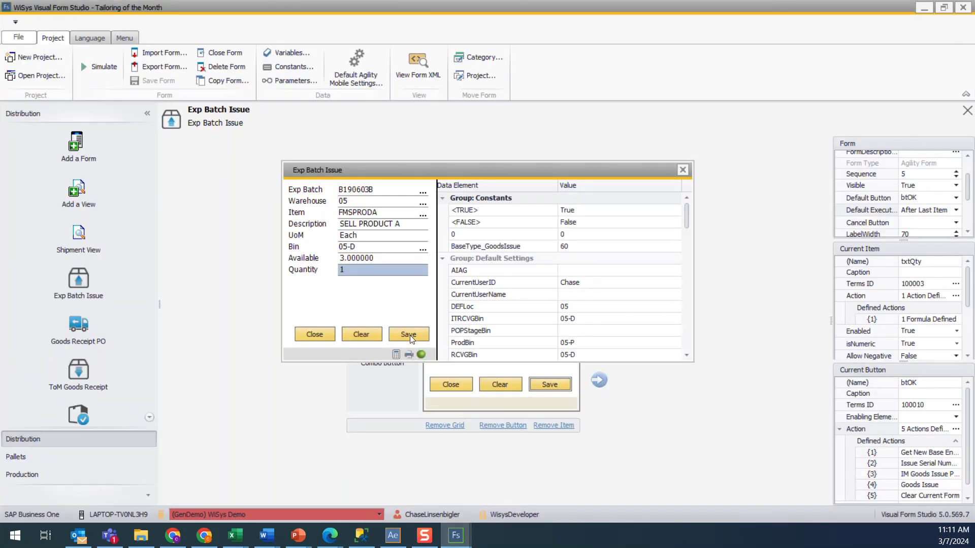
{"action": "left_click", "coordinate": [423, 252]}
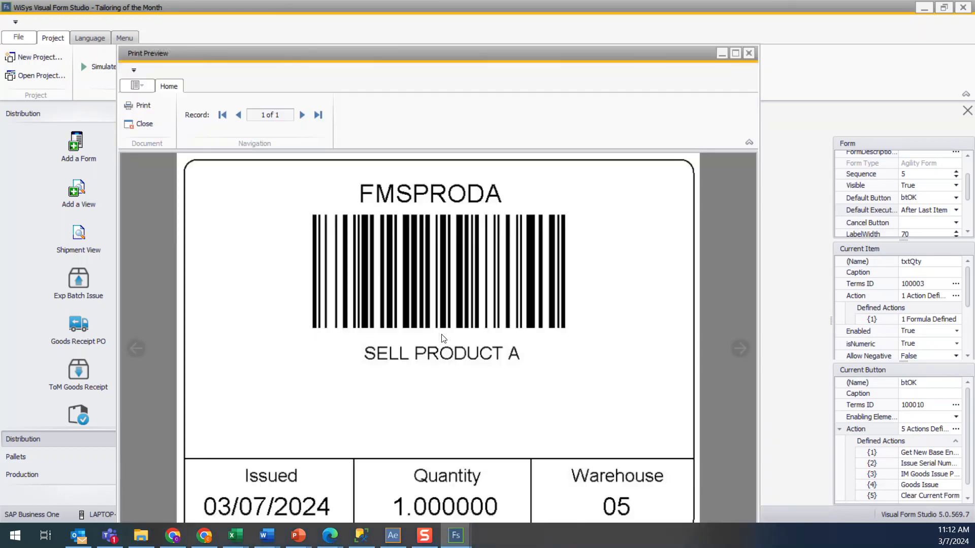
{"action": "left_click", "coordinate": [749, 53]}
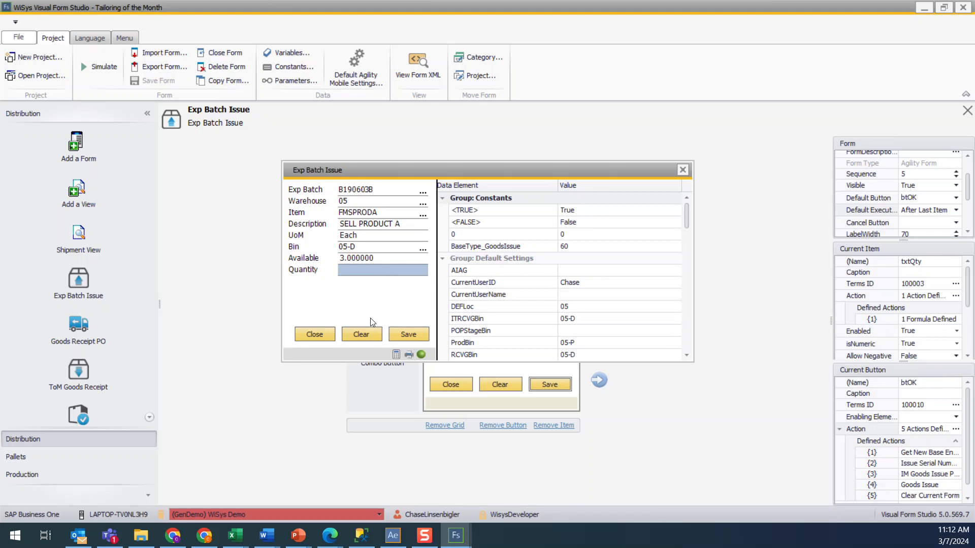
{"action": "left_click", "coordinate": [354, 336]}
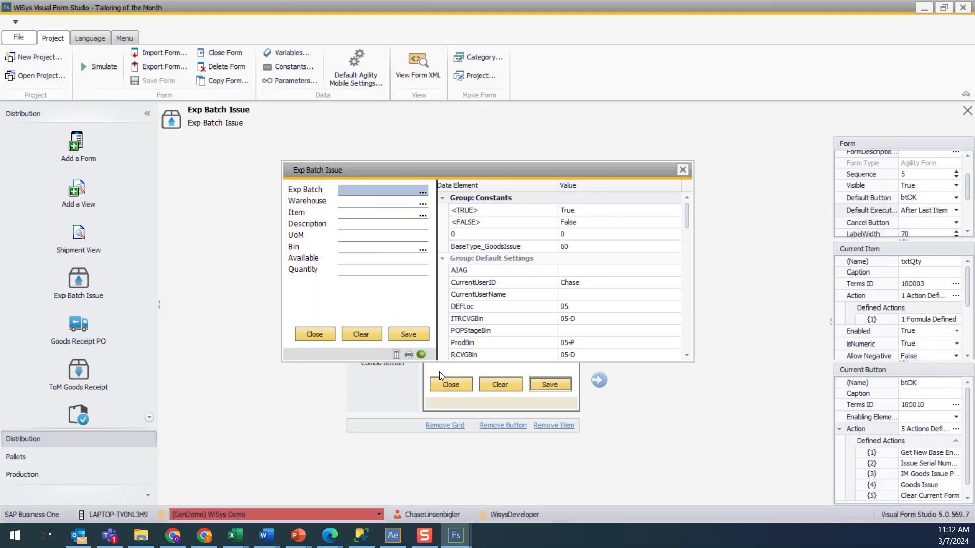
{"action": "mouse_move", "coordinate": [455, 536]}
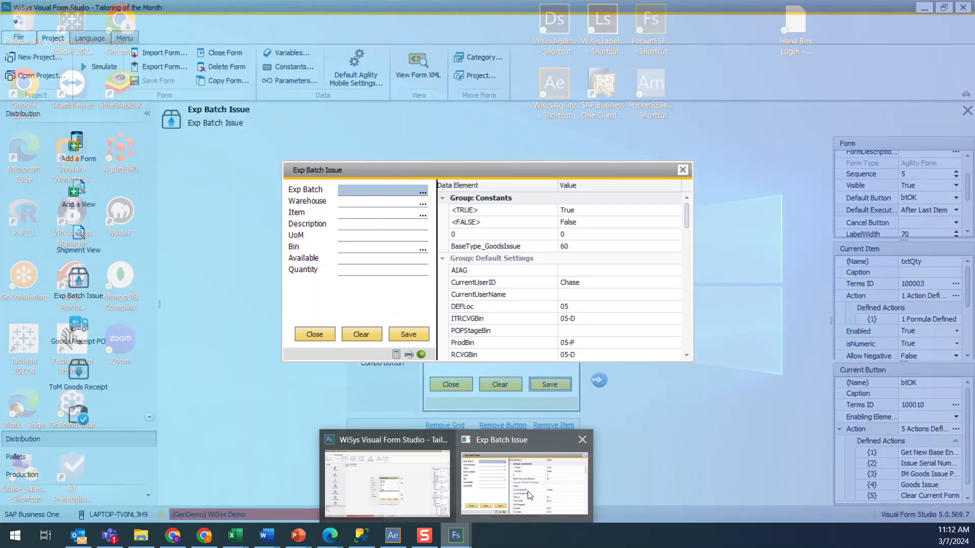
{"action": "left_click", "coordinate": [391, 537]}
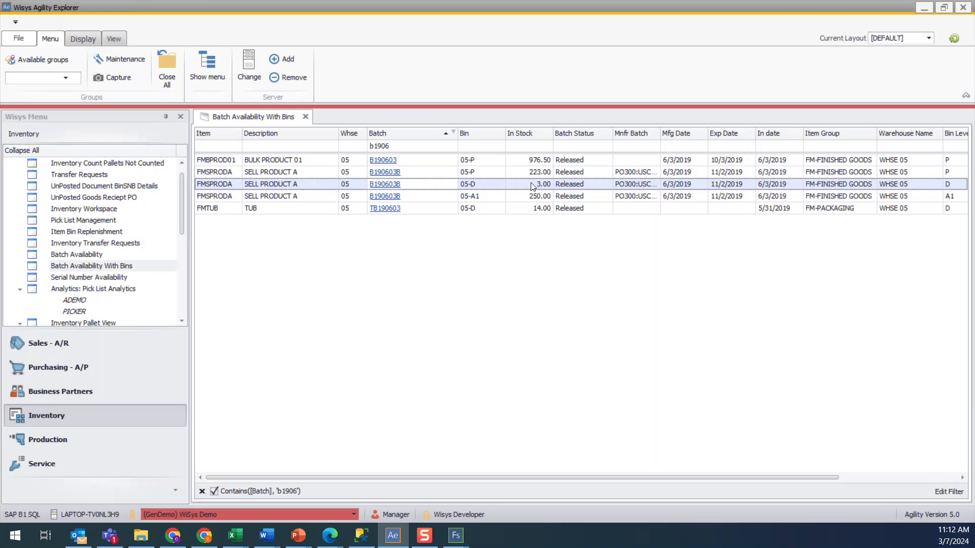
{"action": "left_click", "coordinate": [954, 40]}
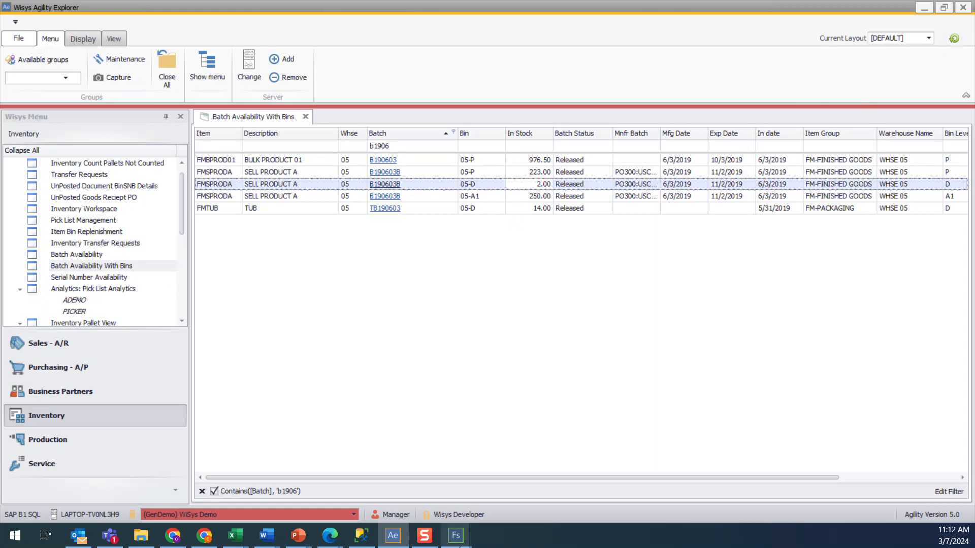
{"action": "mouse_move", "coordinate": [456, 535]}
{"action": "left_click", "coordinate": [513, 491]}
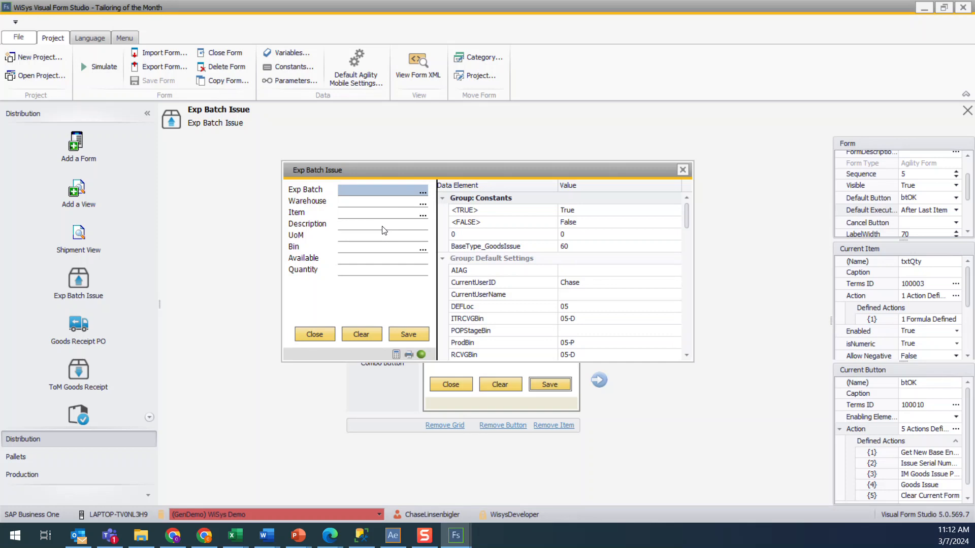
{"action": "type", "text": "9856146494LJK"}
{"action": "key", "text": "Return"}
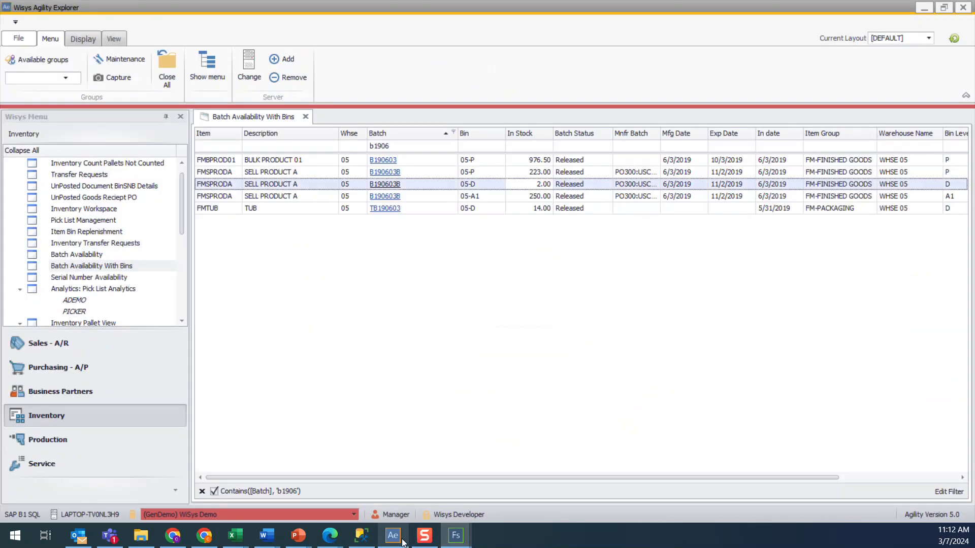
{"action": "left_click", "coordinate": [401, 540]}
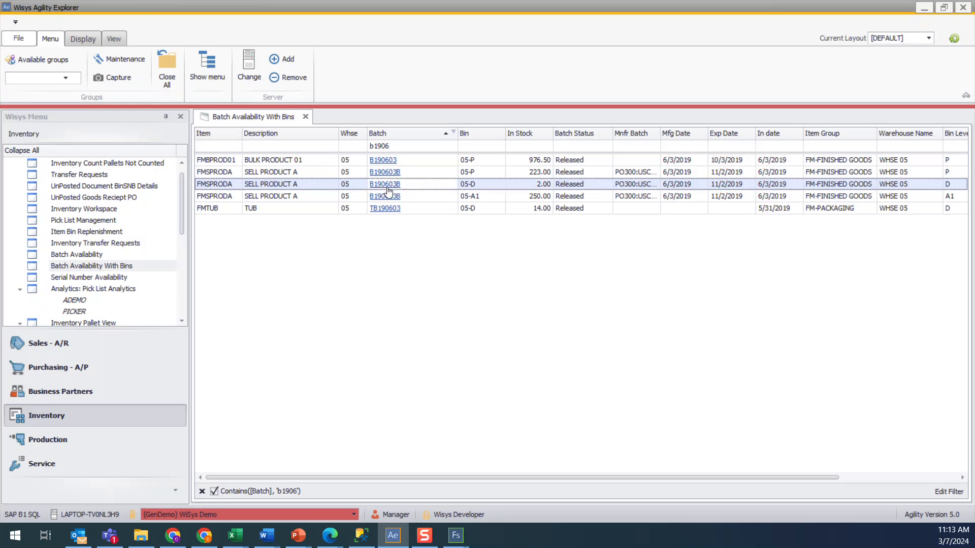
{"action": "left_click", "coordinate": [455, 535]}
{"action": "left_click", "coordinate": [517, 503]}
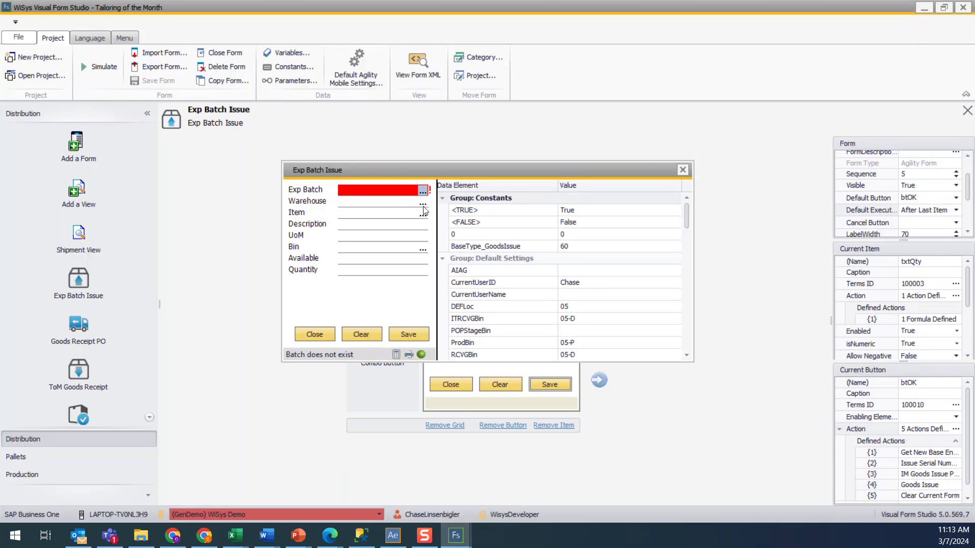
- Pick the 2-unit B190603B row from the lookup, save the issue, and print its label
{"action": "left_click", "coordinate": [423, 190]}
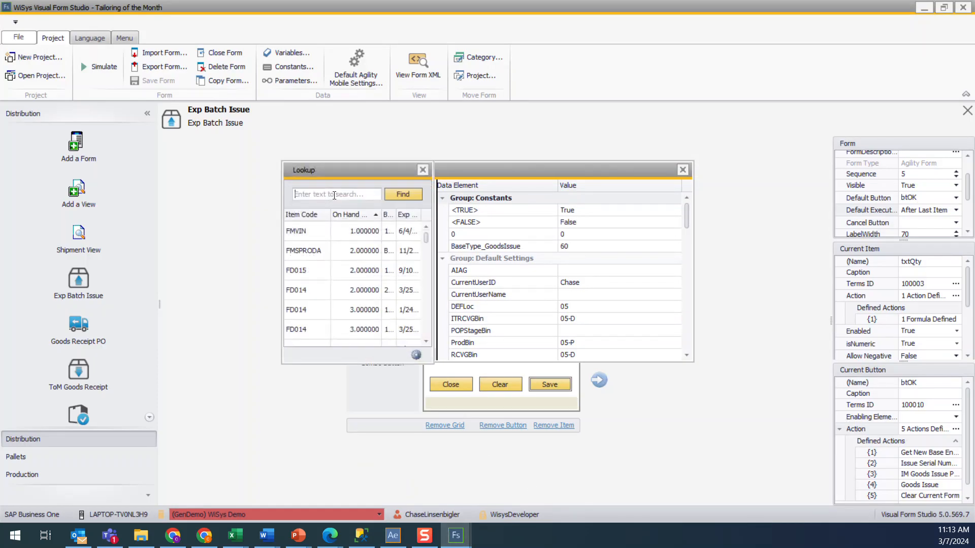
{"action": "left_click", "coordinate": [334, 194]}
{"action": "type", "text": "b19060"}
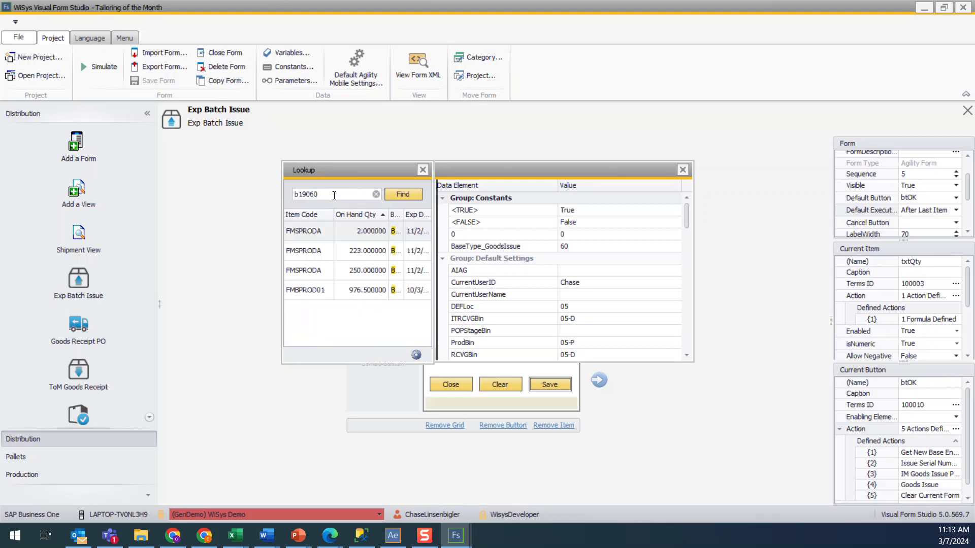
{"action": "type", "text": "3B"}
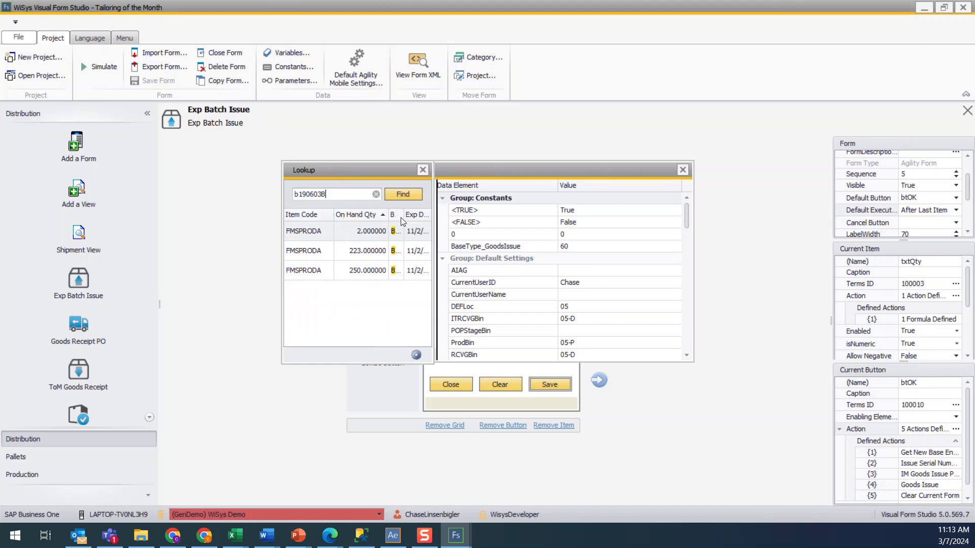
{"action": "mouse_move", "coordinate": [388, 214]}
{"action": "left_mouse_down"}
{"action": "mouse_move", "coordinate": [355, 214]}
{"action": "mouse_move", "coordinate": [375, 213]}
{"action": "left_mouse_up"}
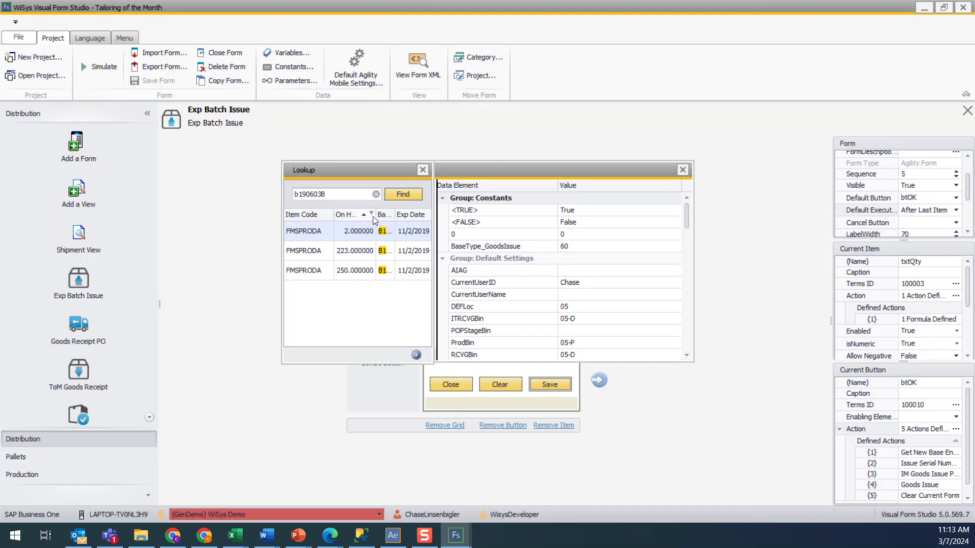
{"action": "double_click", "coordinate": [359, 228]}
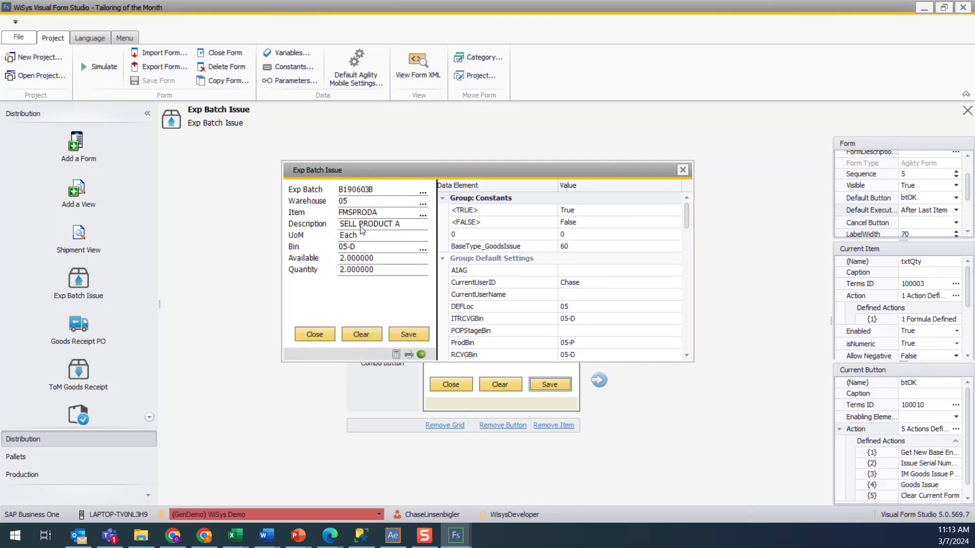
{"action": "left_click", "coordinate": [408, 336]}
{"action": "left_click", "coordinate": [381, 312]}
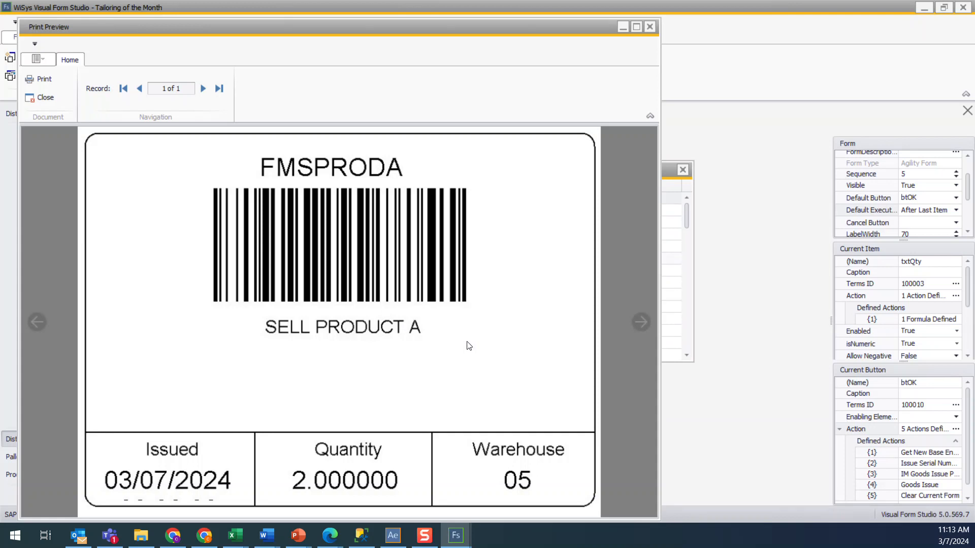
{"action": "left_click", "coordinate": [649, 27]}
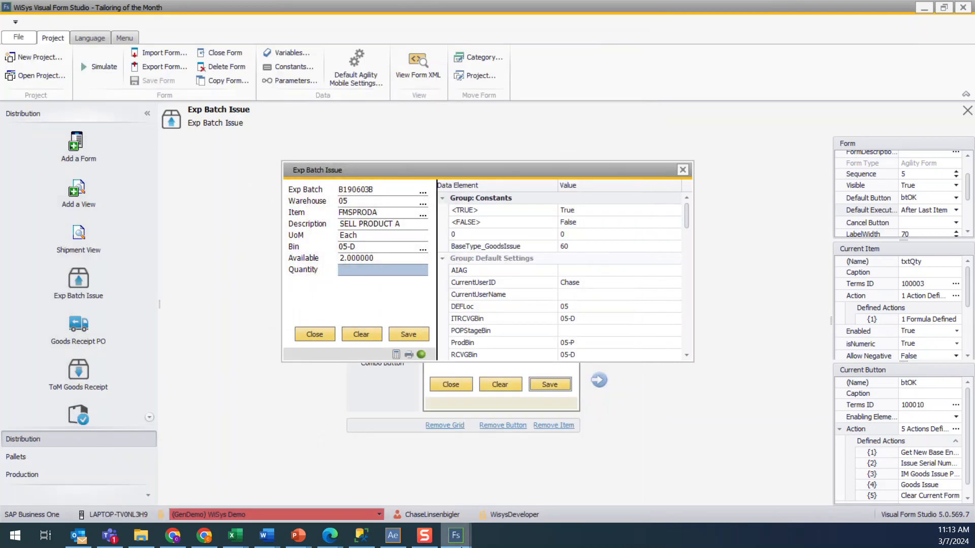
{"action": "left_click", "coordinate": [392, 535]}
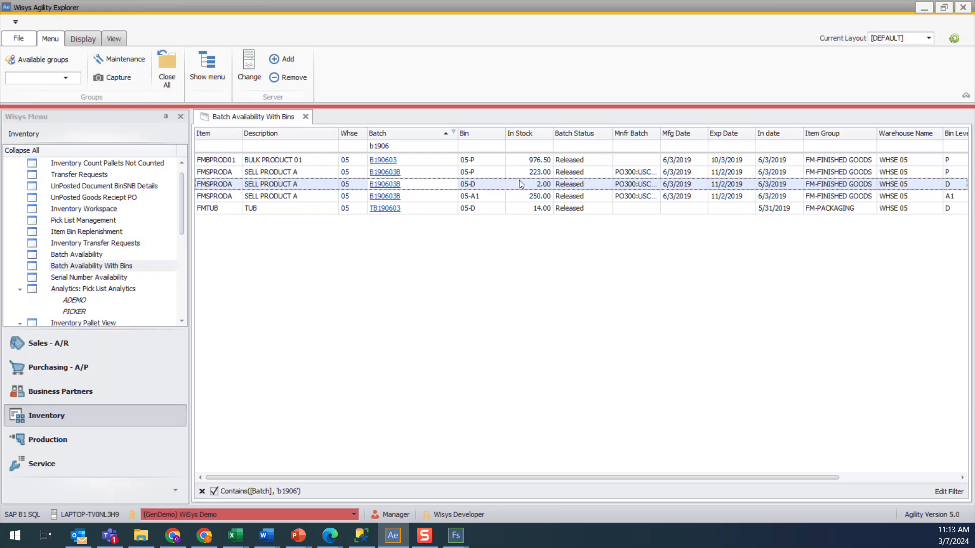
- Refresh Batch Availability With Bins; B190603B now shows only bins 05-P and 05-A1
{"action": "left_click", "coordinate": [950, 38]}
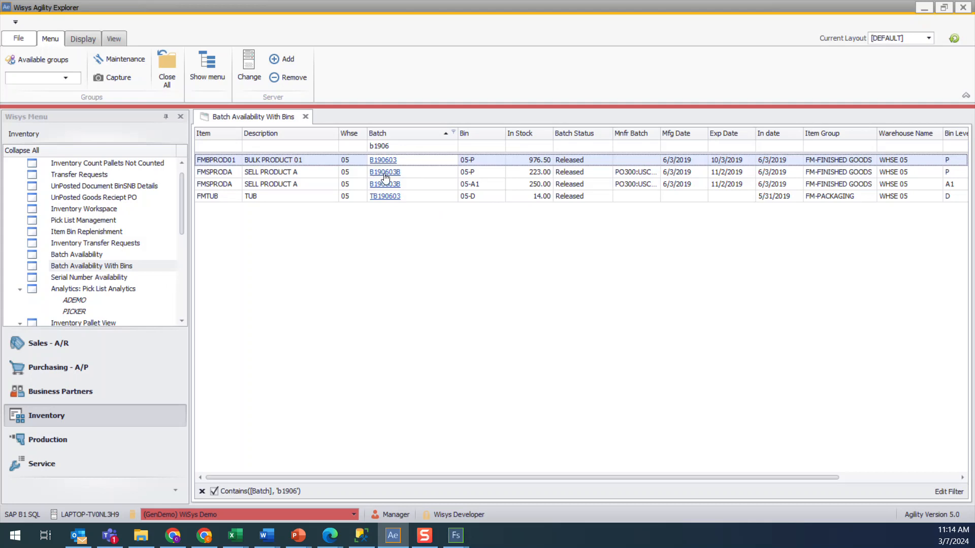
- Clear the form and load batch B190603B, showing 223 units remaining in bin 05-P
{"action": "mouse_move", "coordinate": [456, 535]}
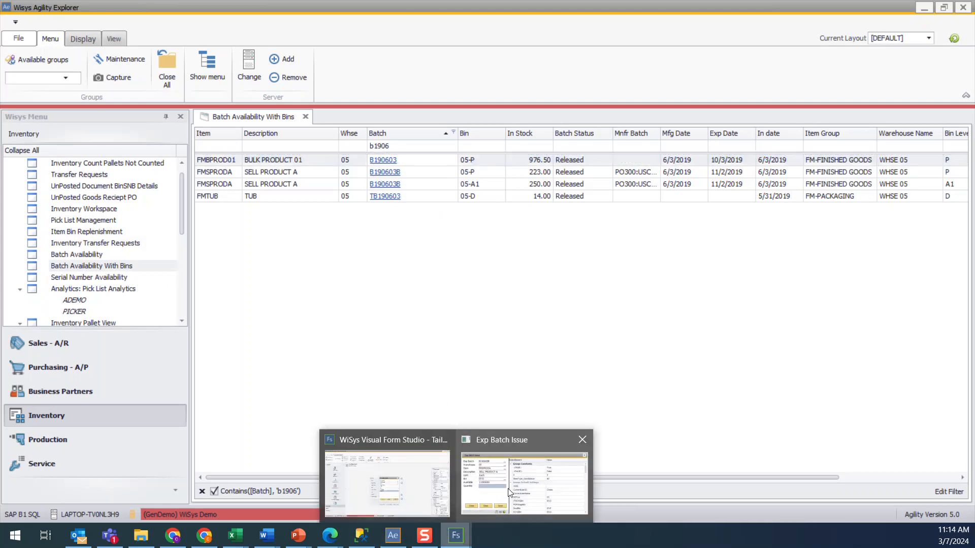
{"action": "left_click", "coordinate": [390, 468]}
{"action": "left_click", "coordinate": [376, 335]}
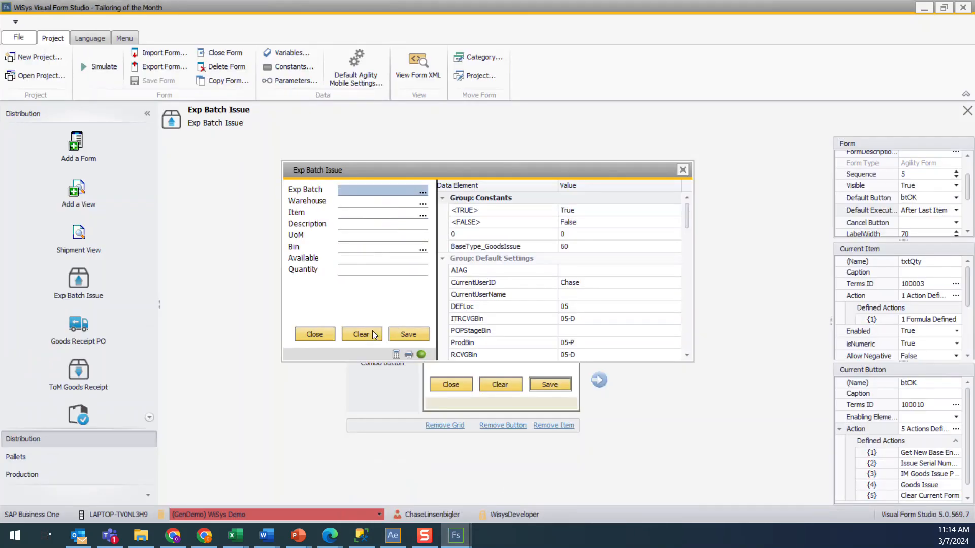
{"action": "type", "text": "B190603B"}
{"action": "key", "text": "Return"}
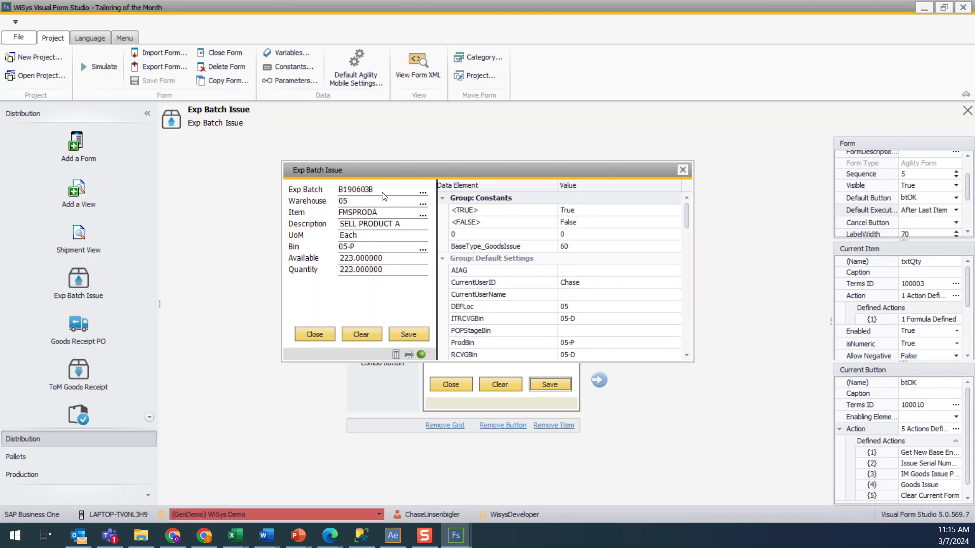
- Clear the form, browse the unfiltered batch lookup, and close it without choosing a batch
{"action": "left_click", "coordinate": [358, 337]}
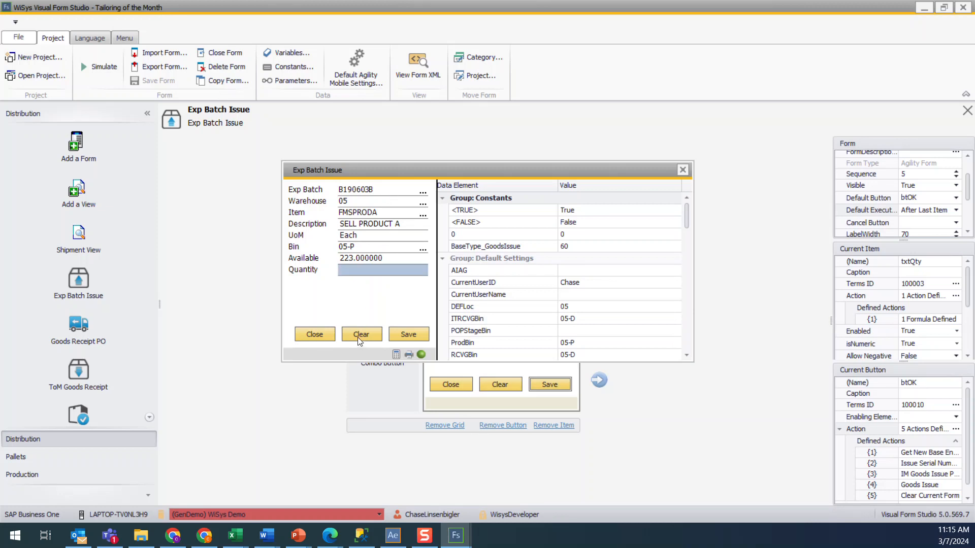
{"action": "left_click", "coordinate": [422, 192]}
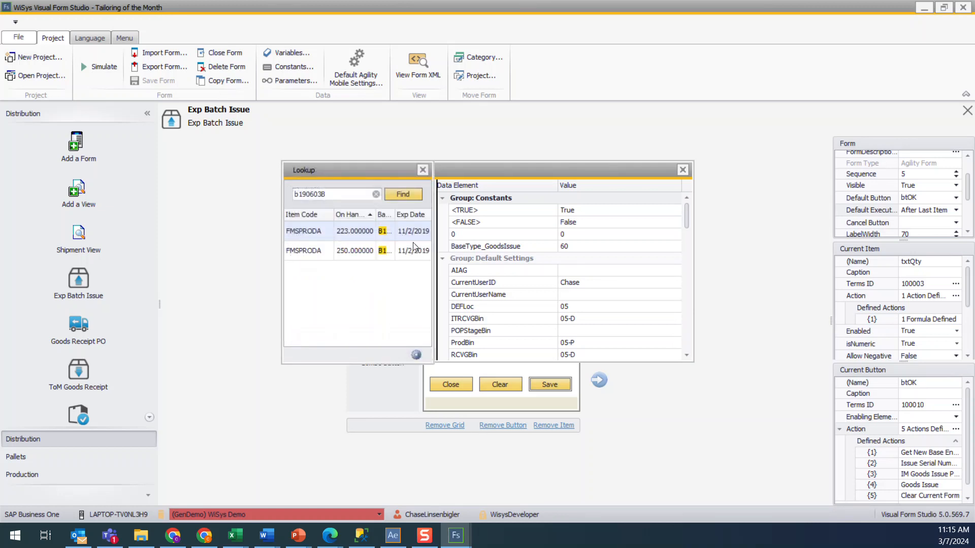
{"action": "left_click", "coordinate": [376, 194]}
{"action": "scroll", "coordinate": [358, 258], "scroll_direction": "down", "scroll_amount": 10}
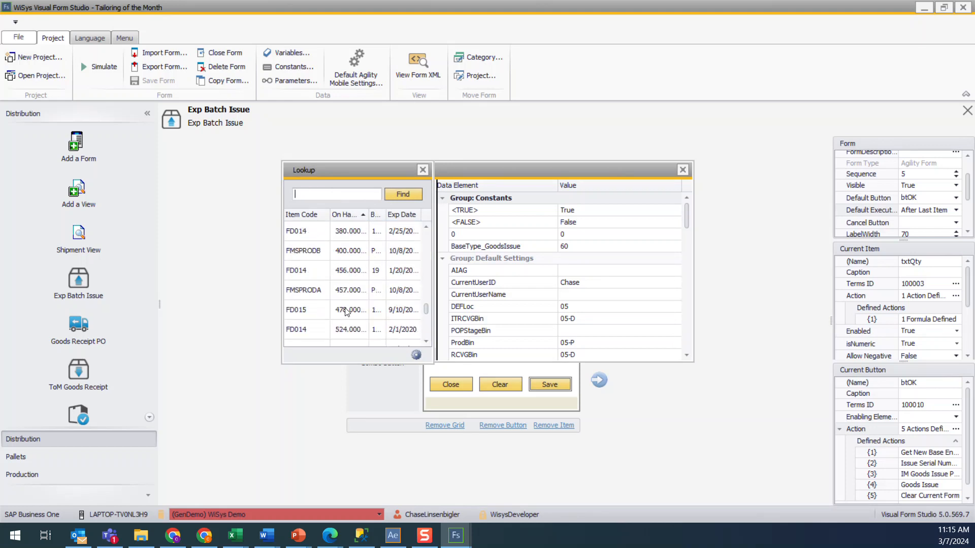
{"action": "scroll", "coordinate": [354, 334], "scroll_direction": "up", "scroll_amount": 5}
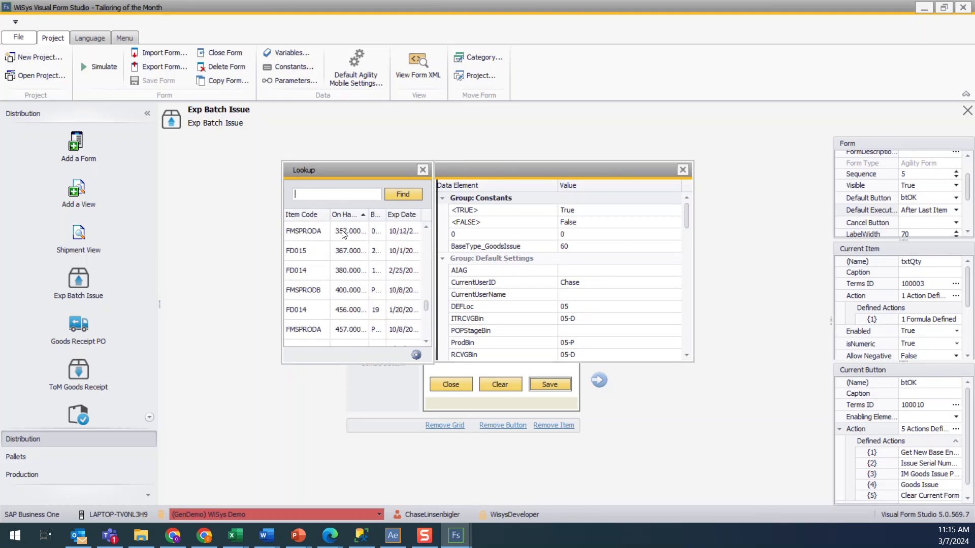
{"action": "left_click", "coordinate": [423, 170]}
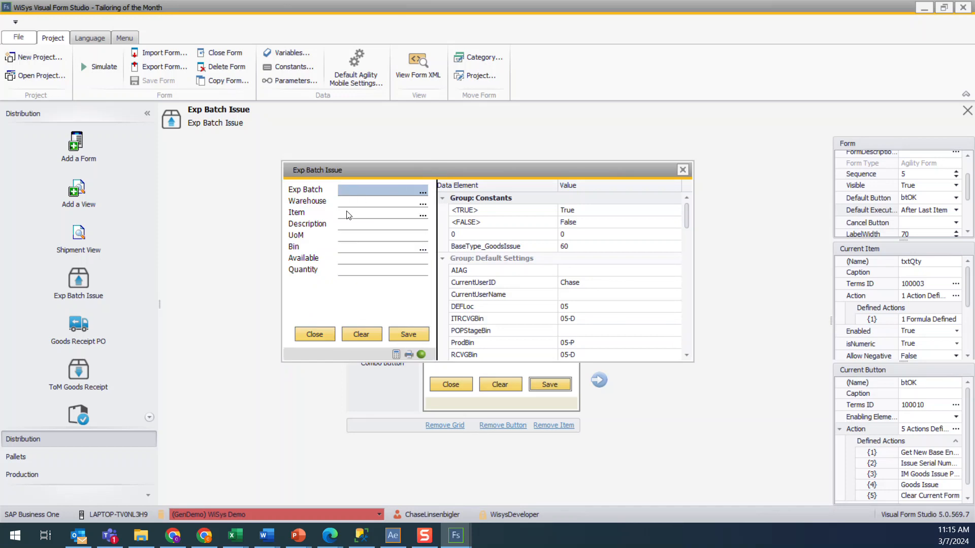